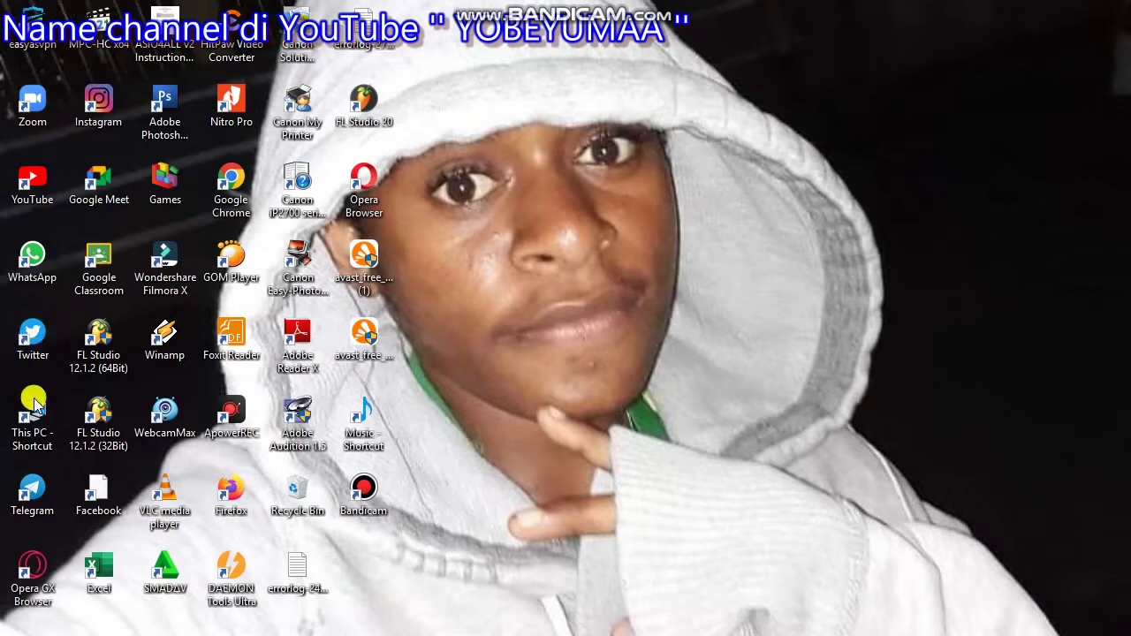
- Open the wamena folder inside Studio yobeyuma on the DATA II (E:) drive
left_click(34, 414)
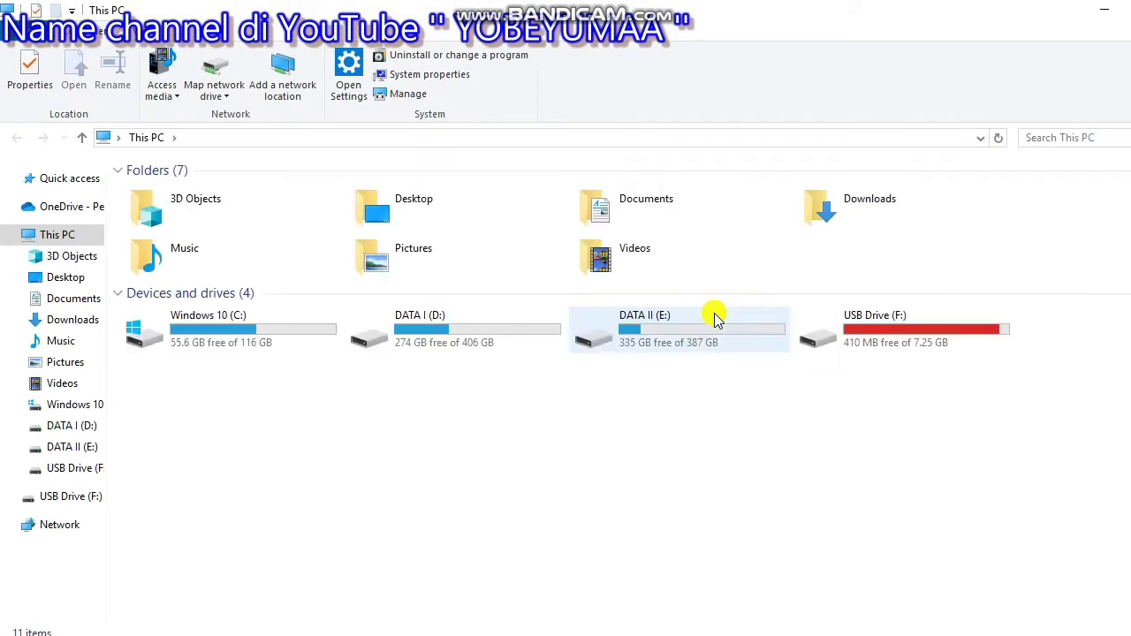
double_click(662, 340)
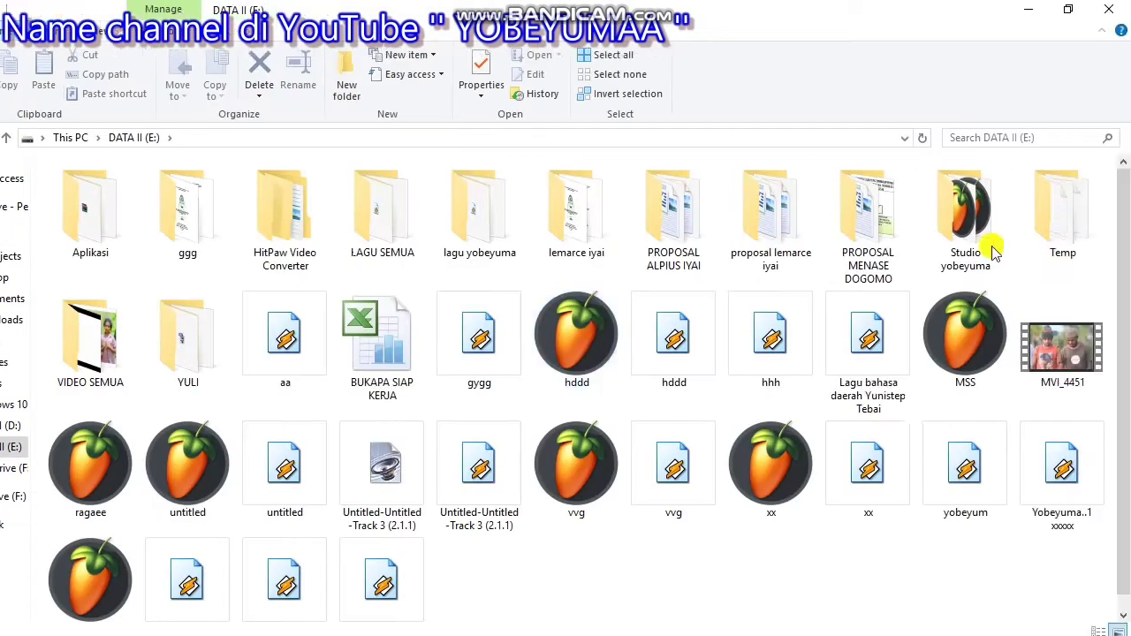
mouse_move(1127, 243)
left_mouse_down()
mouse_move(1128, 259)
mouse_move(1126, 231)
left_mouse_up()
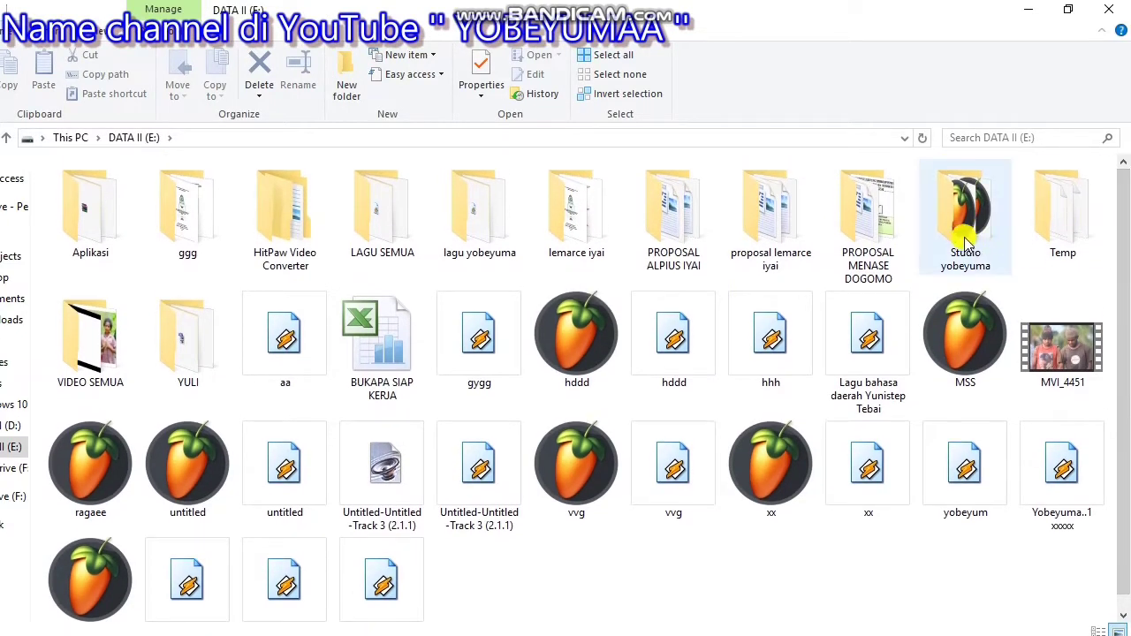
double_click(976, 221)
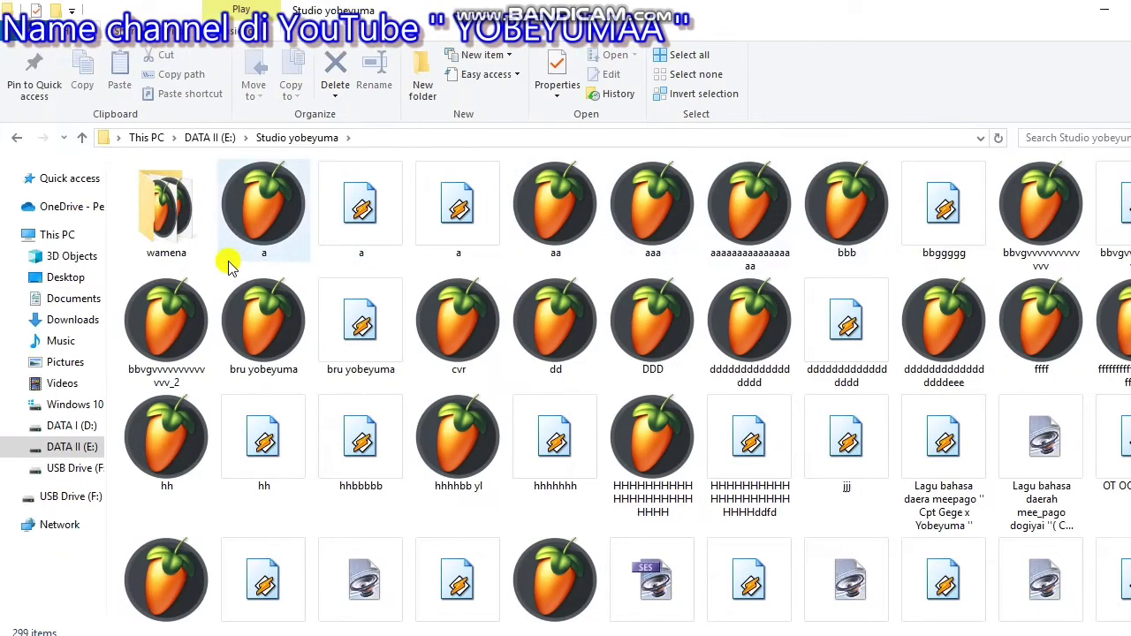
double_click(177, 241)
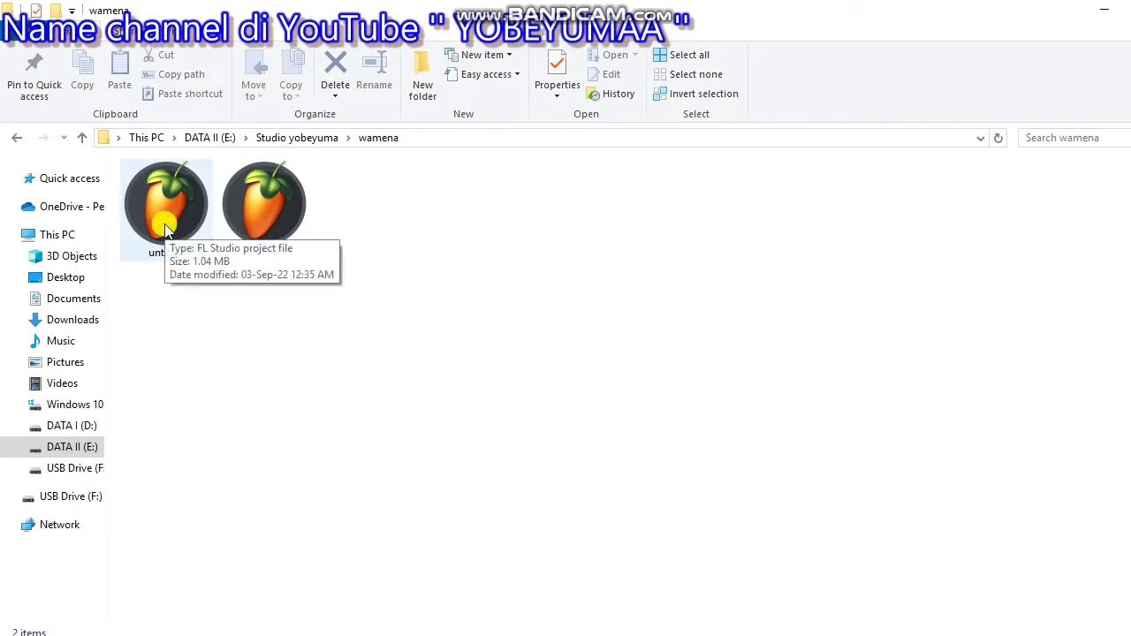
- Open the untitled project file with FL Studio launcher
right_click(164, 227)
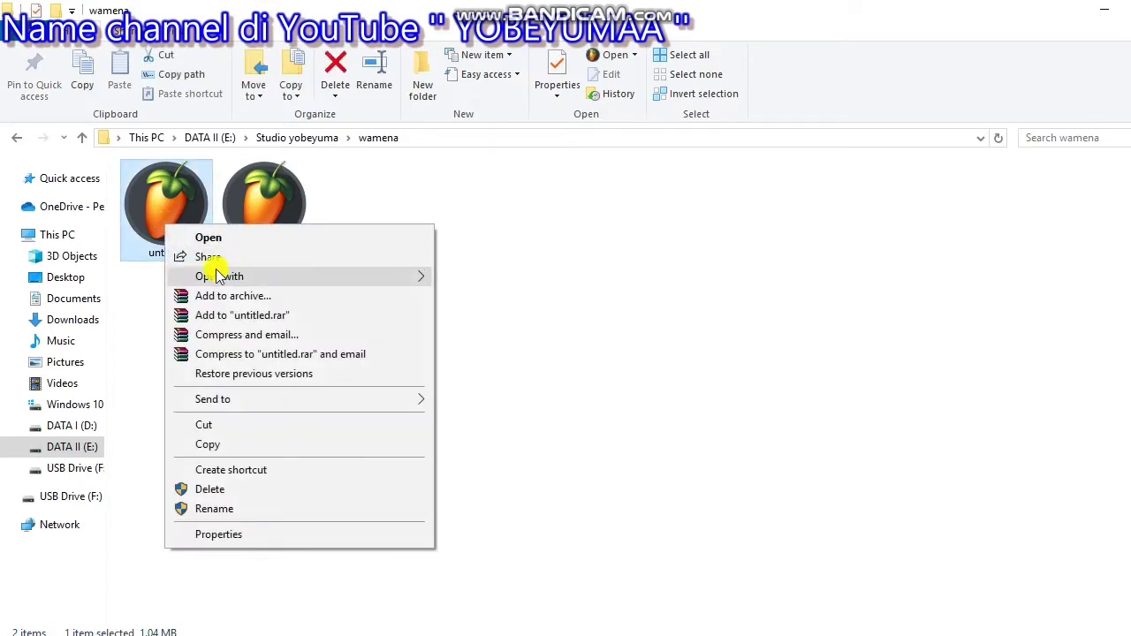
mouse_move(220, 276)
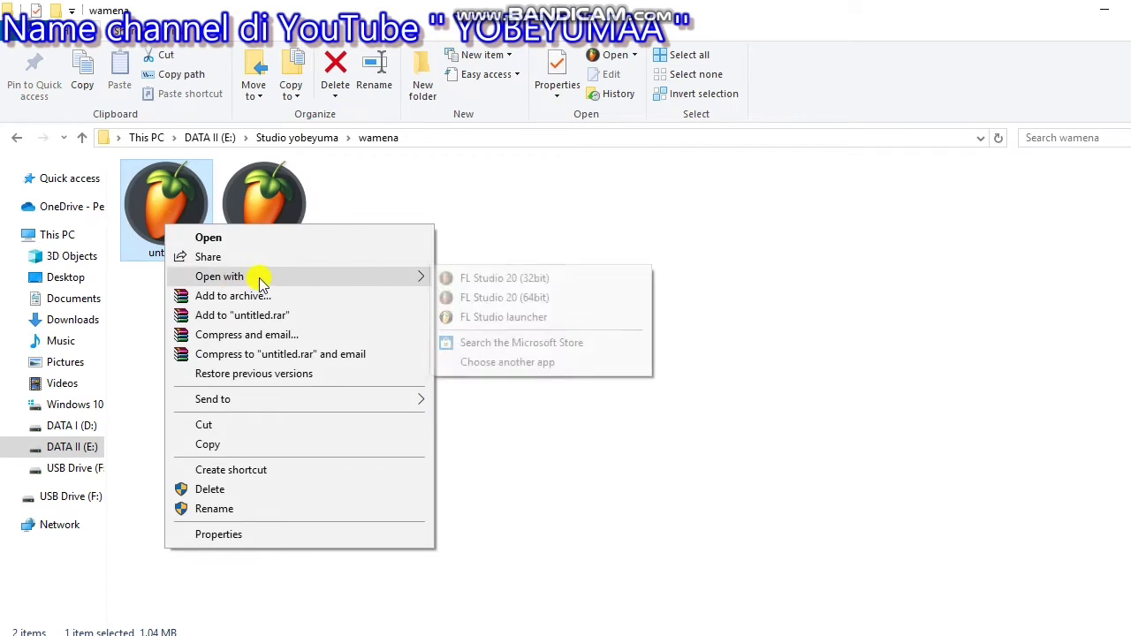
left_click(487, 320)
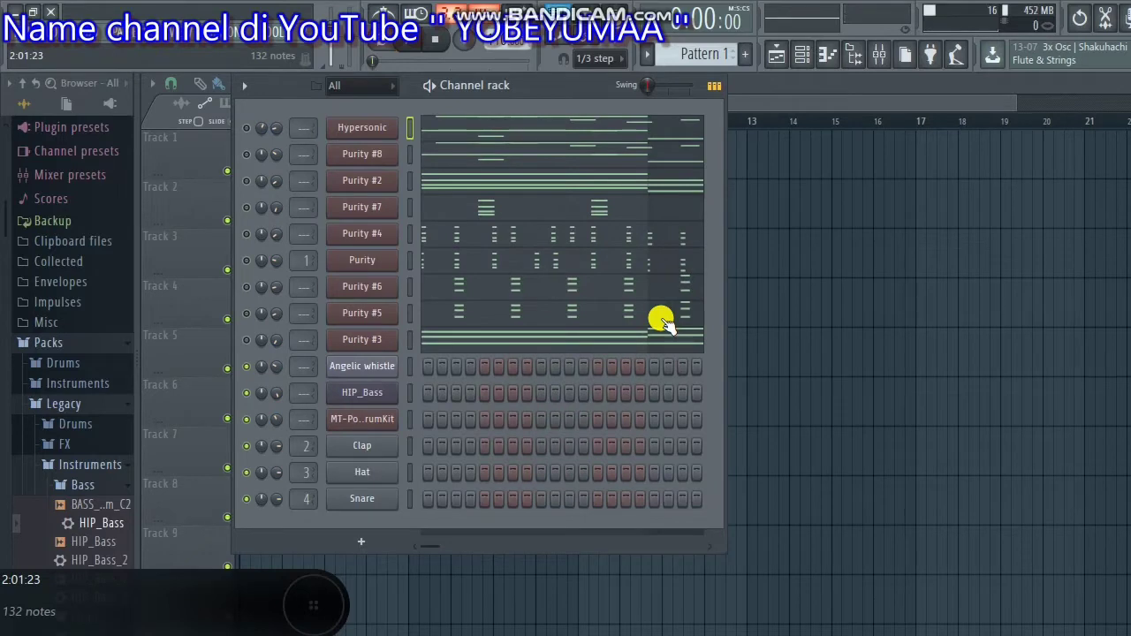
- View the MT-PowerDrumKit channel's plugin, skipping its donation screen, and close it again
left_click(362, 424)
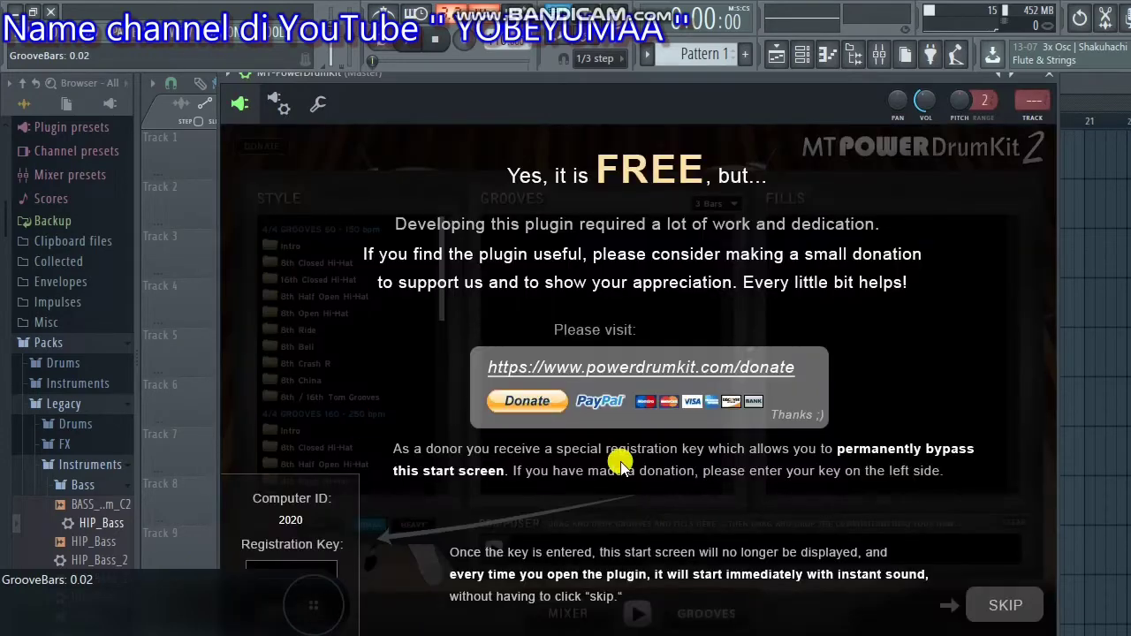
left_click(994, 608)
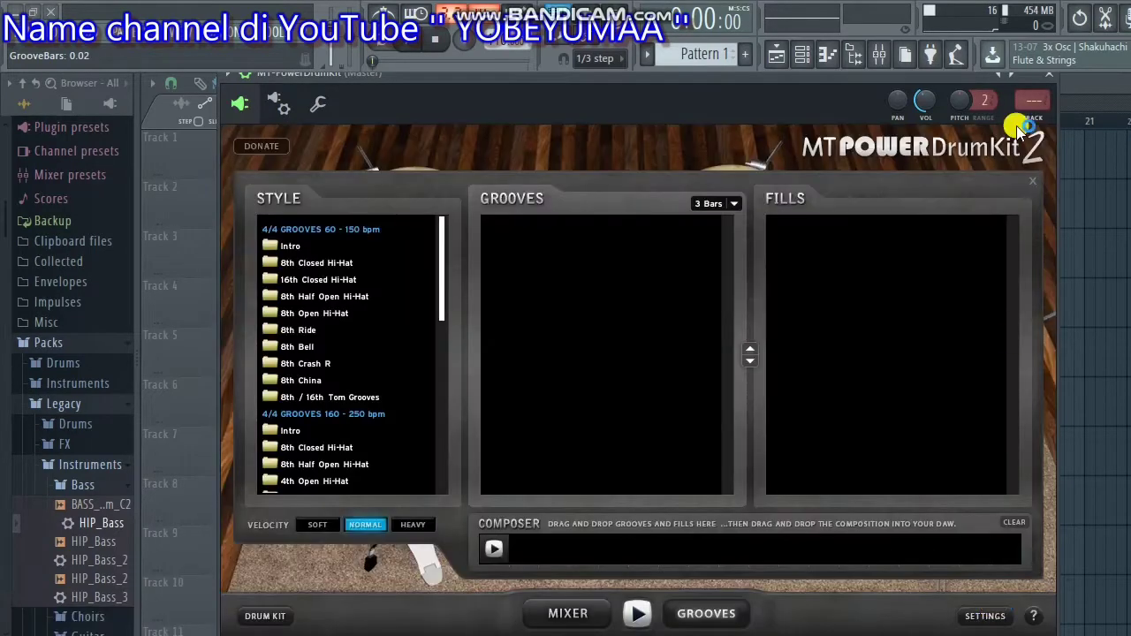
left_click(1049, 75)
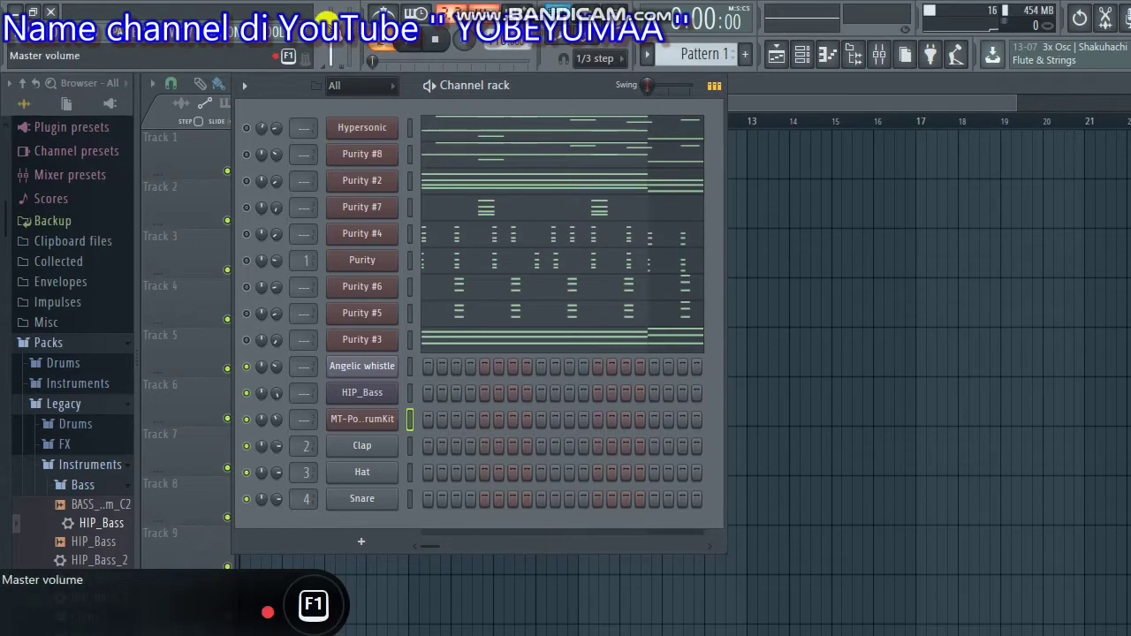
- Play Pattern 1 and unmute the Purity #2 and Purity #3 channels
right_click(328, 20)
left_click(353, 40)
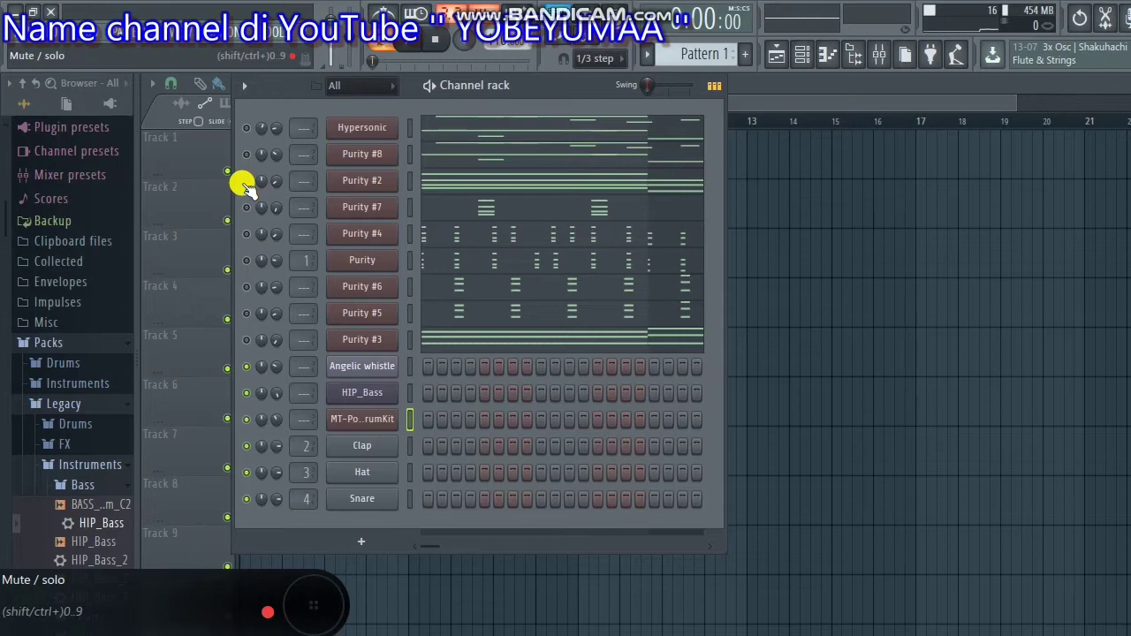
key("space")
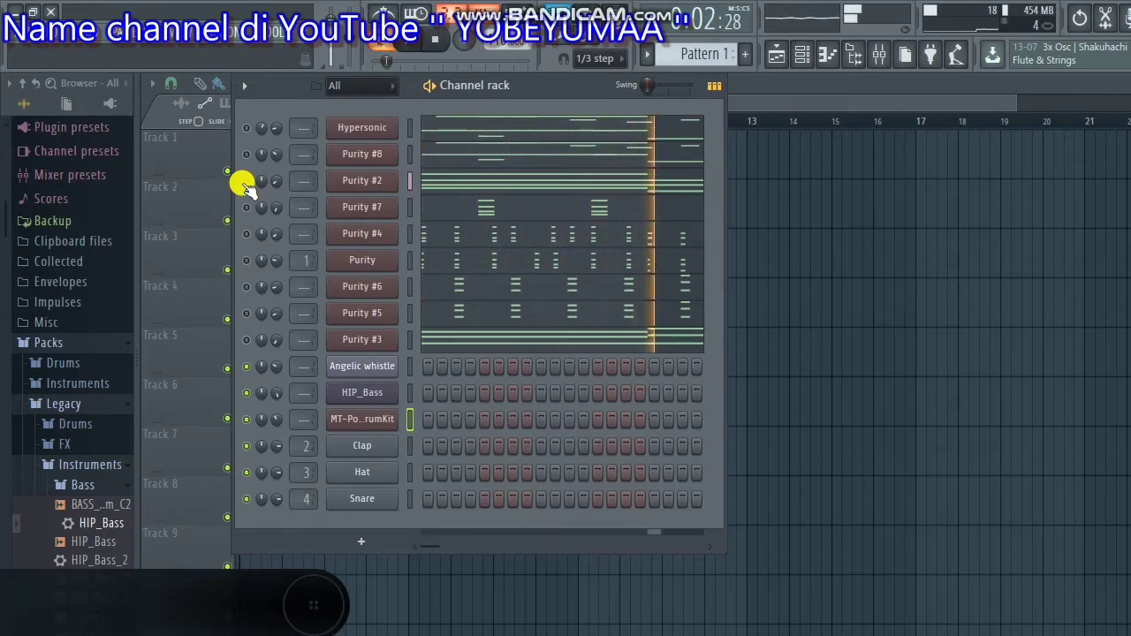
left_click(246, 182)
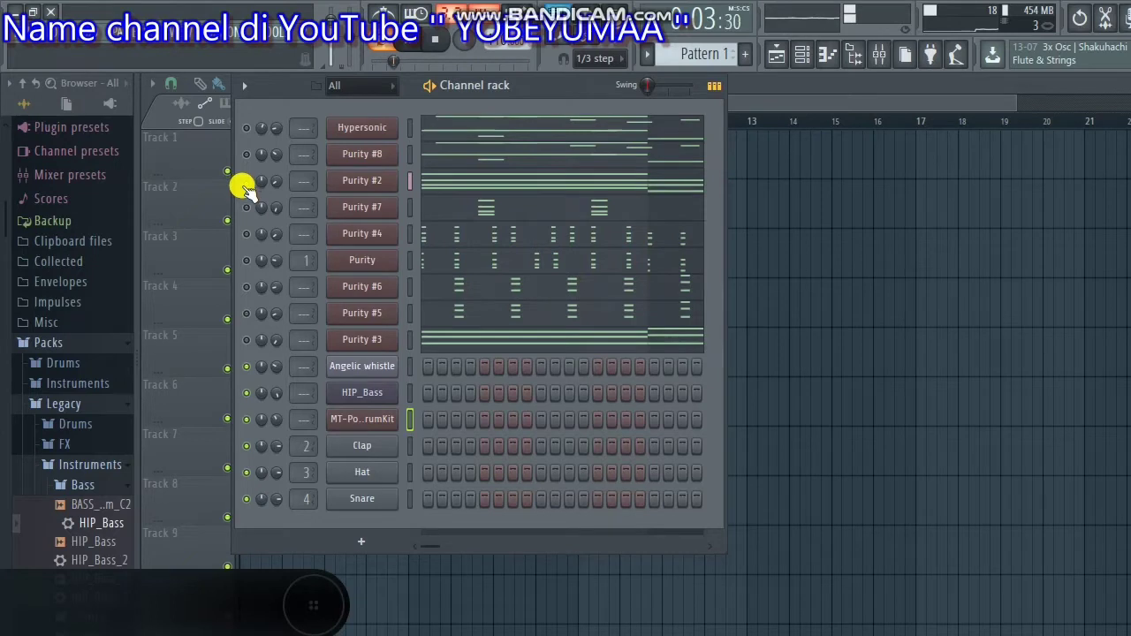
left_click(246, 340)
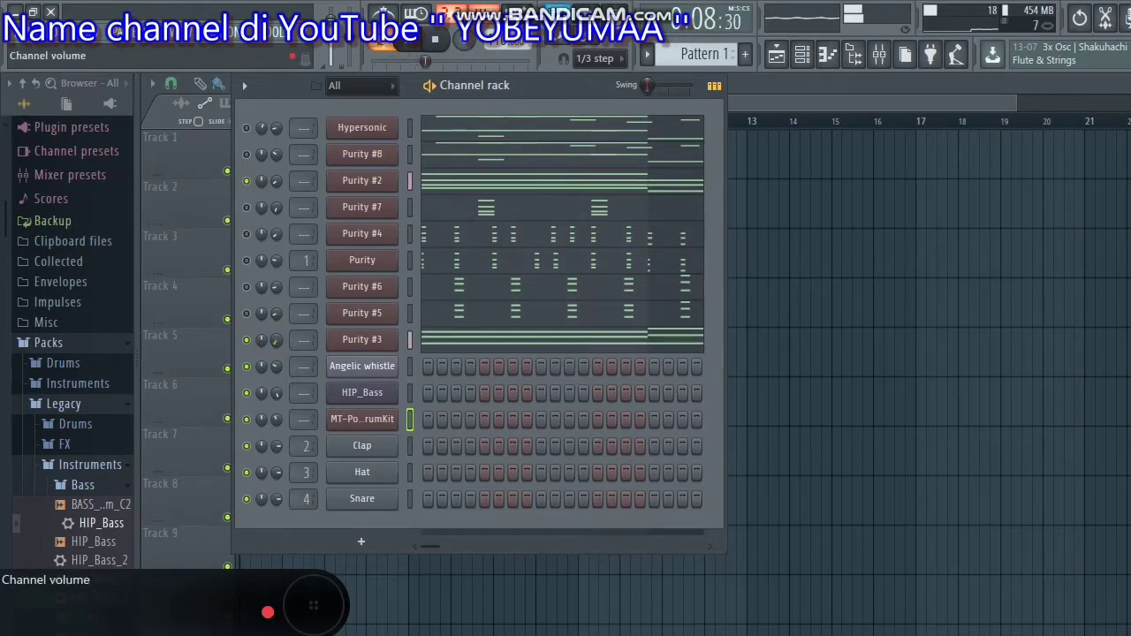
- Balance the two playing pads by raising Purity #3's channel volume and lowering Purity #2's
left_click_drag(276, 341, 276, 338)
left_click_drag(274, 179, 274, 186)
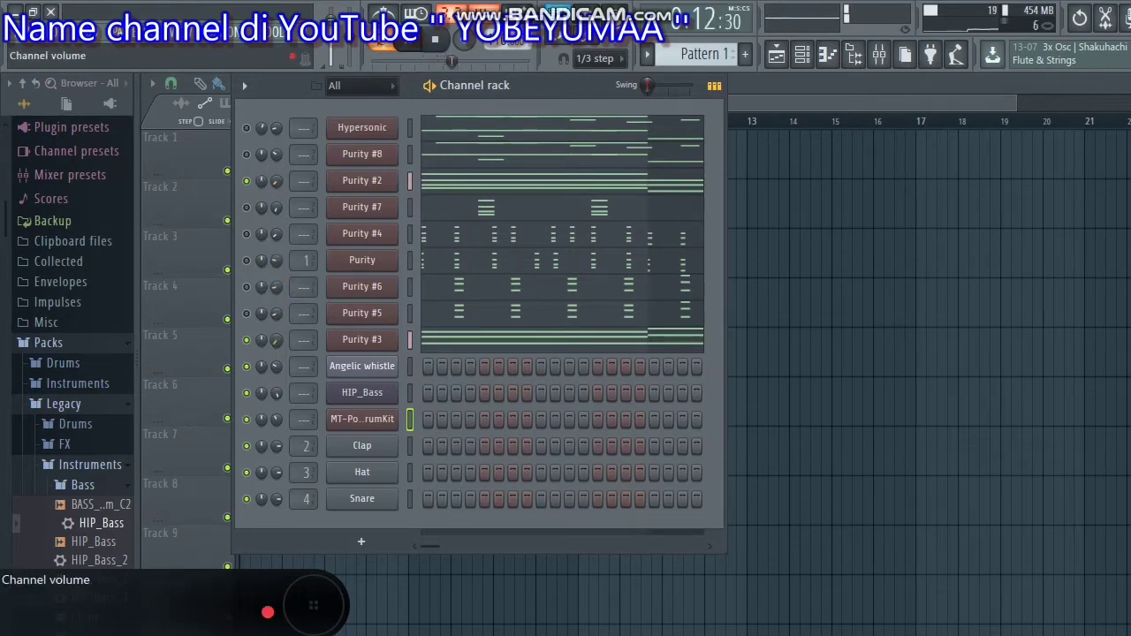
left_click_drag(274, 339, 273, 332)
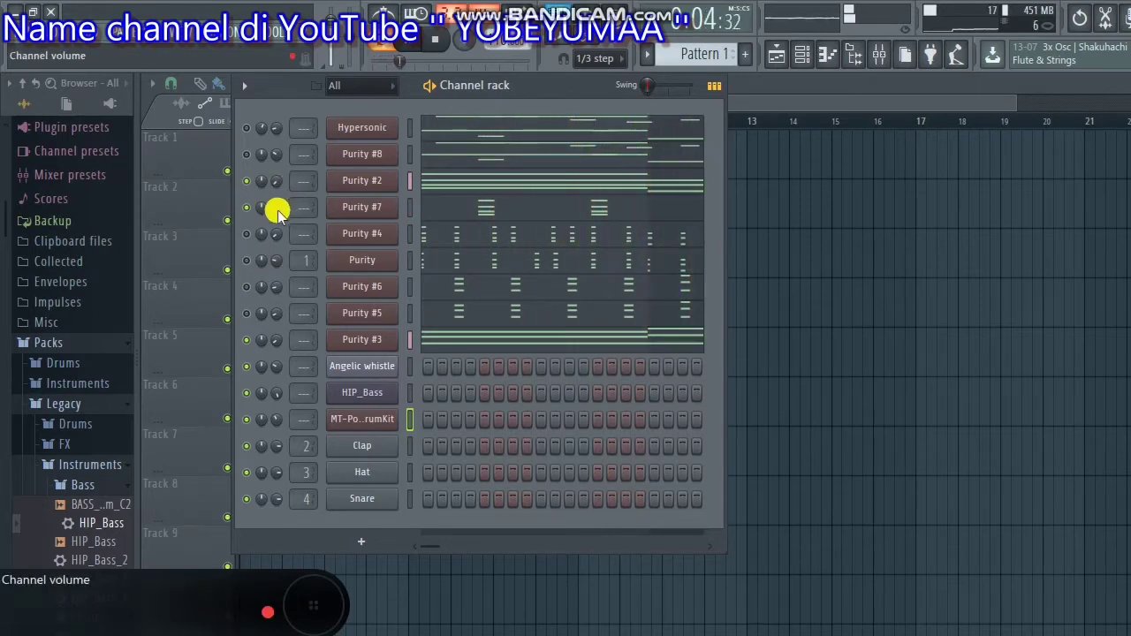
- Unmute the Purity #7 channel and set its volume to 9%
left_click_drag(274, 212, 275, 291)
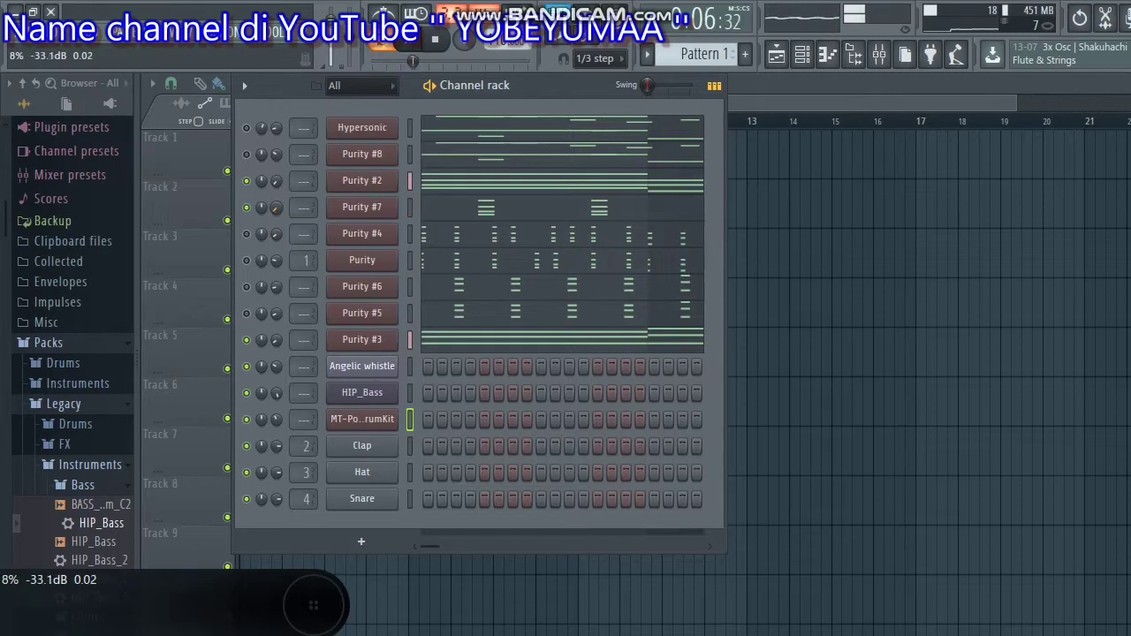
left_click_drag(275, 212, 276, 208)
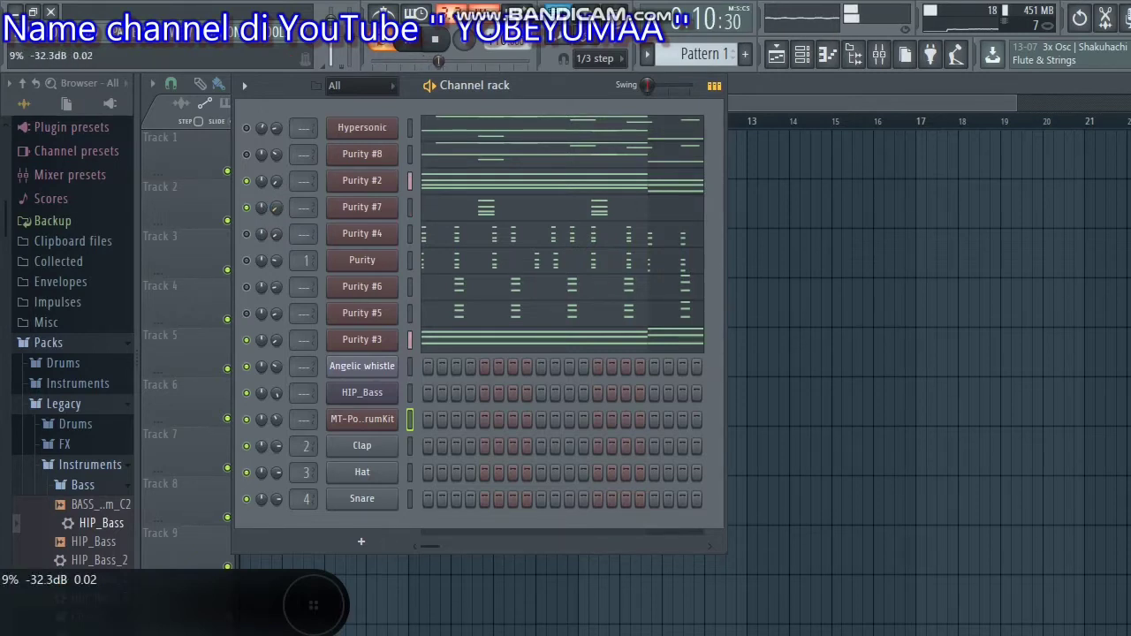
- Unmute Purity #6, Purity #5, Purity #4 and Purity, setting Purity #6's volume to 19% and Purity #4's to 12%
left_click(246, 287)
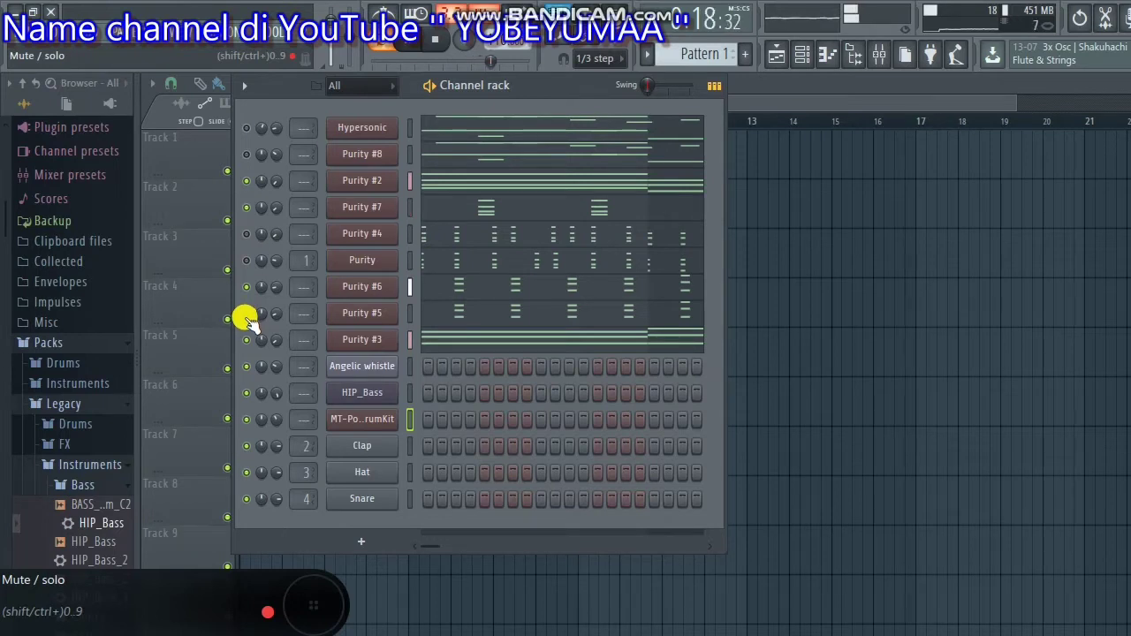
left_click_drag(275, 314, 273, 281)
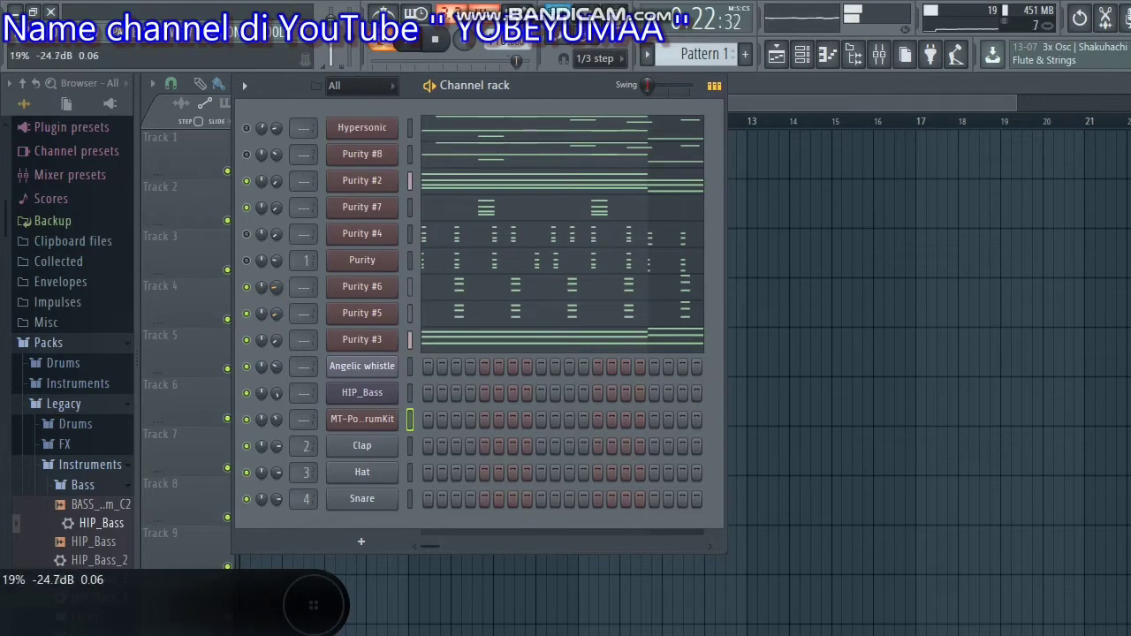
key("space")
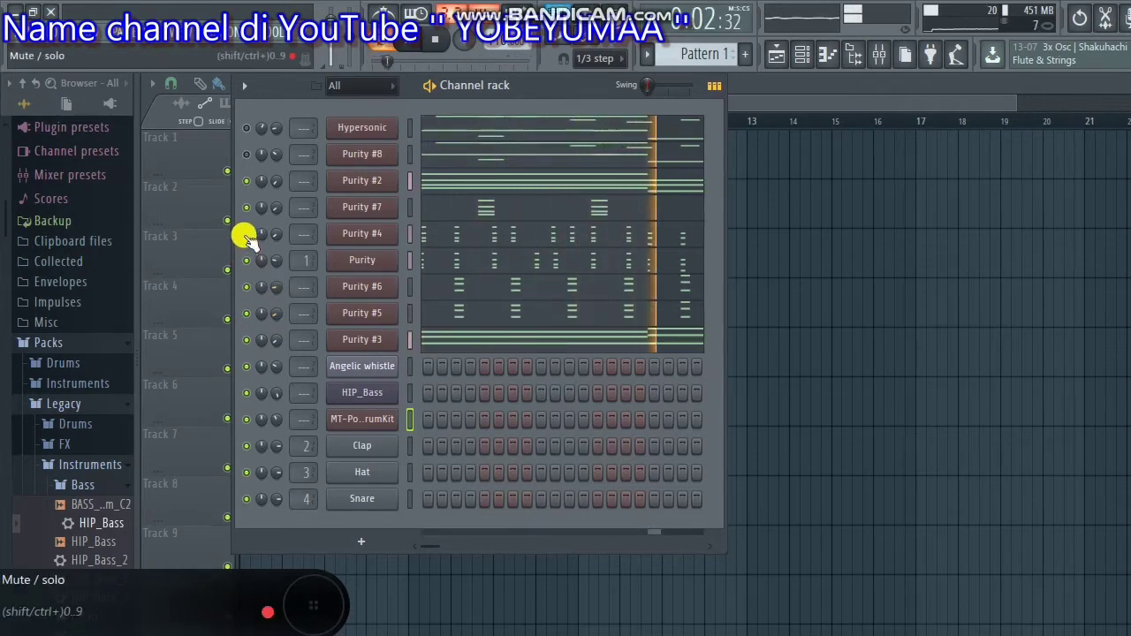
left_click_drag(275, 234, 275, 244)
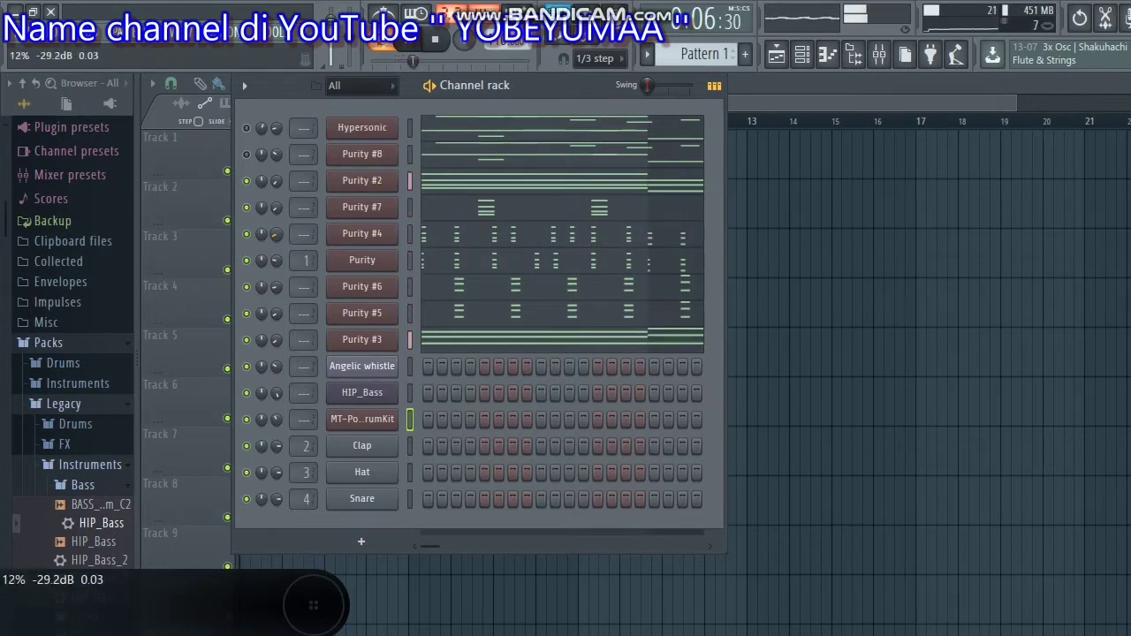
- Lower the channel volumes of Purity #2 and Purity #3, bringing Purity #3 to 7%
left_click_drag(277, 181, 277, 187)
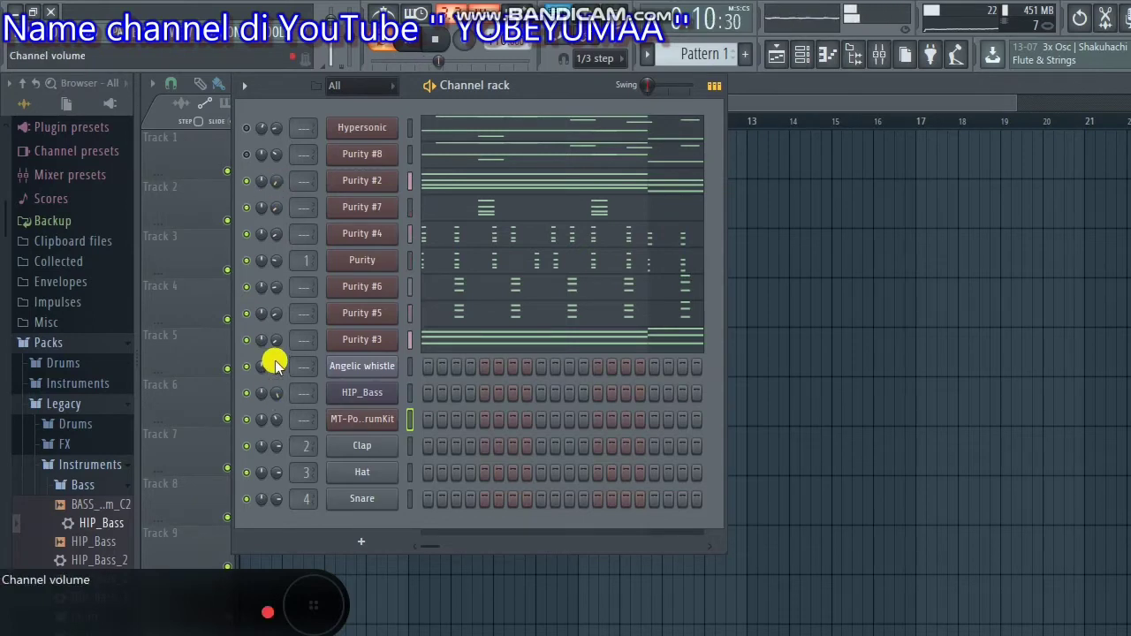
left_click_drag(275, 339, 277, 341)
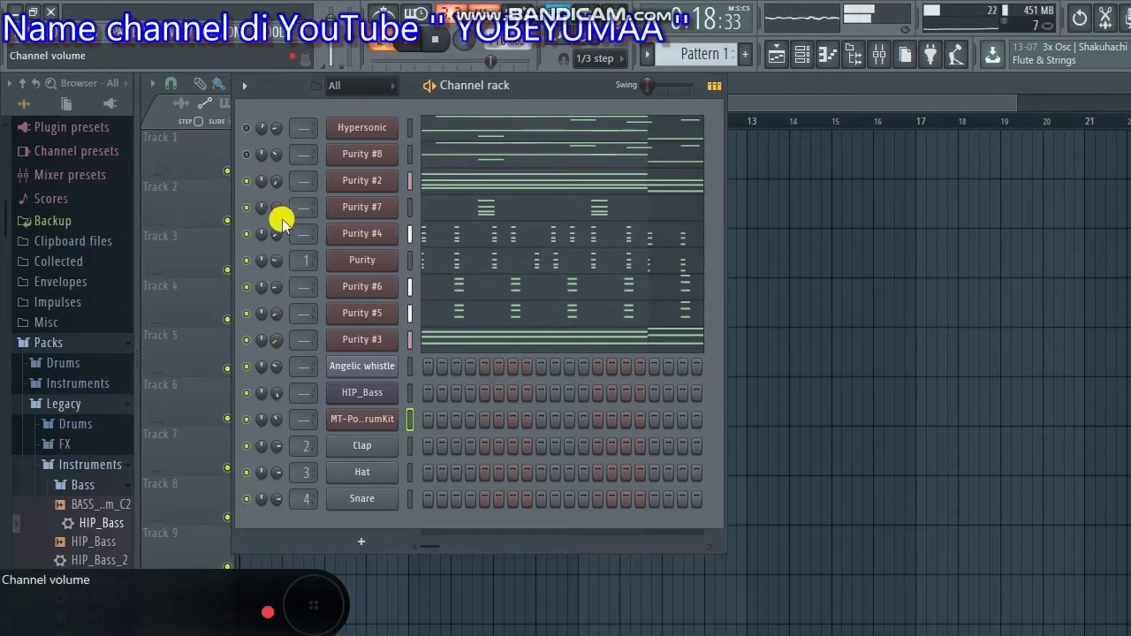
left_click_drag(276, 341, 274, 346)
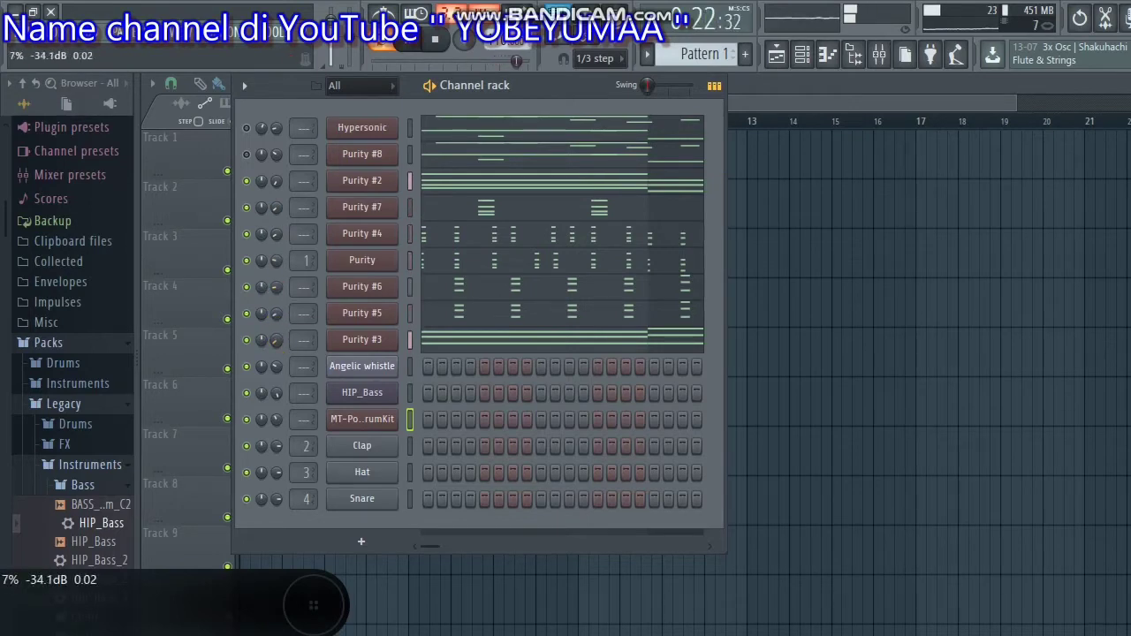
left_click_drag(276, 183, 277, 189)
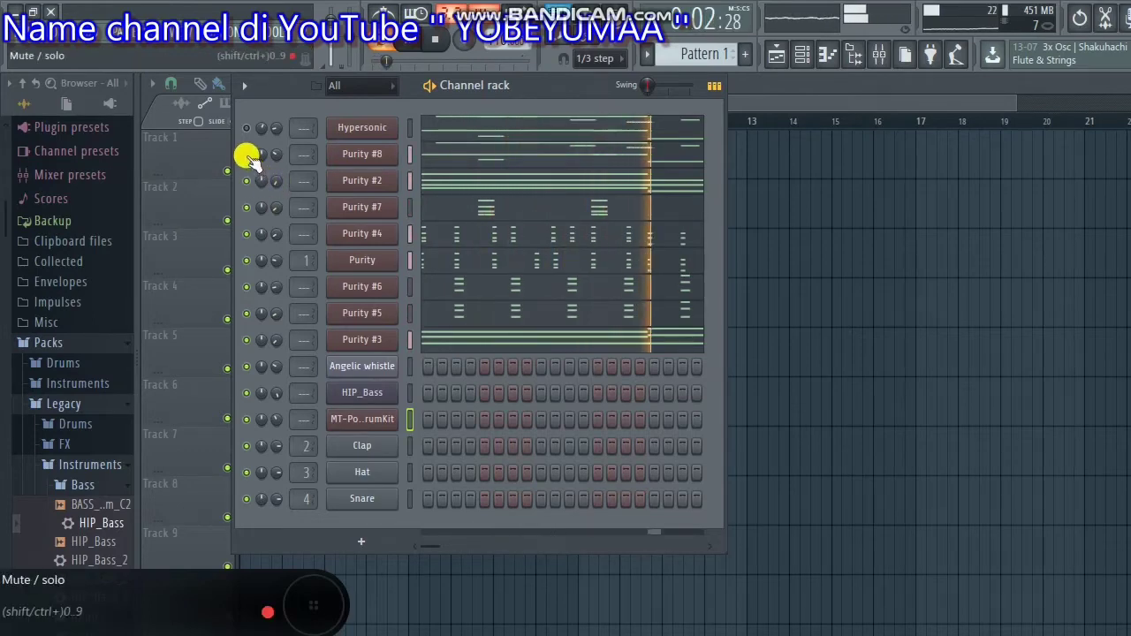
- Unmute the Purity #8 channel, set its volume to 38% and check its plugin's preset list
left_click(247, 155)
left_click_drag(276, 156, 276, 163)
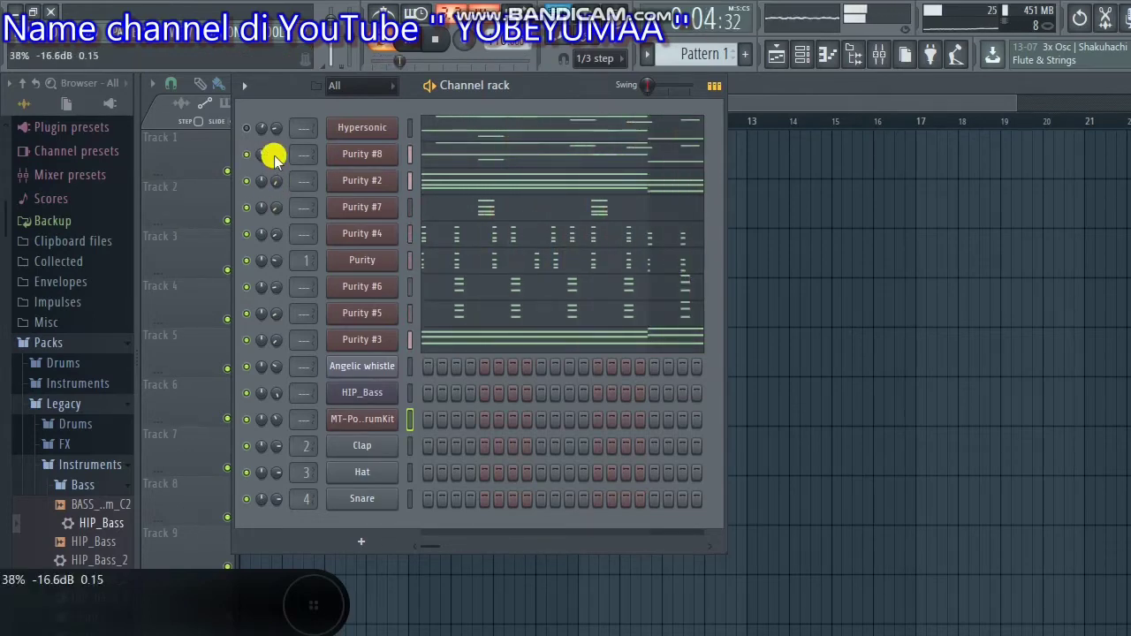
left_click(371, 159)
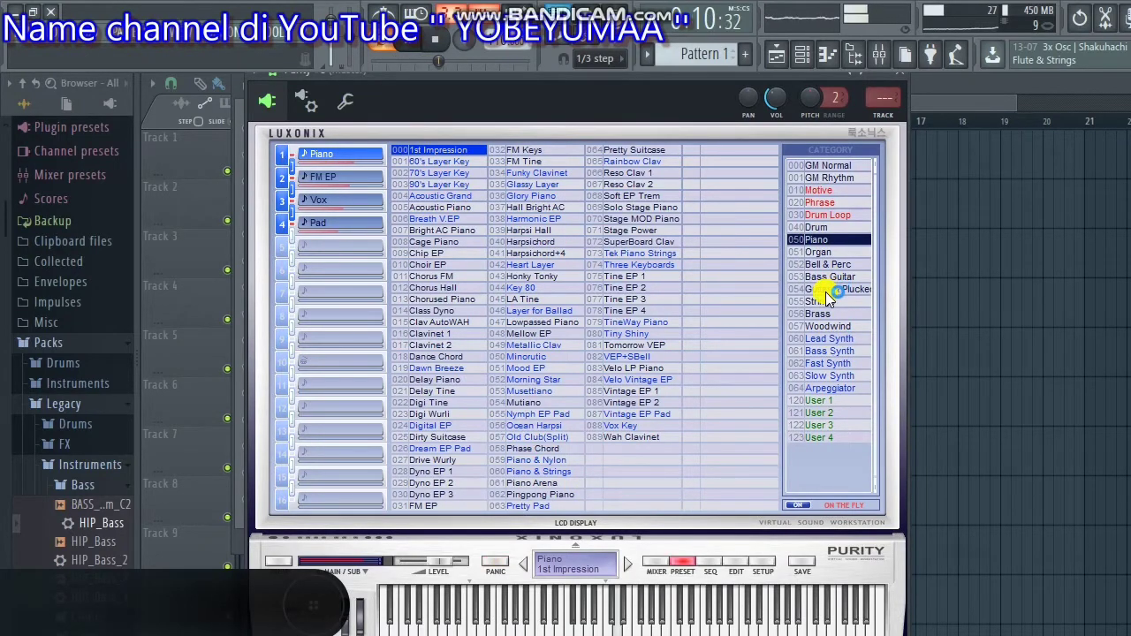
left_click(911, 83)
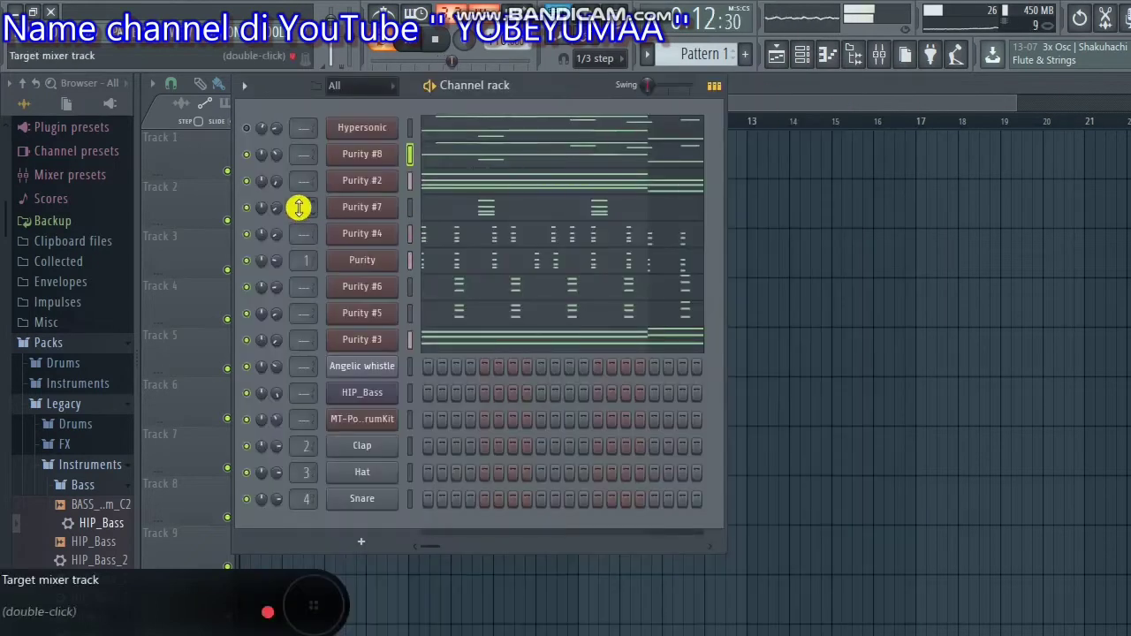
- Mute Purity #2, #7, #4, Purity, #6, #5 and #3 so Purity #8 plays without the other Purity channels
left_click(247, 183)
left_click(246, 208)
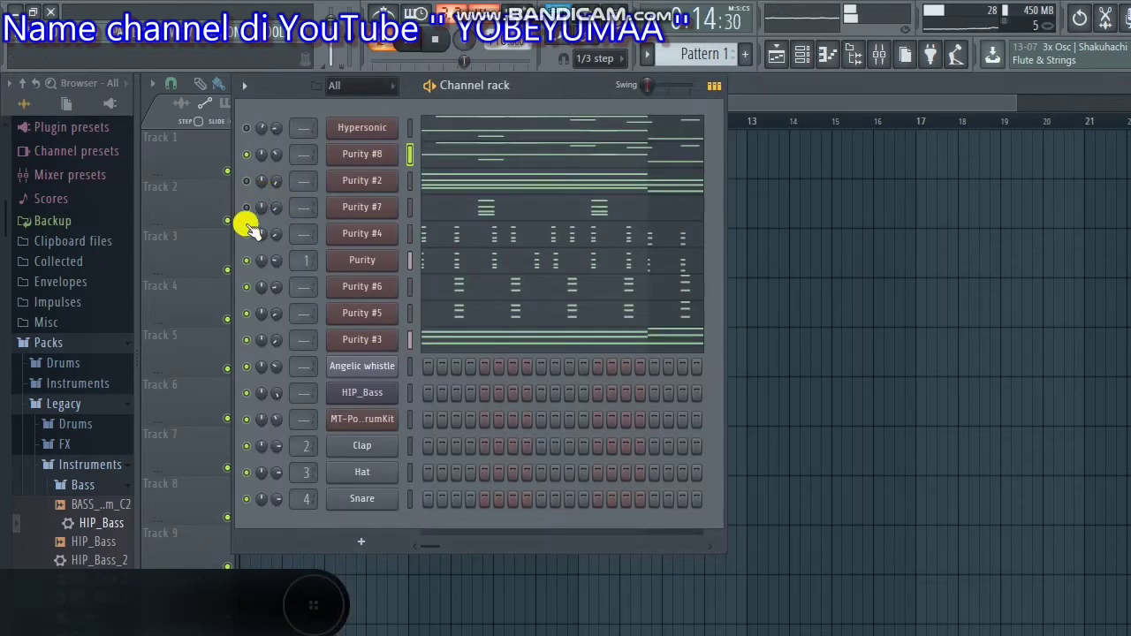
left_click(246, 236)
left_click(247, 261)
left_click(247, 288)
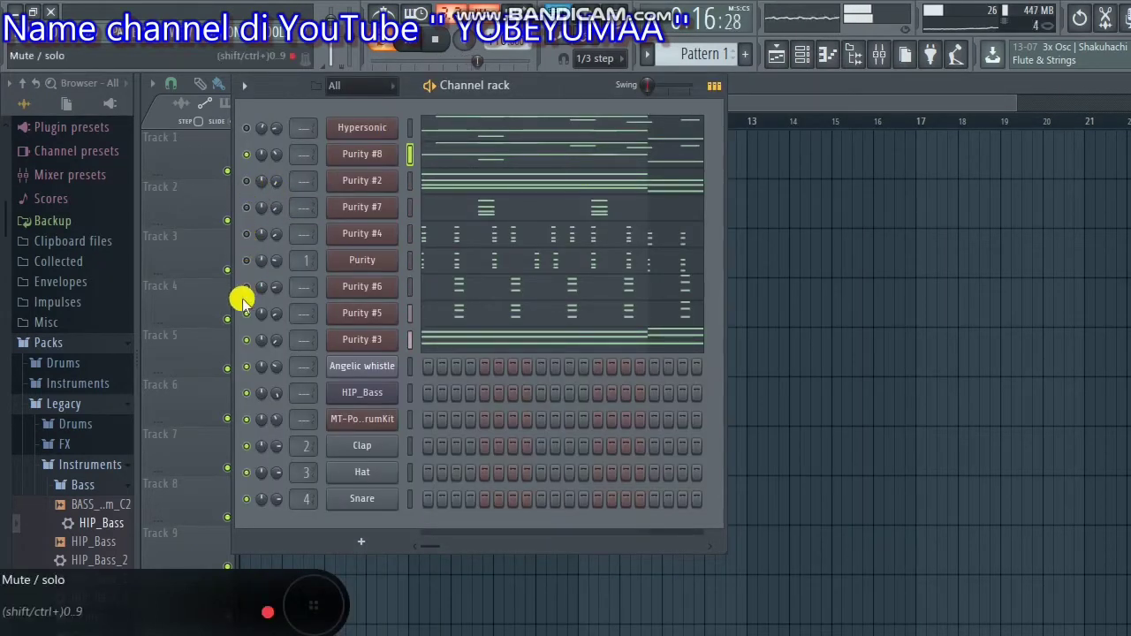
left_click(247, 314)
left_click(248, 341)
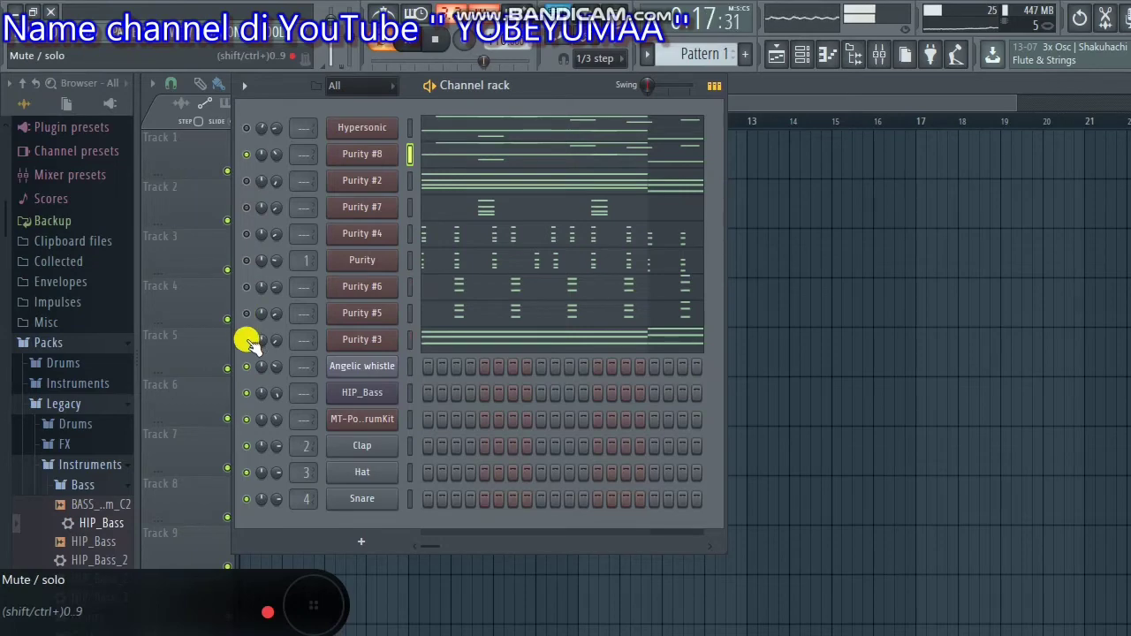
- Load the piano preset Layer for Ballad in the Purity #8 channel's plugin
key("space")
left_click(353, 155)
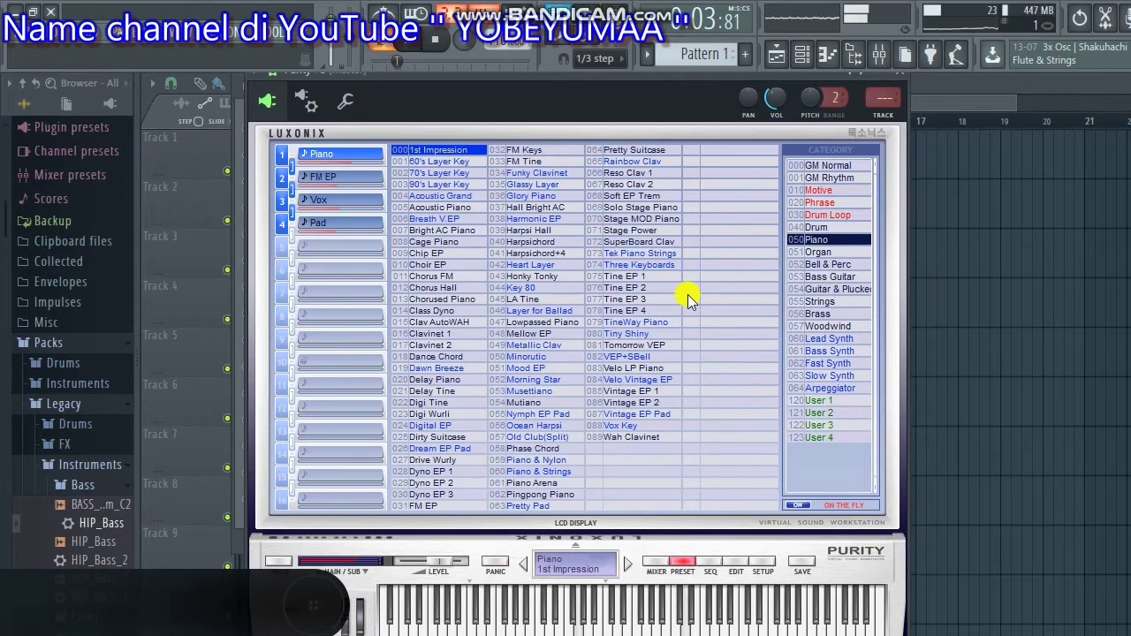
left_click(530, 449)
left_click(521, 311)
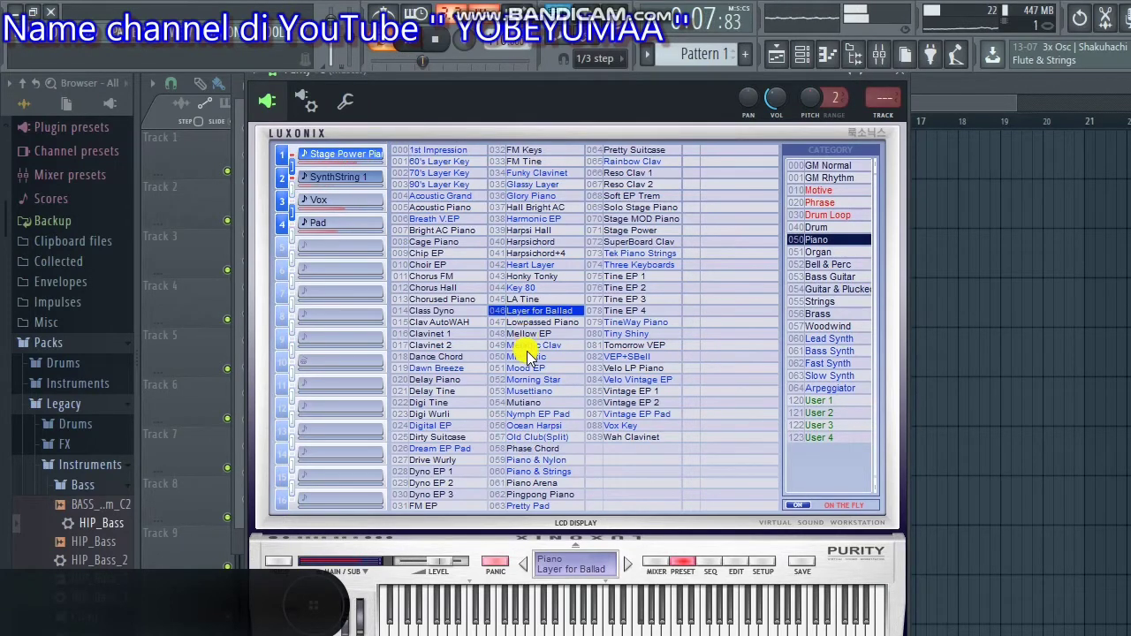
- Audition piano presets Mutiano and VEP+SBell in the Purity #8 plugin and settle on the Guitar & Plucked preset Strat Flg Dly
left_click(530, 403)
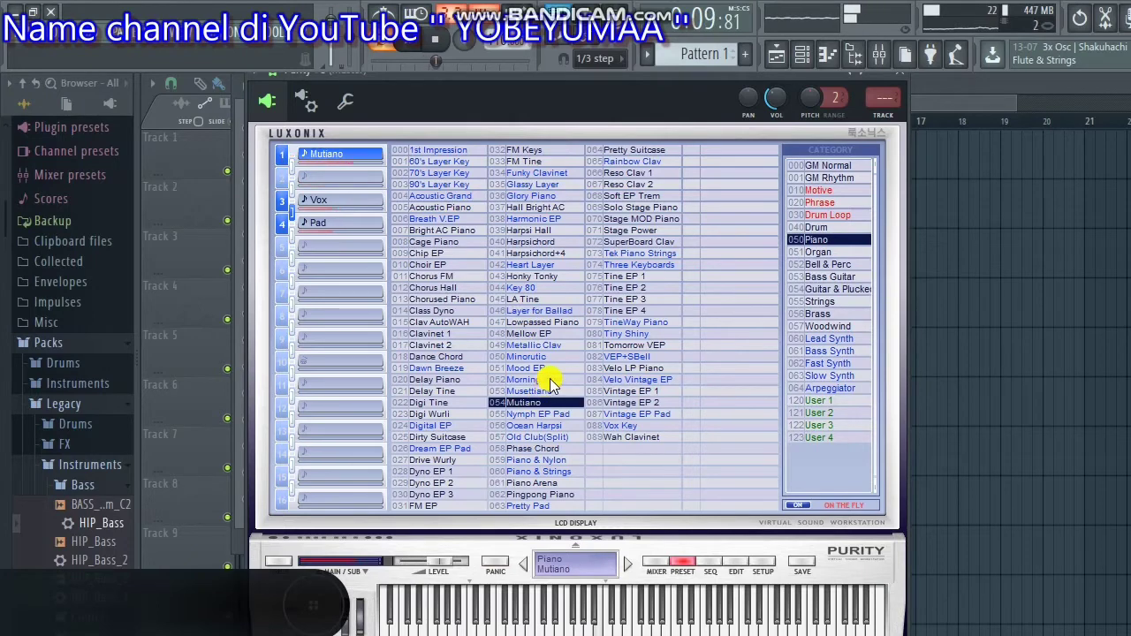
left_click(623, 357)
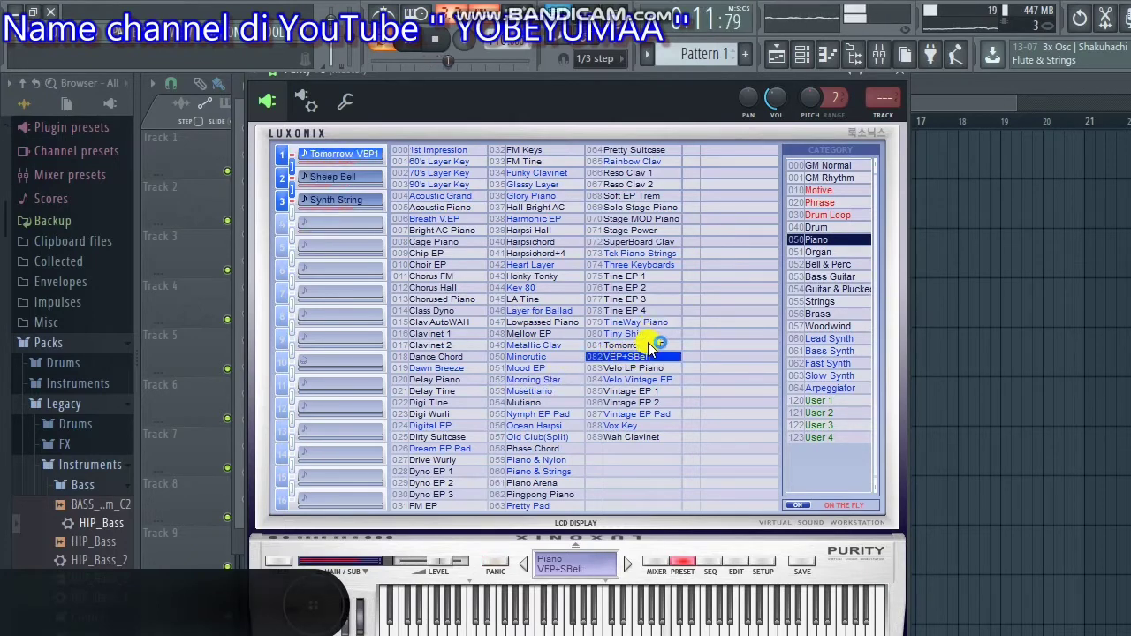
left_click(835, 289)
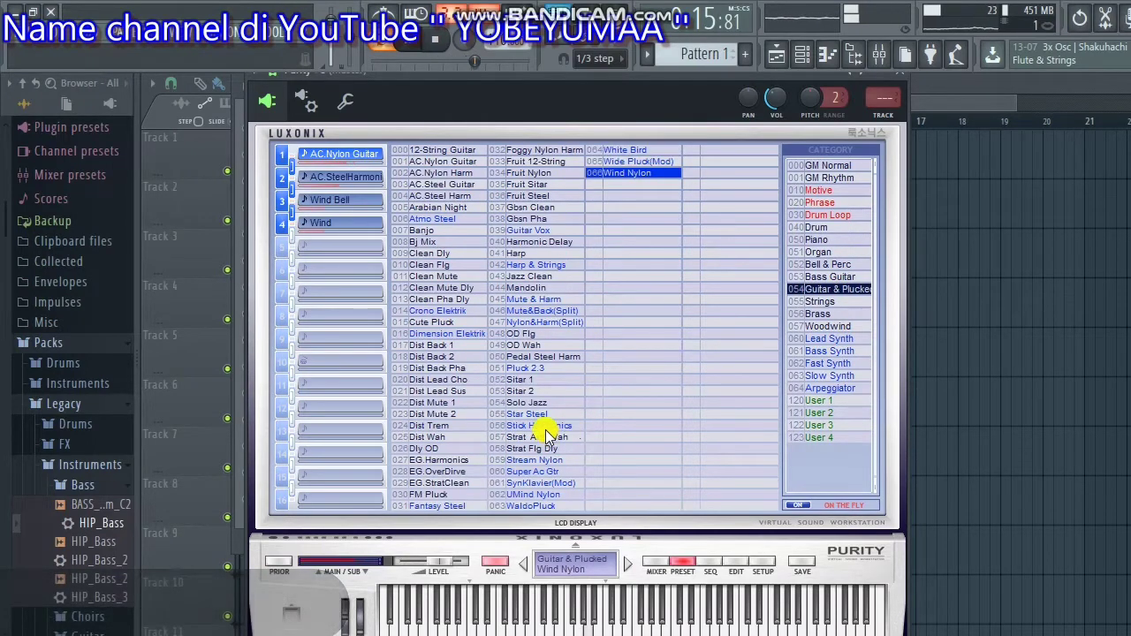
left_click(537, 311)
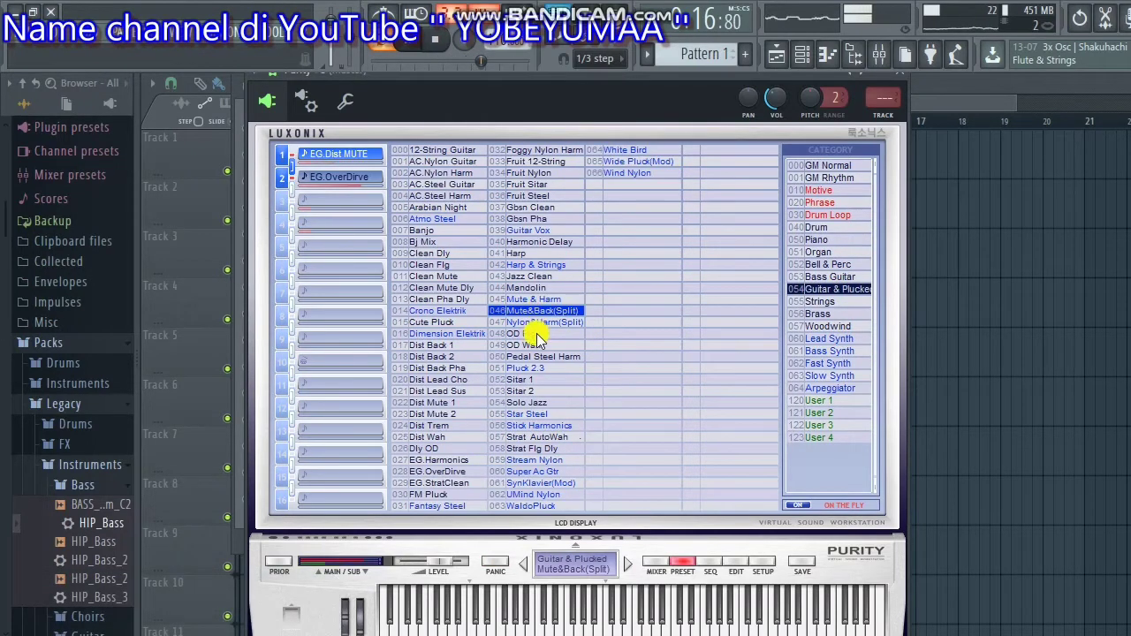
left_click(546, 437)
left_click(541, 449)
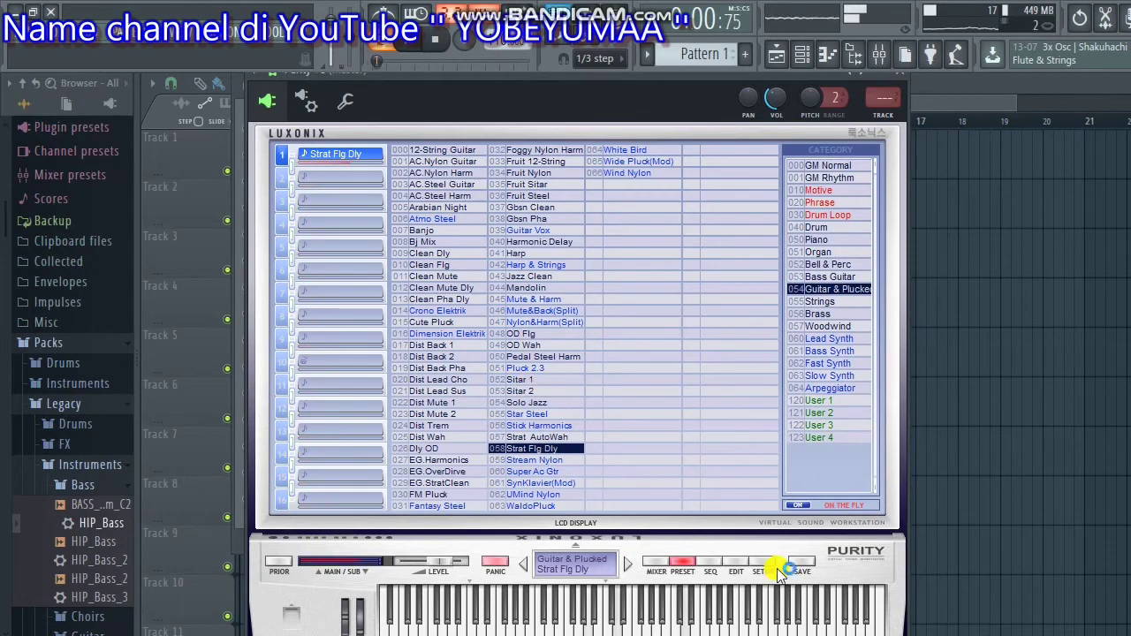
- Shorten the Strat Flg Dly sound's amp envelope decay to about 0.8 sec and extend its filter envelope release to 20.000 sec
left_click(735, 563)
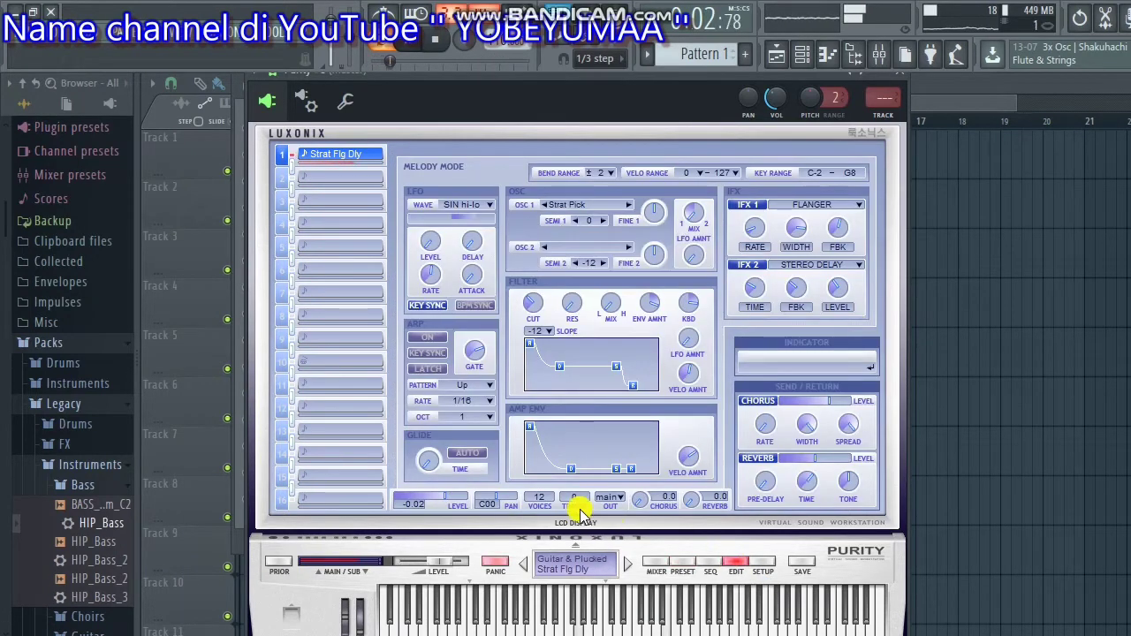
left_click(683, 560)
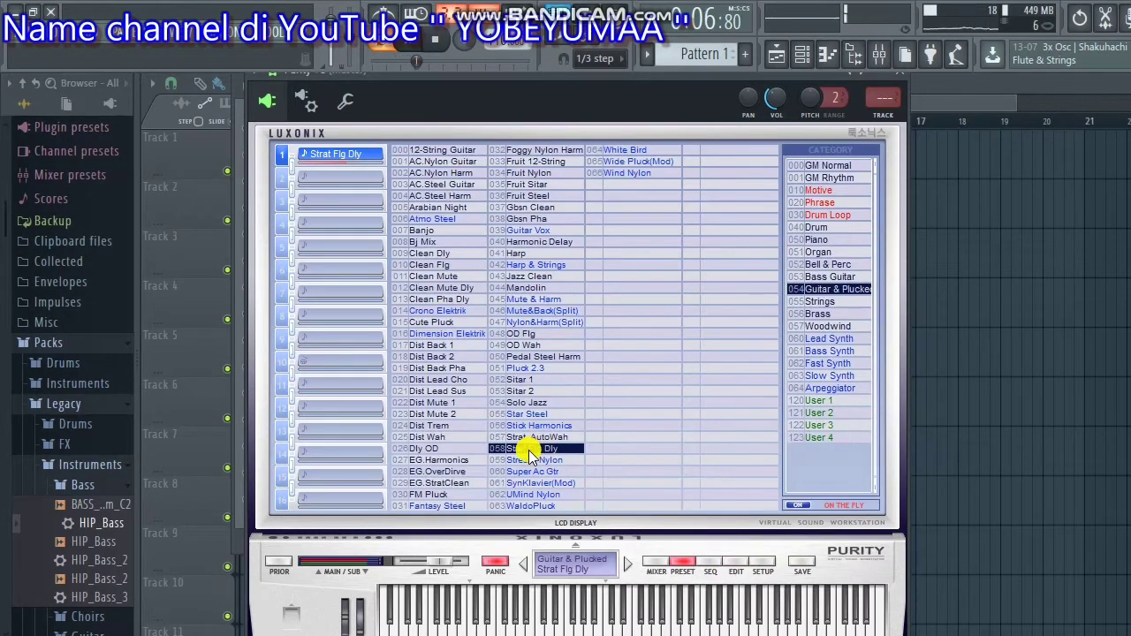
left_click(735, 560)
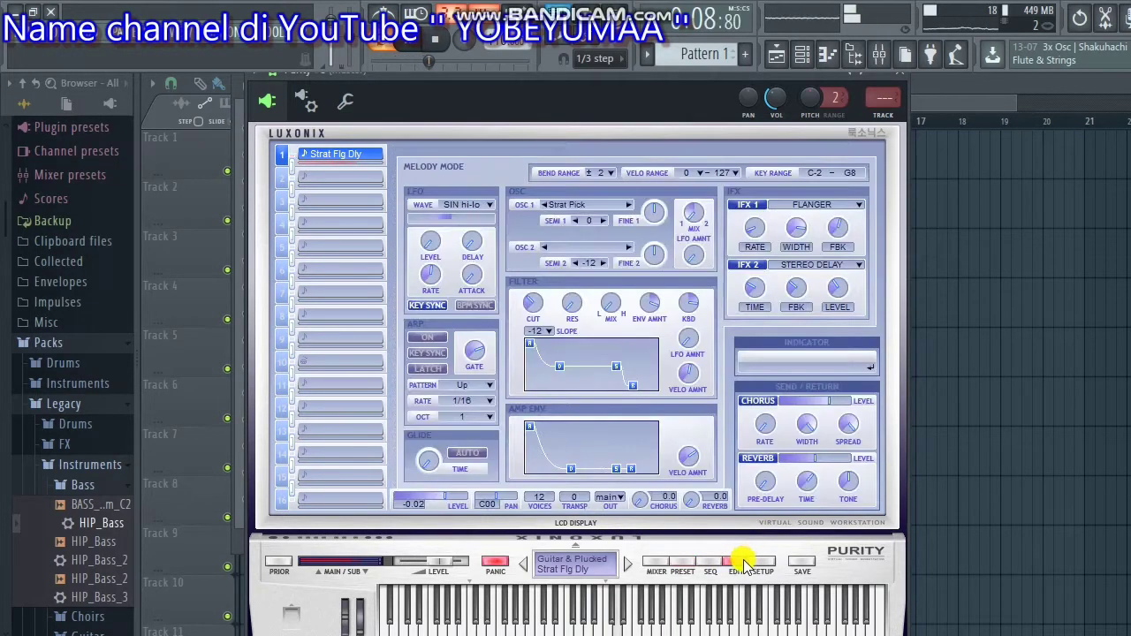
left_click_drag(583, 467, 563, 468)
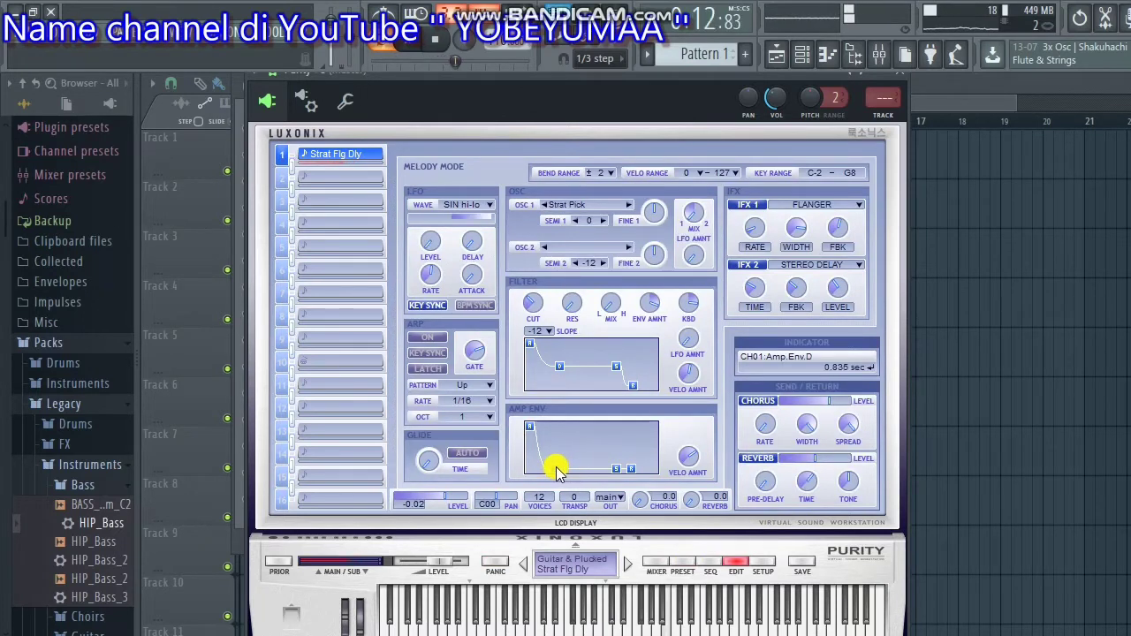
left_click_drag(633, 385, 661, 391)
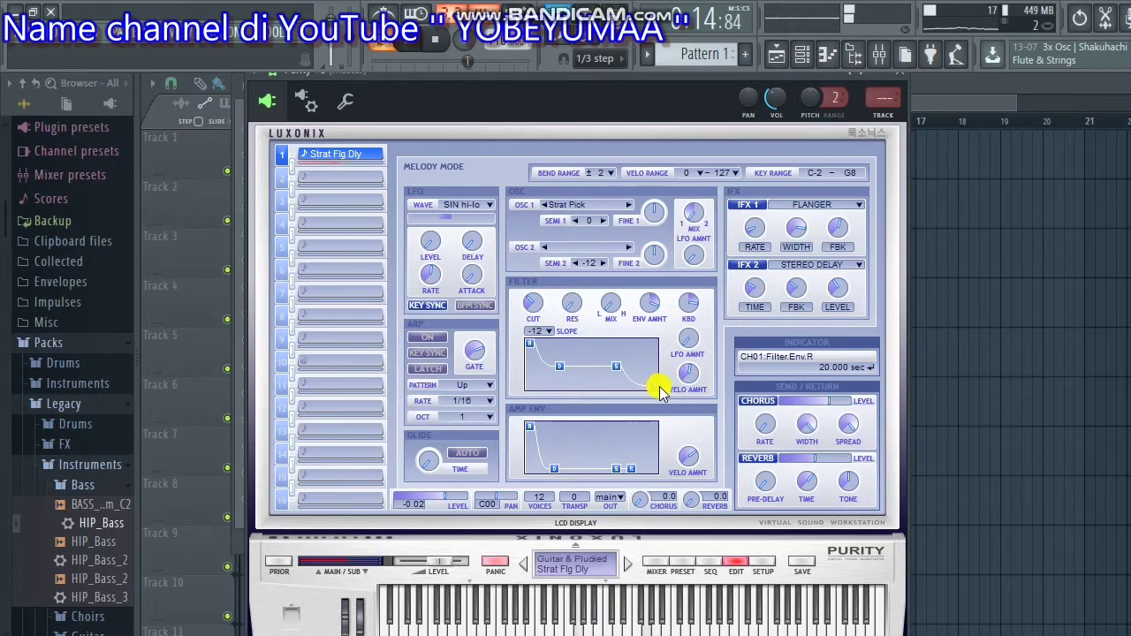
- Raise the Strat Flg Dly sound's chorus send to 100.0 and close the Purity #8 plugin window
left_click_drag(639, 500, 686, 339)
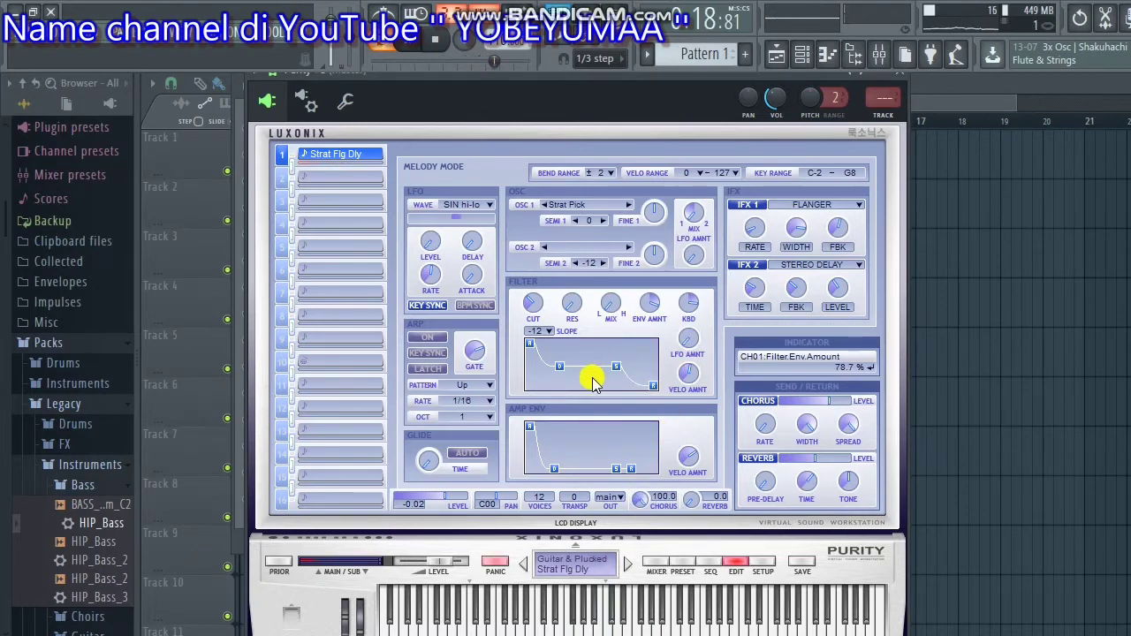
key("space")
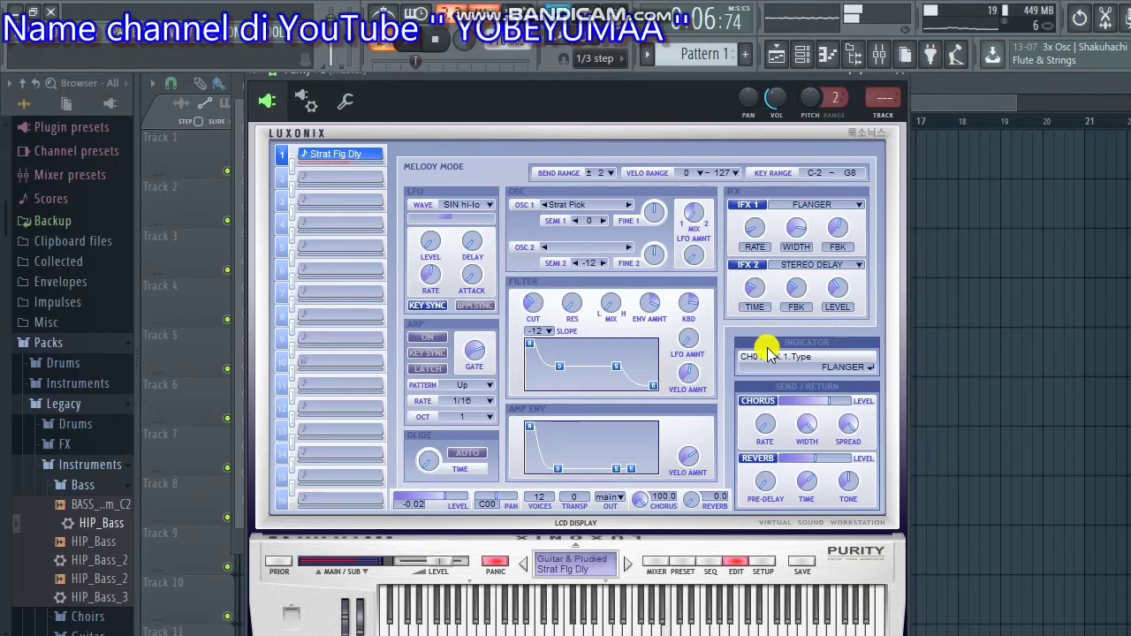
left_click(682, 562)
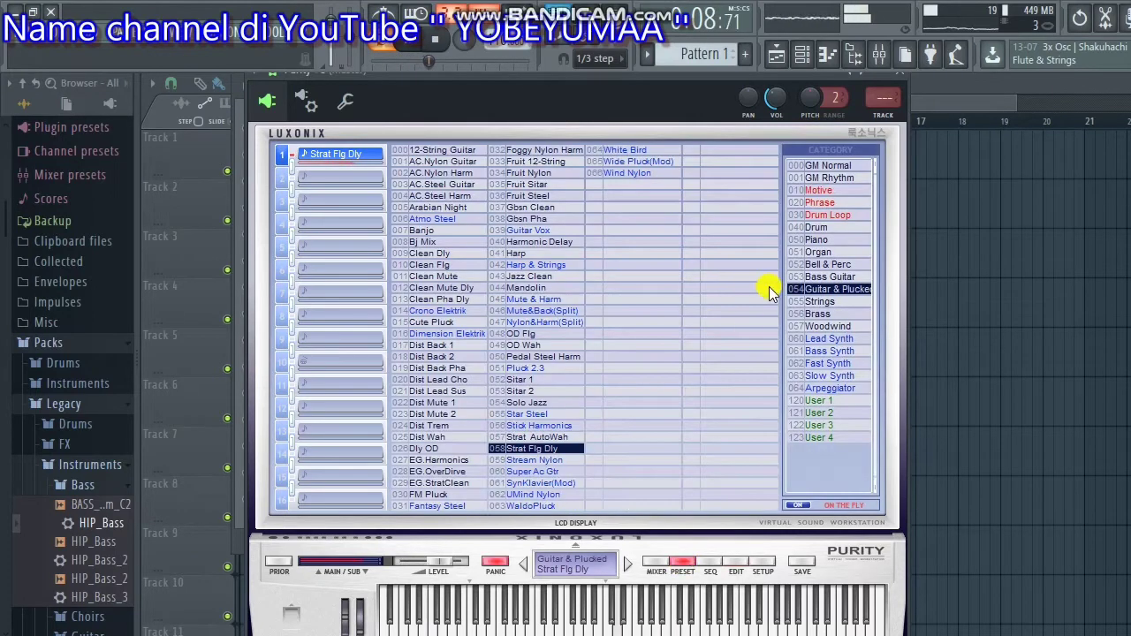
left_click(900, 76)
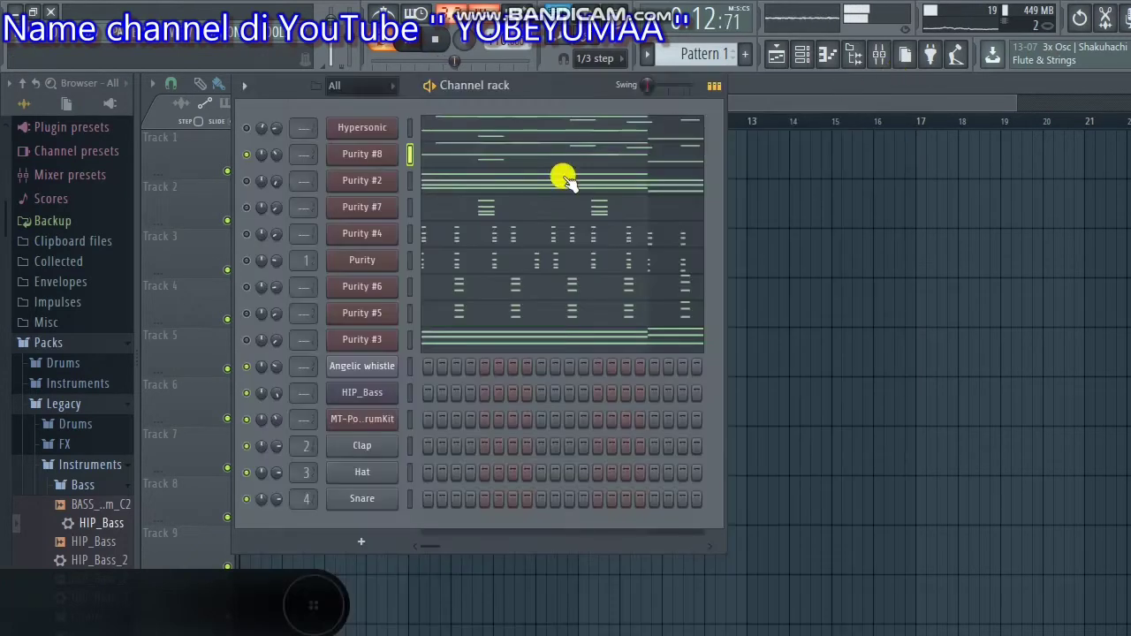
- Unmute Purity #2, #7, #4, Purity, #6, #5 and #3 so that they play together with Purity #8
left_click(245, 156)
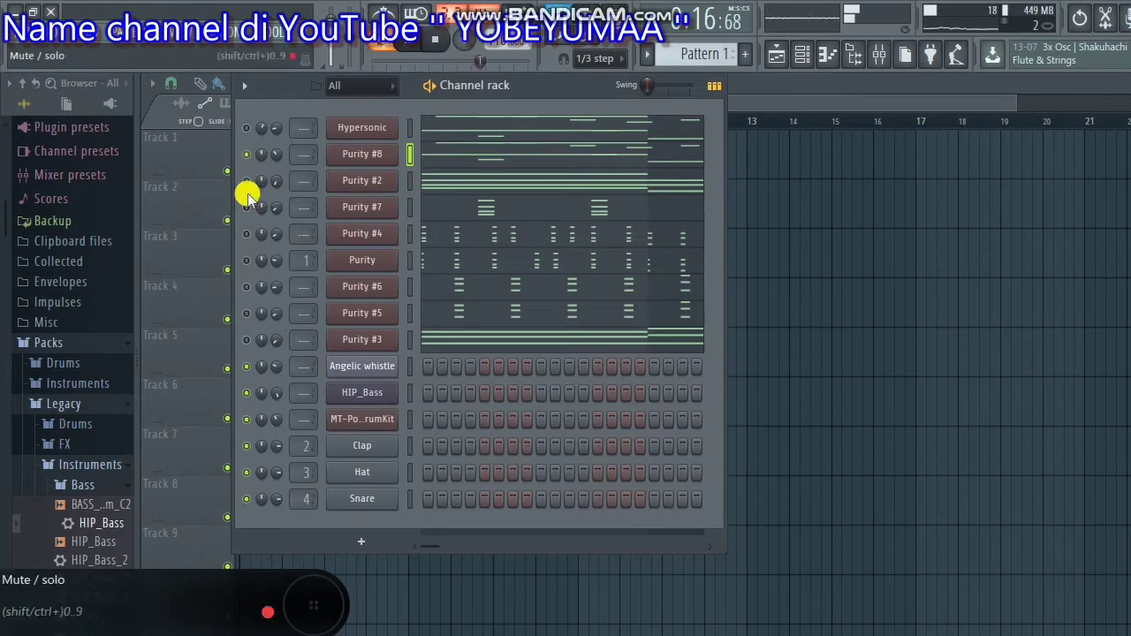
left_click(247, 209)
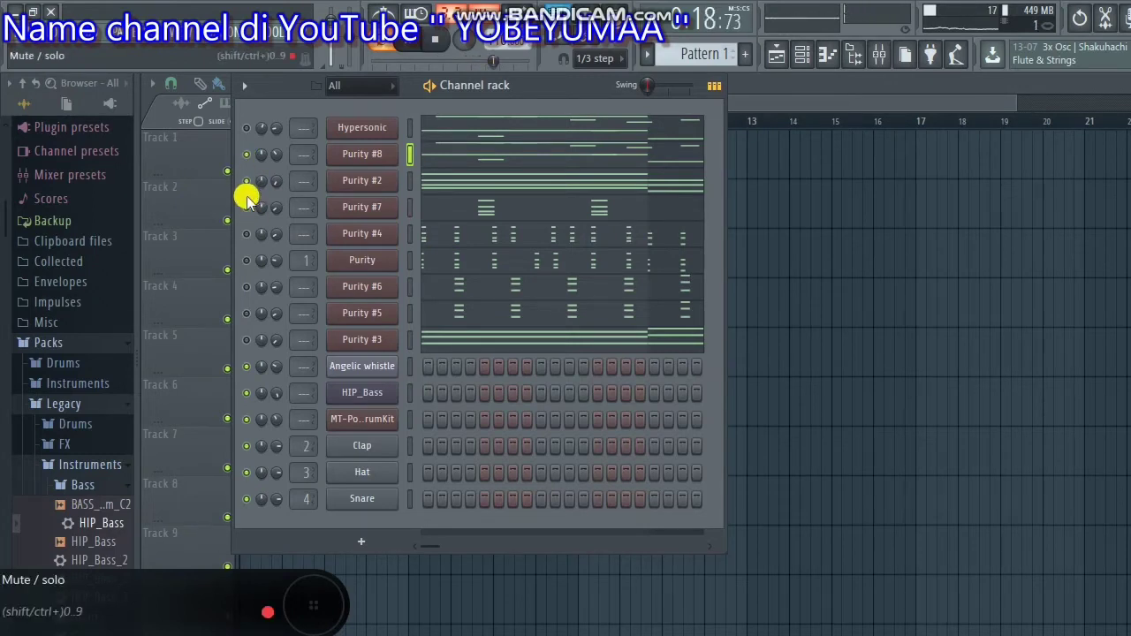
left_click(246, 182)
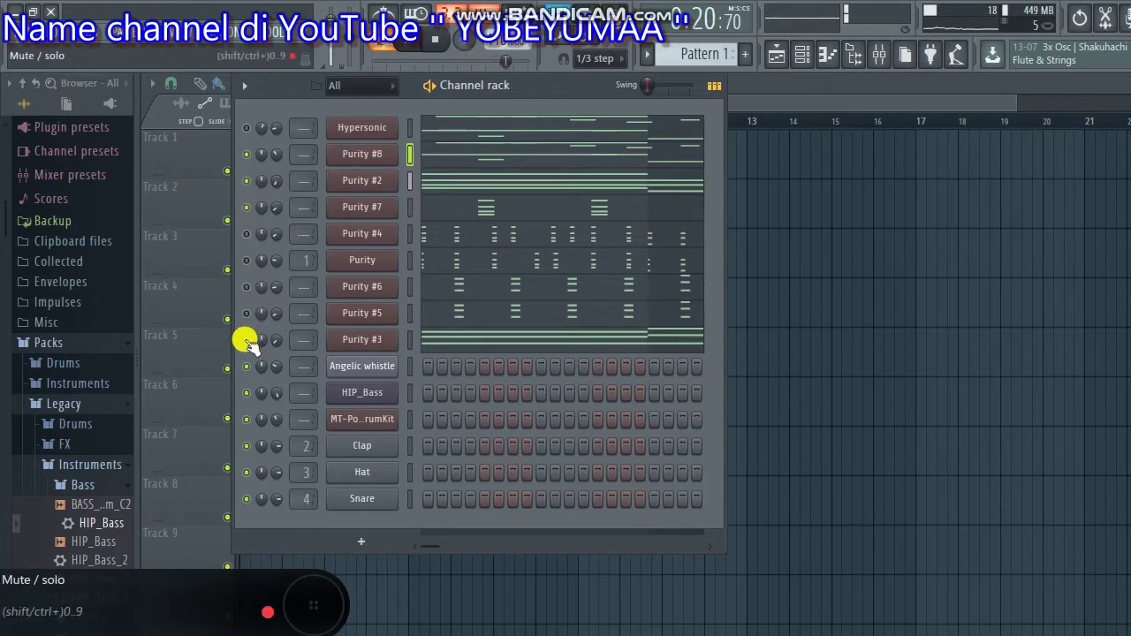
key("space")
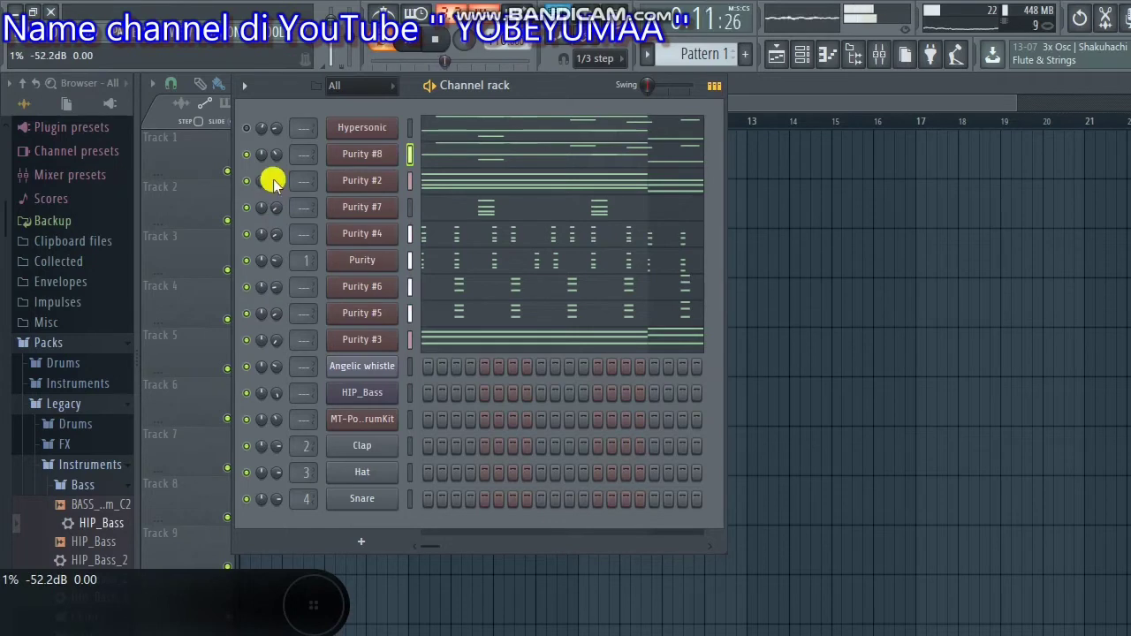
- Set the Purity #8 channel volume to 25% and further lower the Purity #2 and Purity #3 volumes against the playing pattern
left_click_drag(276, 156, 275, 156)
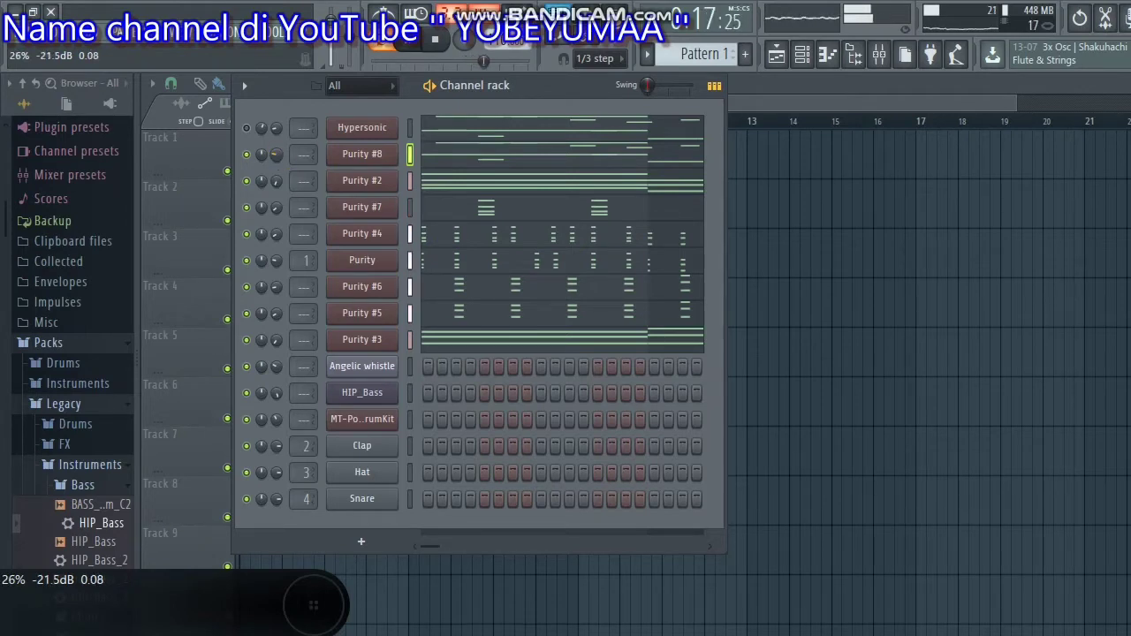
left_click_drag(276, 156, 277, 160)
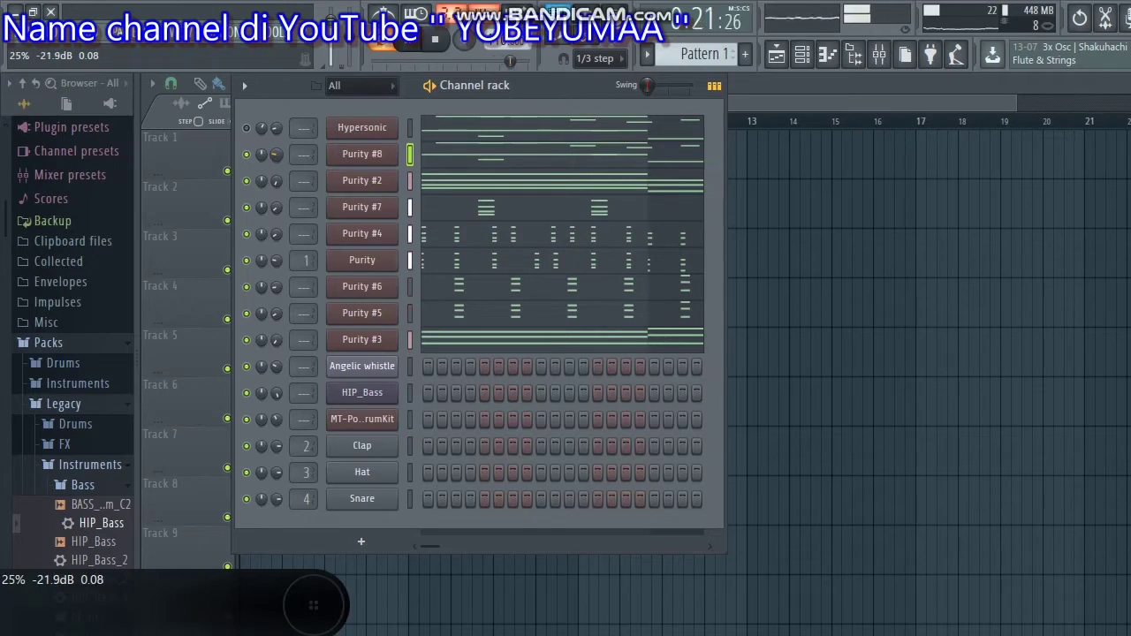
left_click_drag(276, 155, 279, 181)
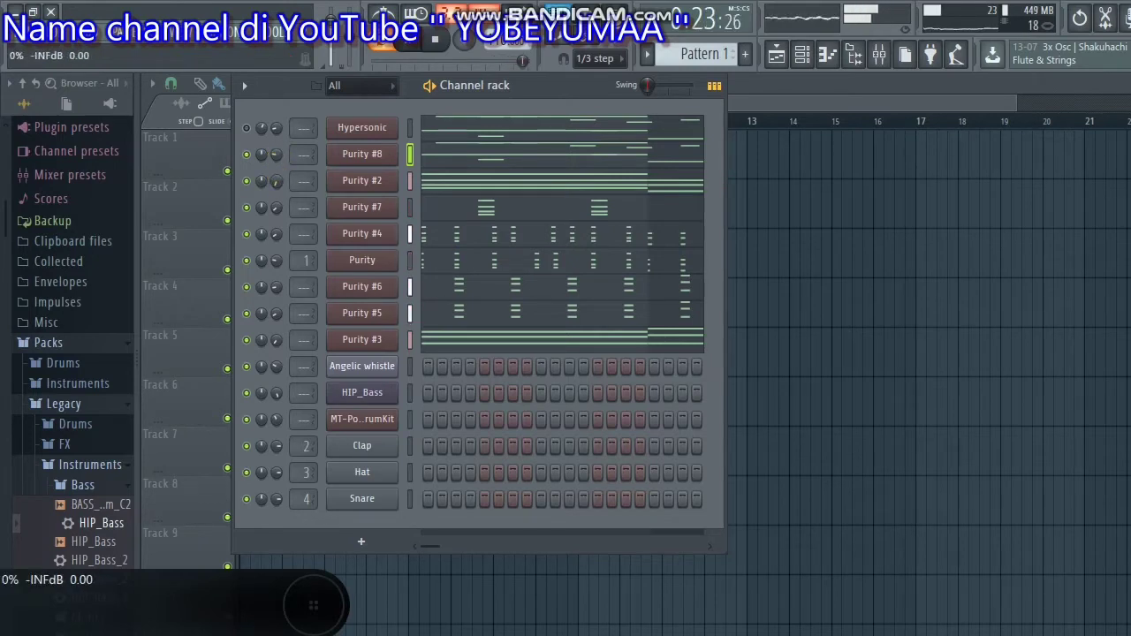
key("space")
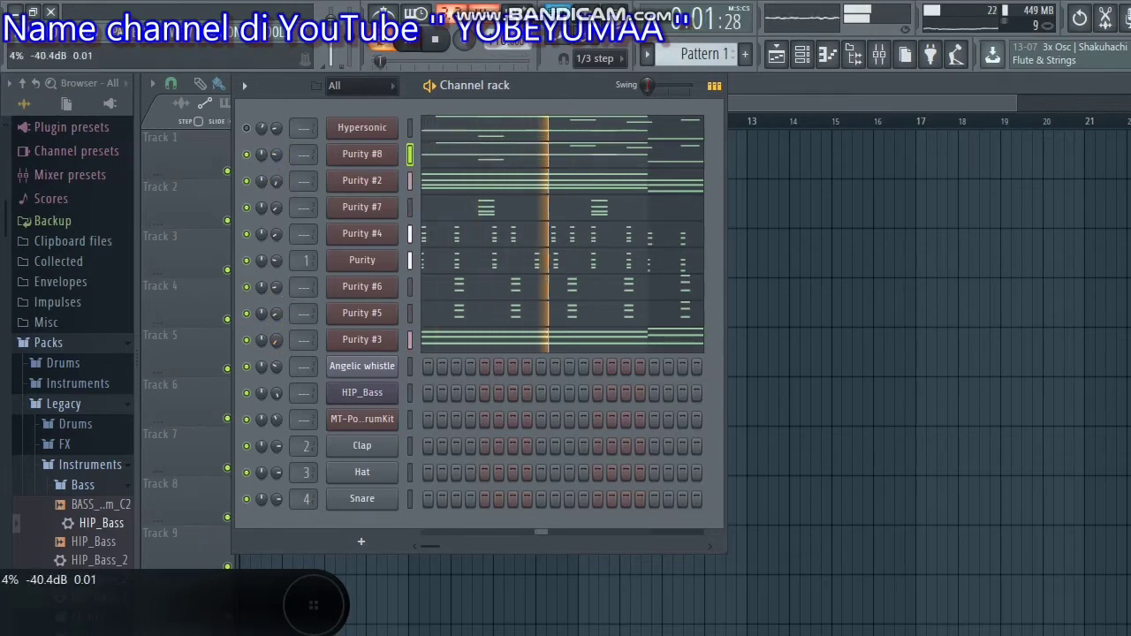
- Examine the Purity #3 channel's chord notes across the first ten bars in the piano roll during playback
left_click(466, 342)
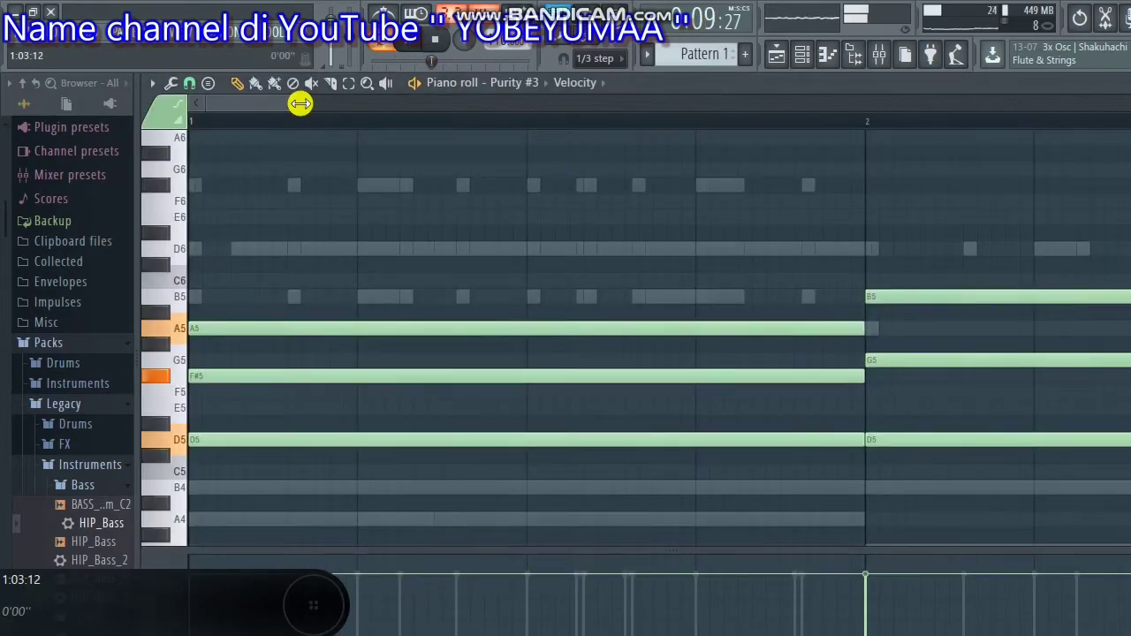
left_click_drag(300, 104, 889, 112)
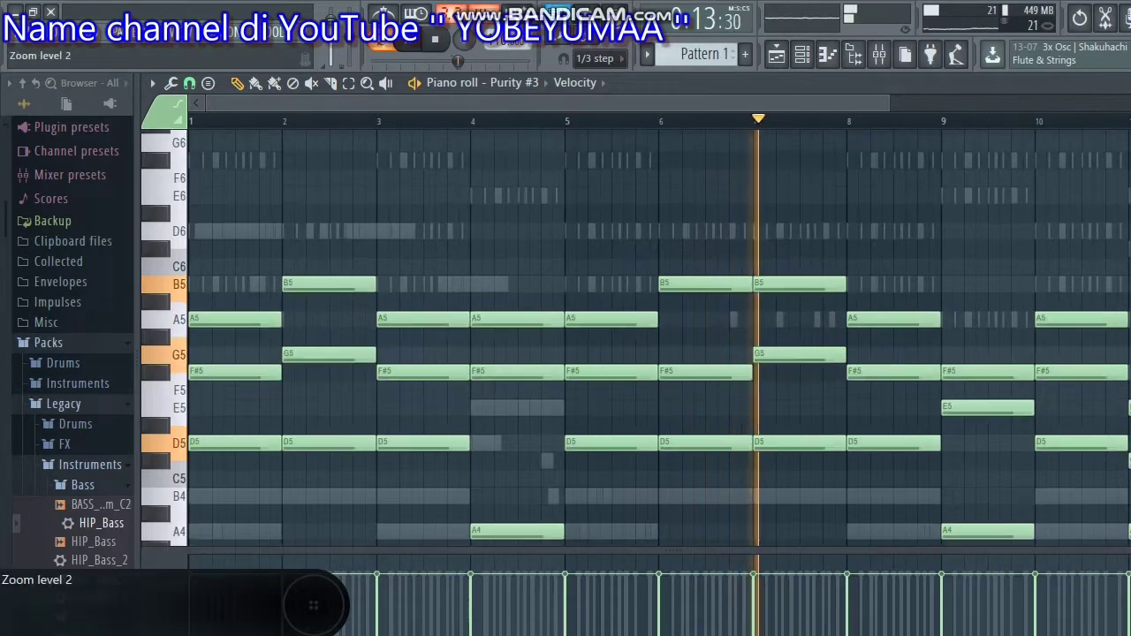
scroll(659, 382, "up", 8)
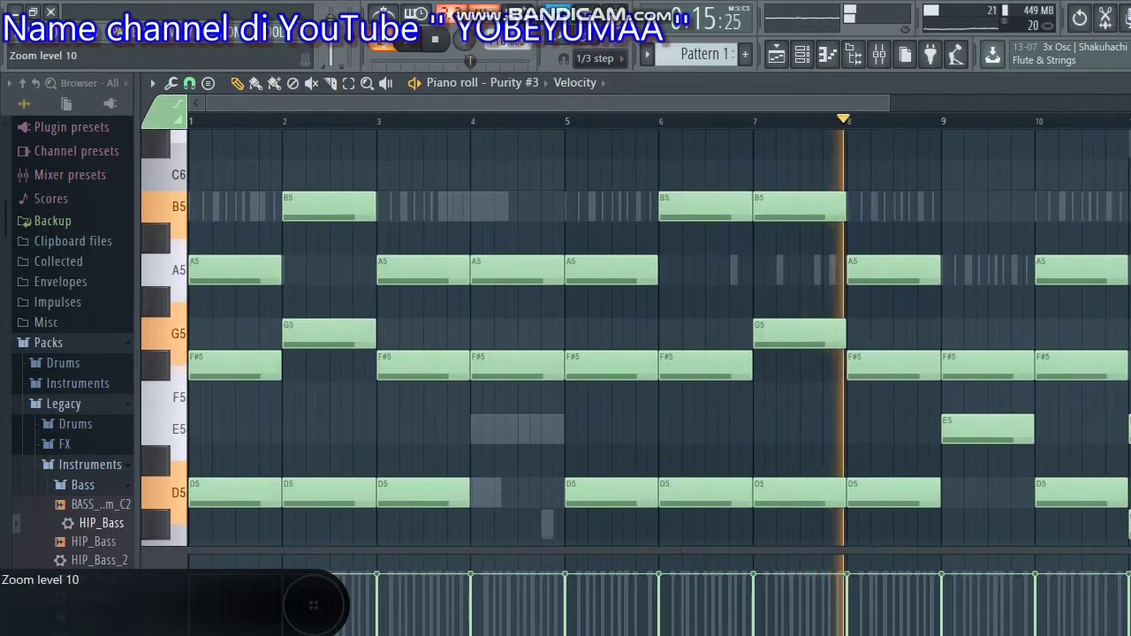
scroll(659, 381, "down", 4)
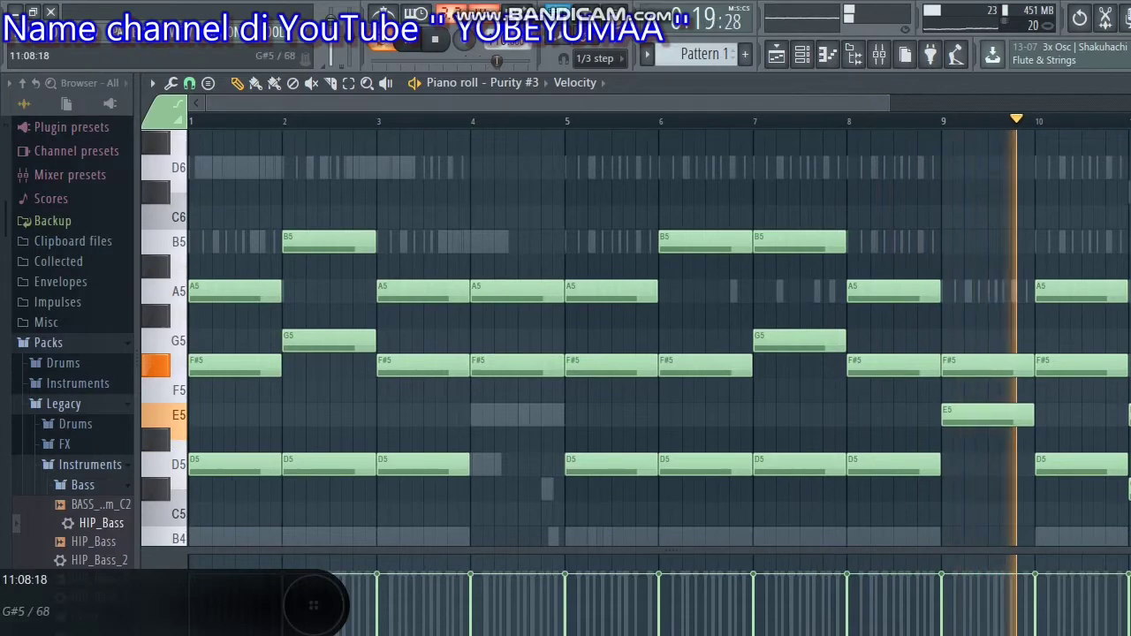
scroll(1047, 201, "down", 5)
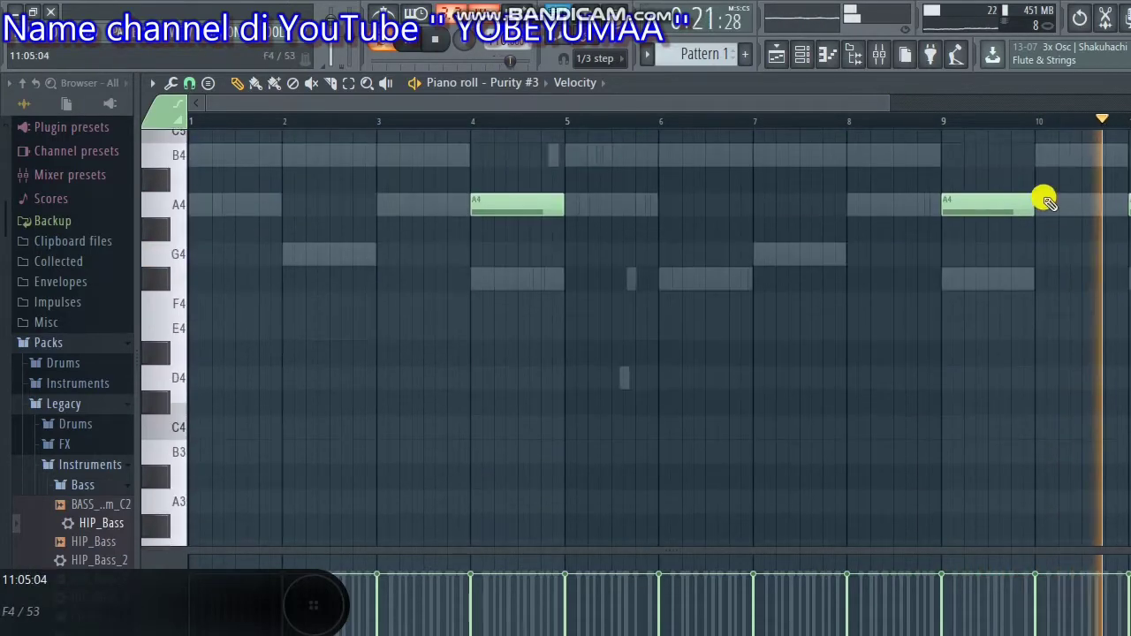
key("space")
- Examine the Purity #8 channel's melody notes in the piano roll during playback, with a closer look at bars 8 to 11
left_click(798, 53)
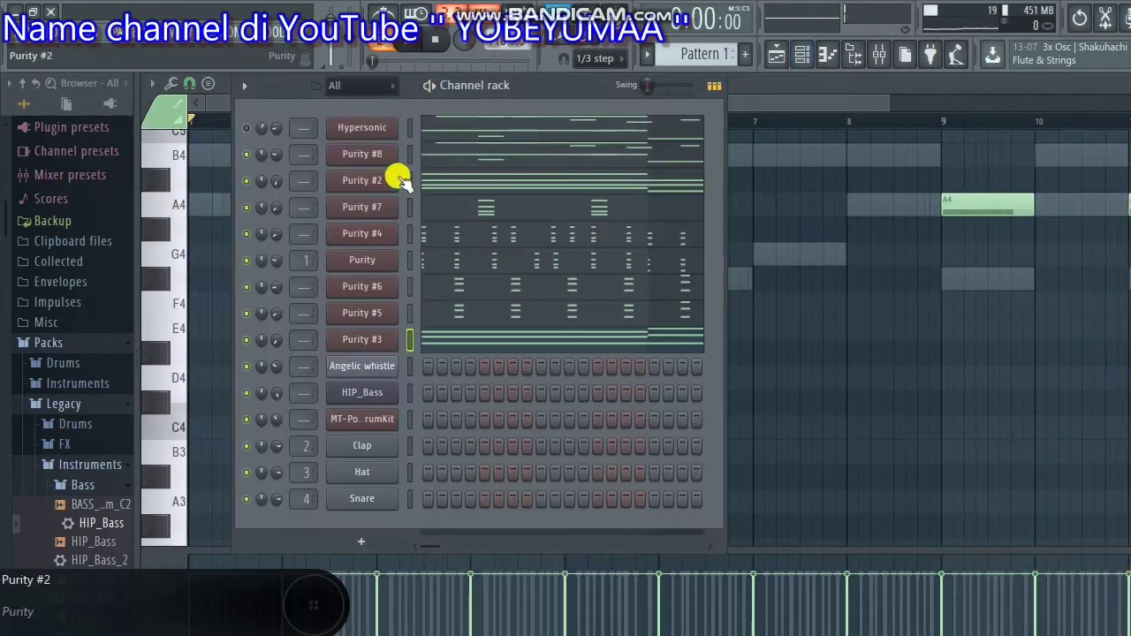
left_click(442, 157)
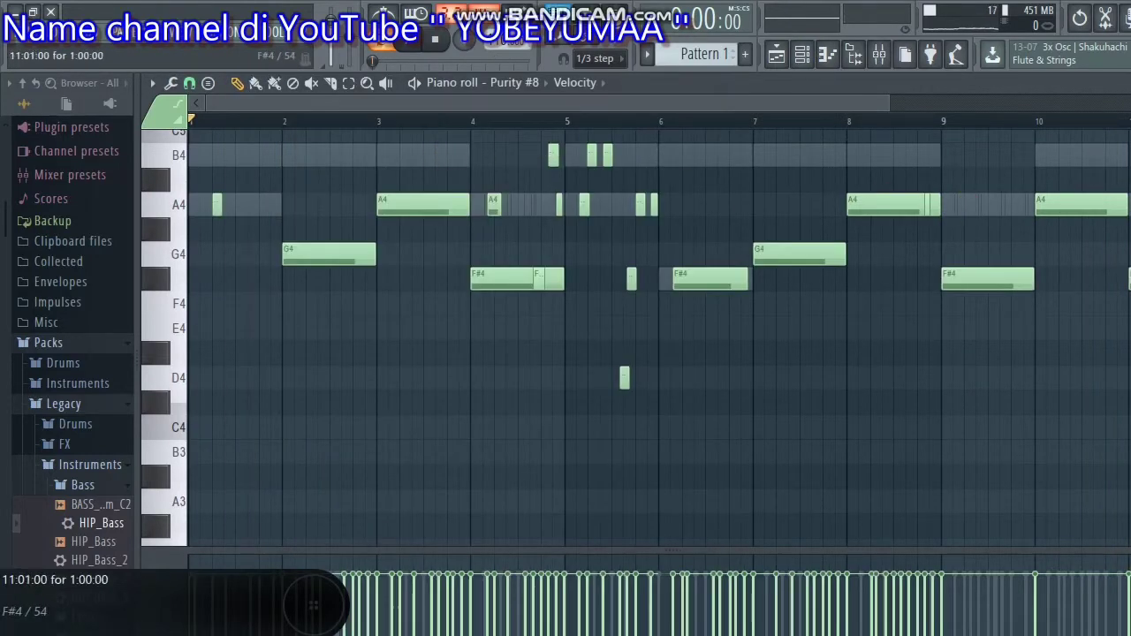
scroll(757, 244, "up", 3)
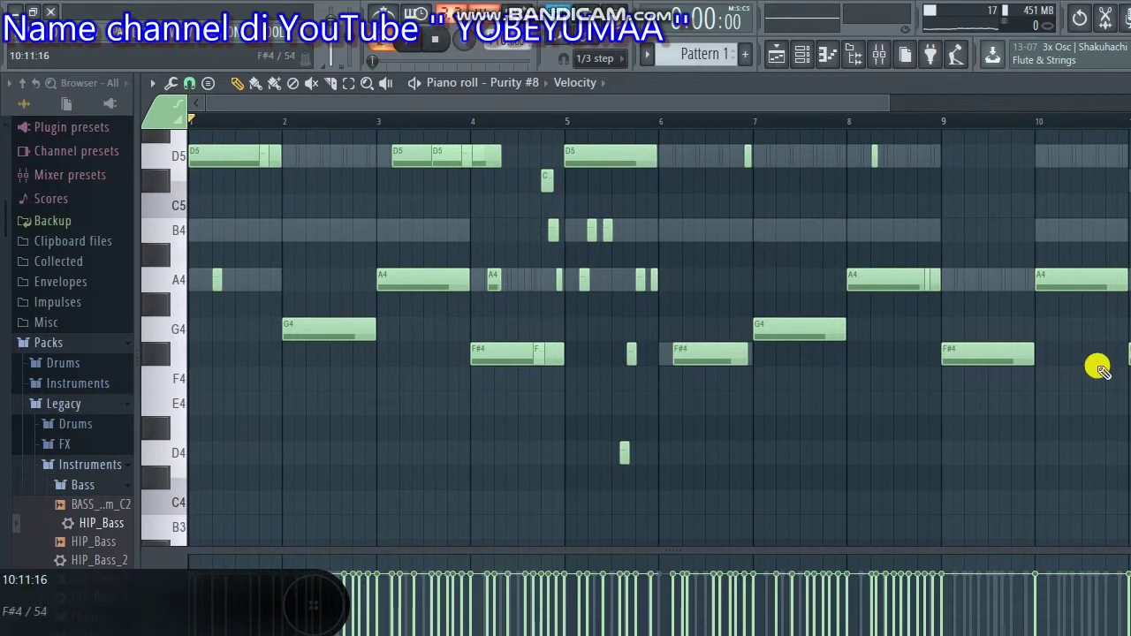
scroll(636, 338, "up", 1)
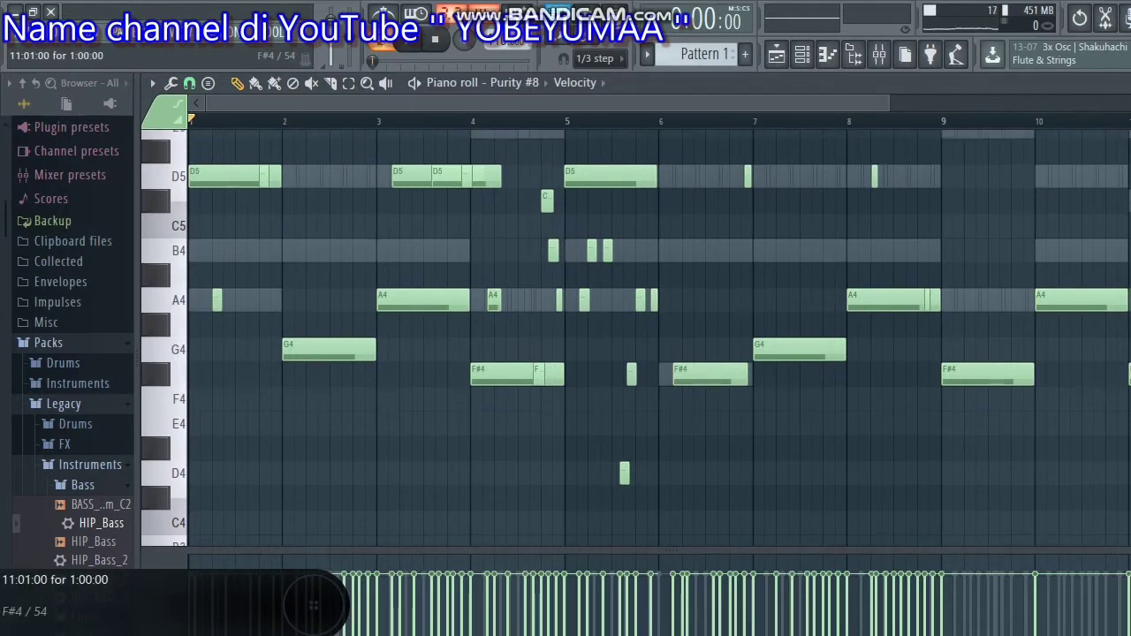
scroll(637, 337, "up", 9)
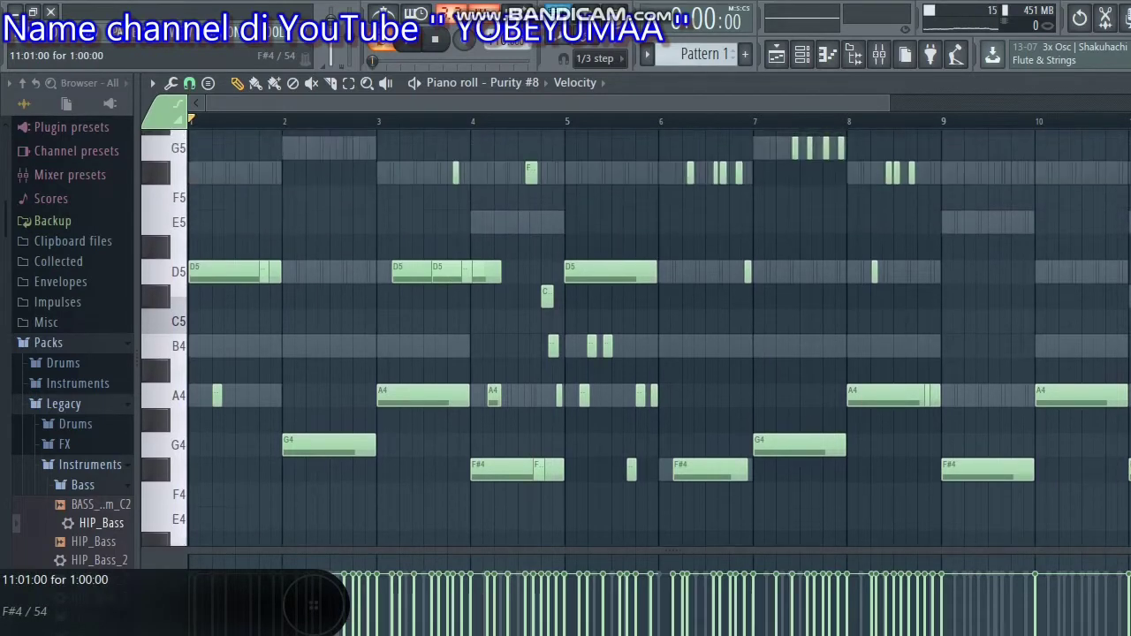
scroll(636, 338, "up", 1)
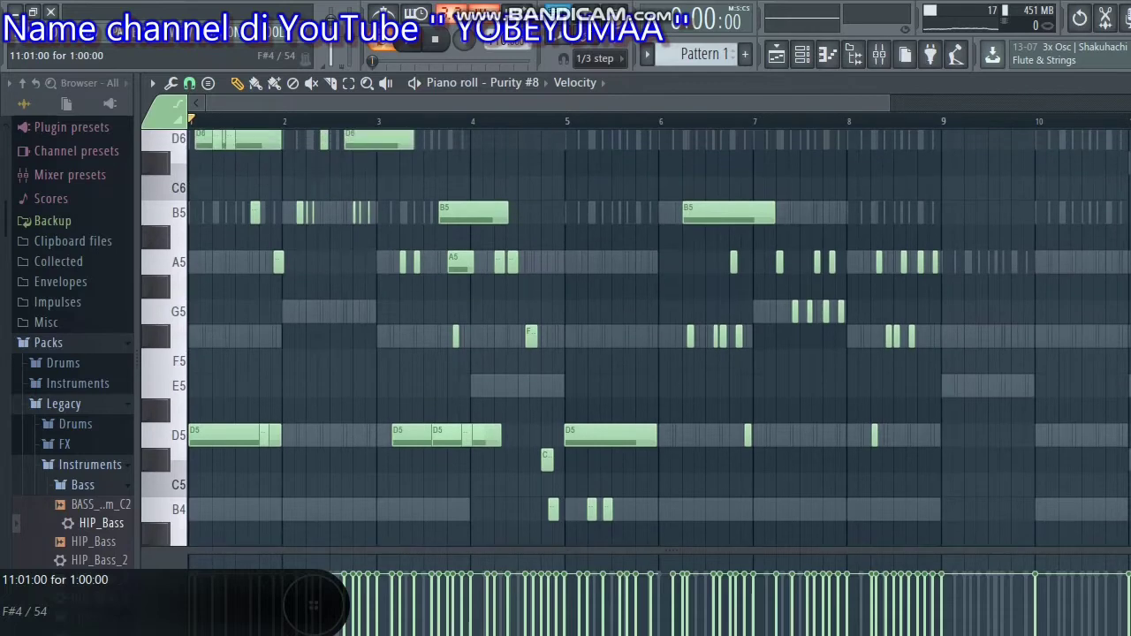
key("space")
scroll(636, 337, "up", 1)
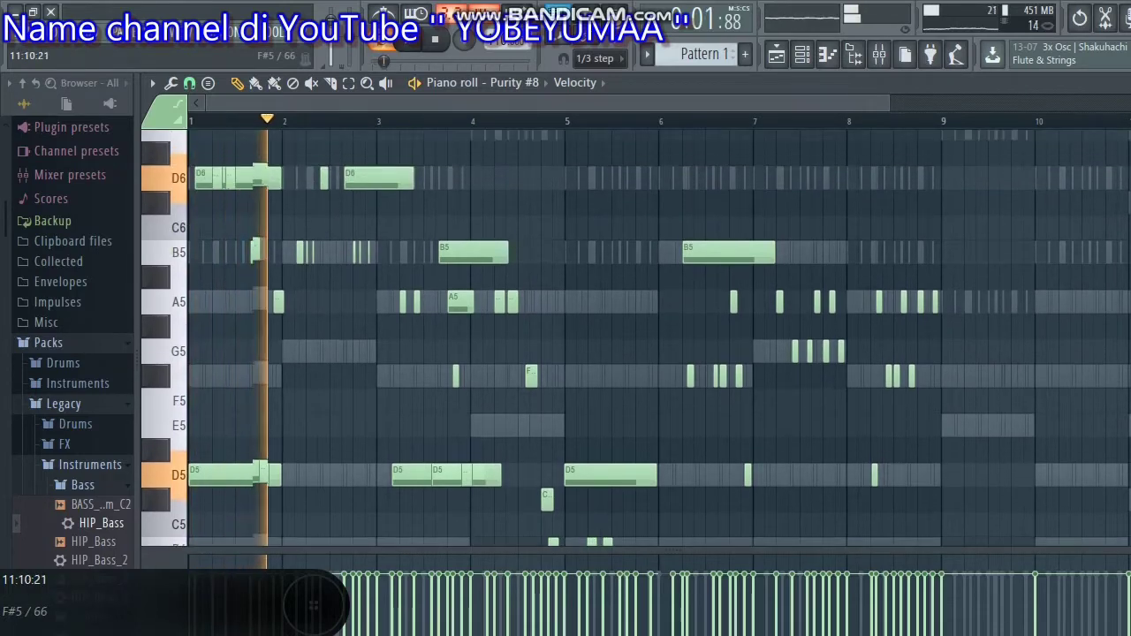
left_click_drag(886, 106, 796, 128)
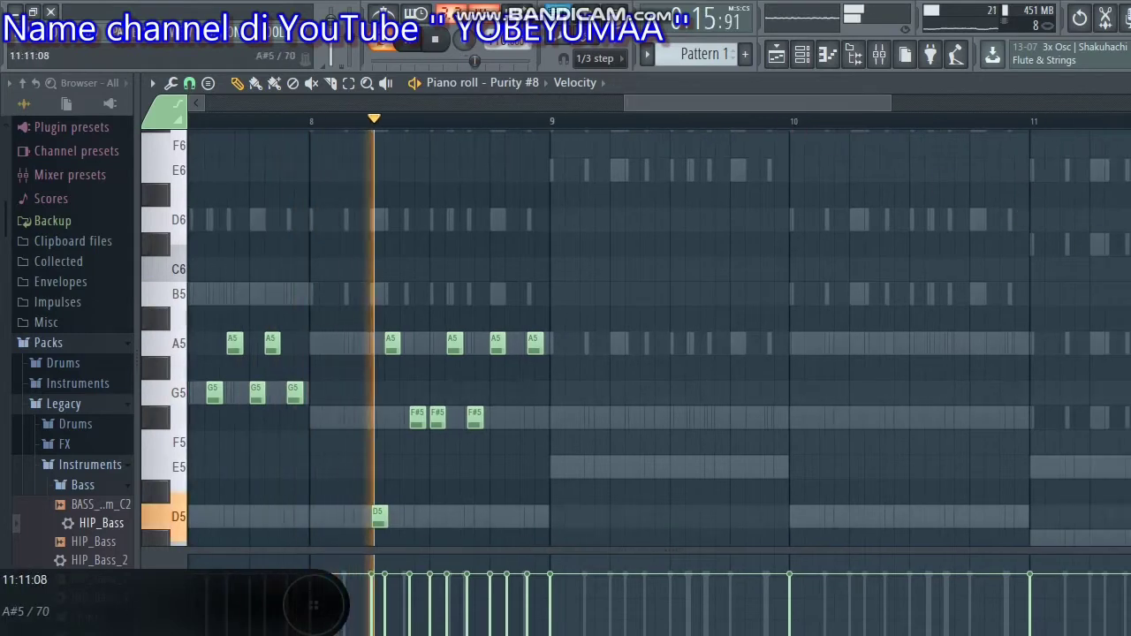
- Add a one-bar E5 note and a shorter F#5 note near the start of bar 9 in the Purity #8 melody
scroll(636, 338, "down", 5)
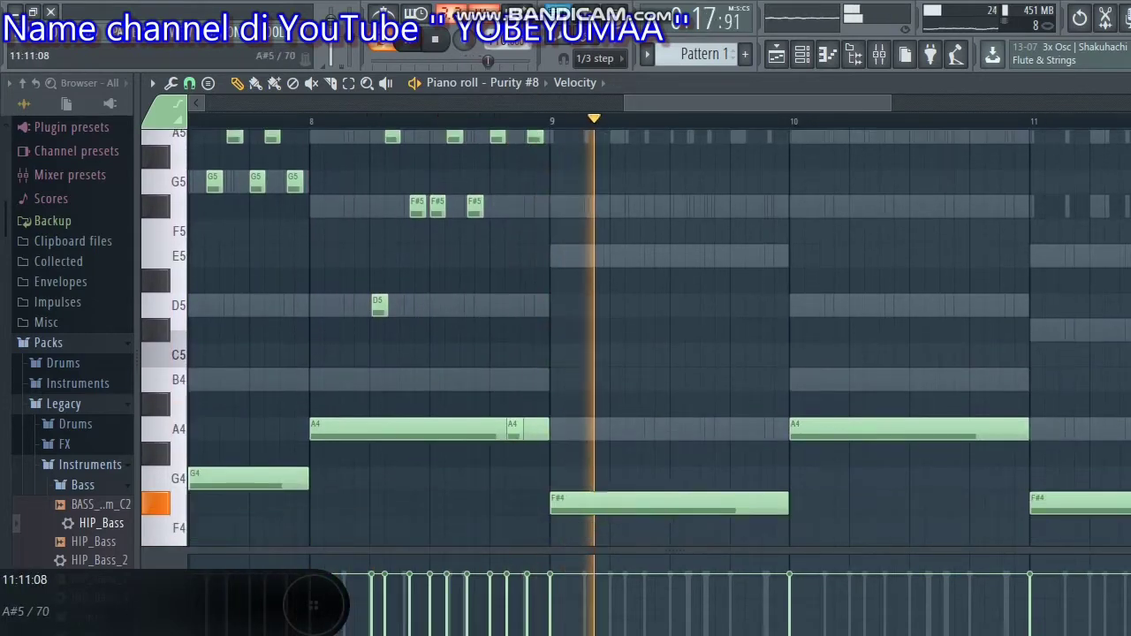
key("space")
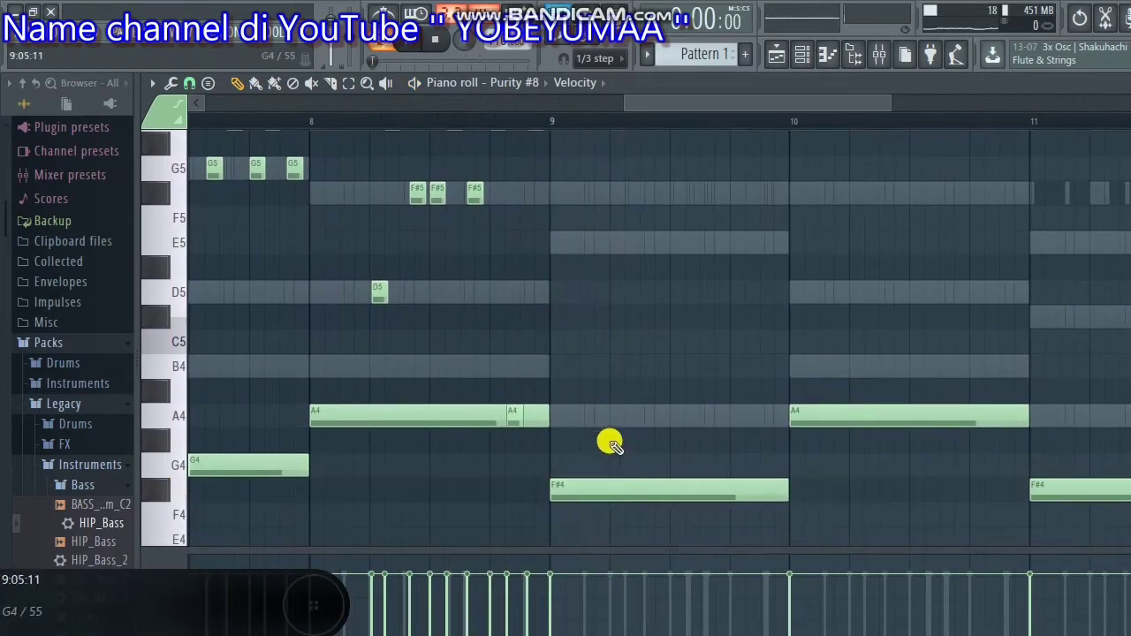
left_click(590, 416)
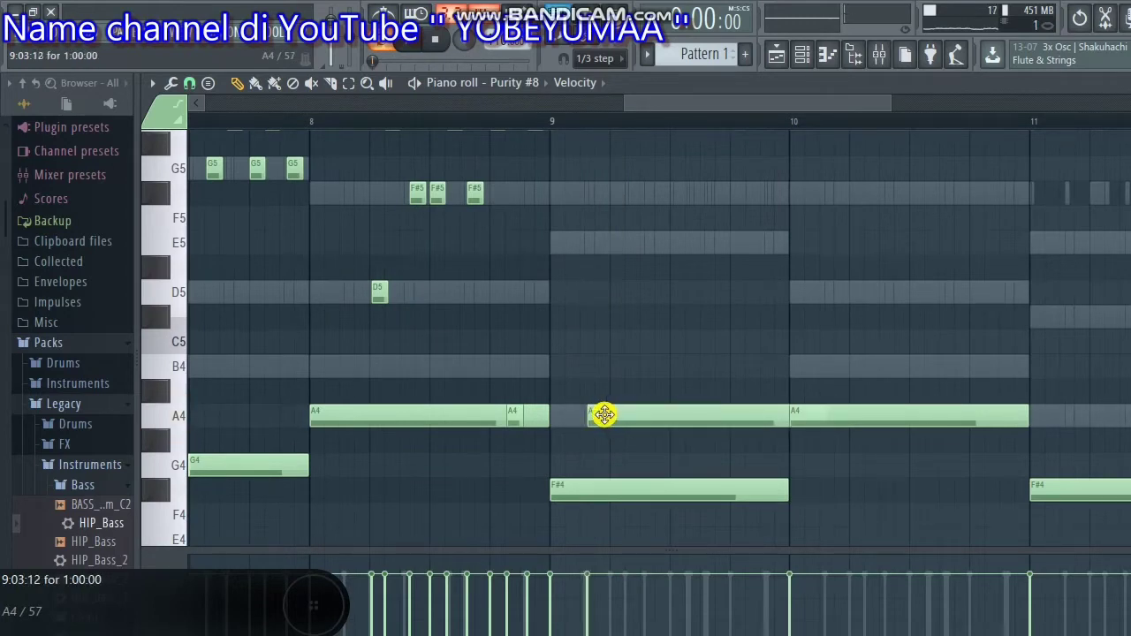
left_click_drag(607, 414, 606, 238)
left_click(609, 195)
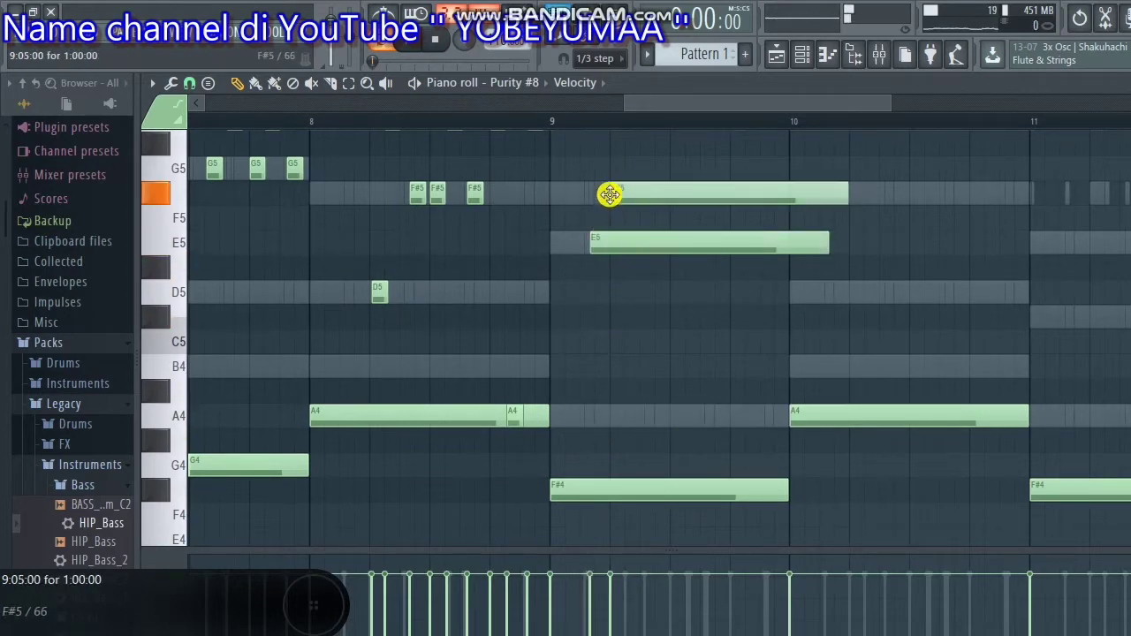
left_click_drag(854, 197, 683, 202)
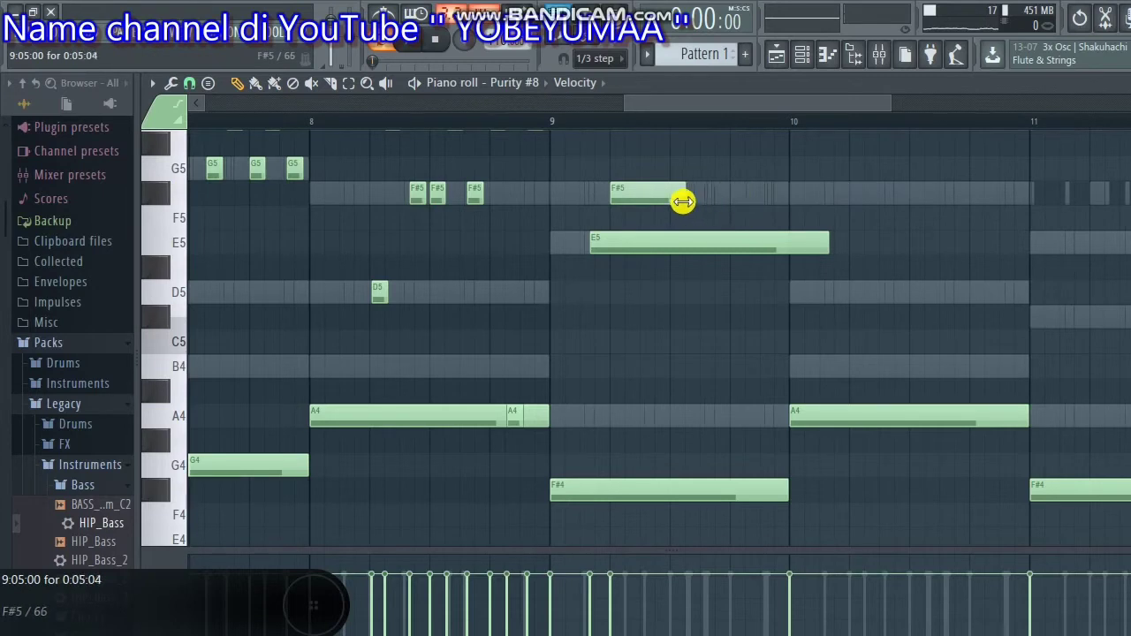
- Continue the bar 9 melody with shorter E5, A4, F#5, E5 and F#5 notes placed in sequence up to bar 10
left_click_drag(648, 285, 707, 424)
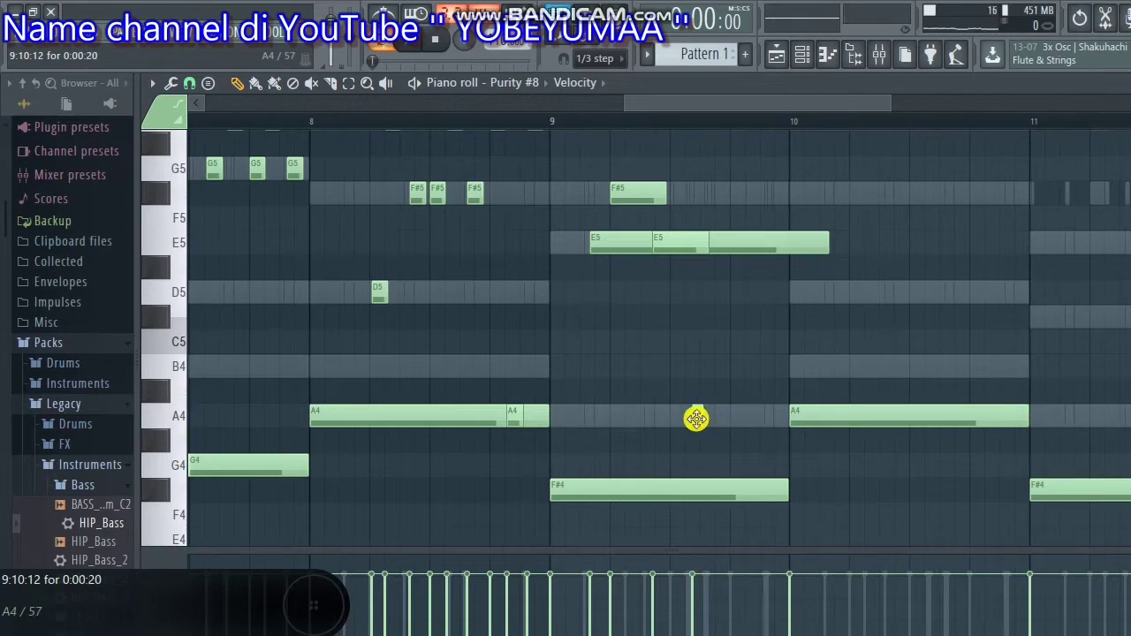
left_click_drag(697, 419, 709, 181)
left_click(695, 419)
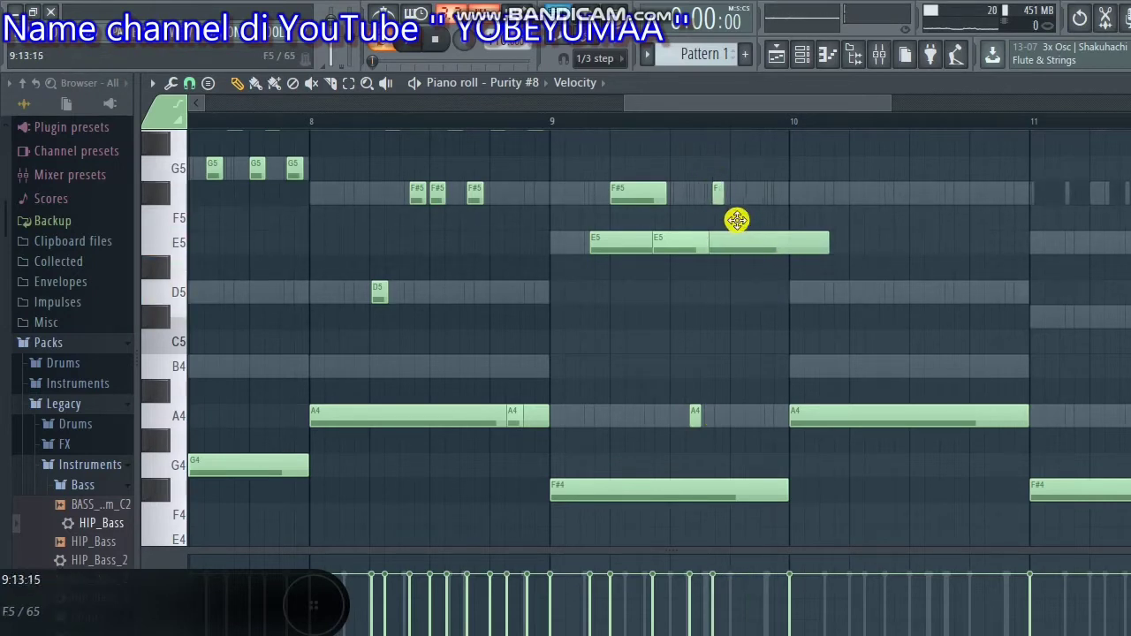
left_click_drag(737, 220, 734, 262)
left_click_drag(718, 192, 733, 194)
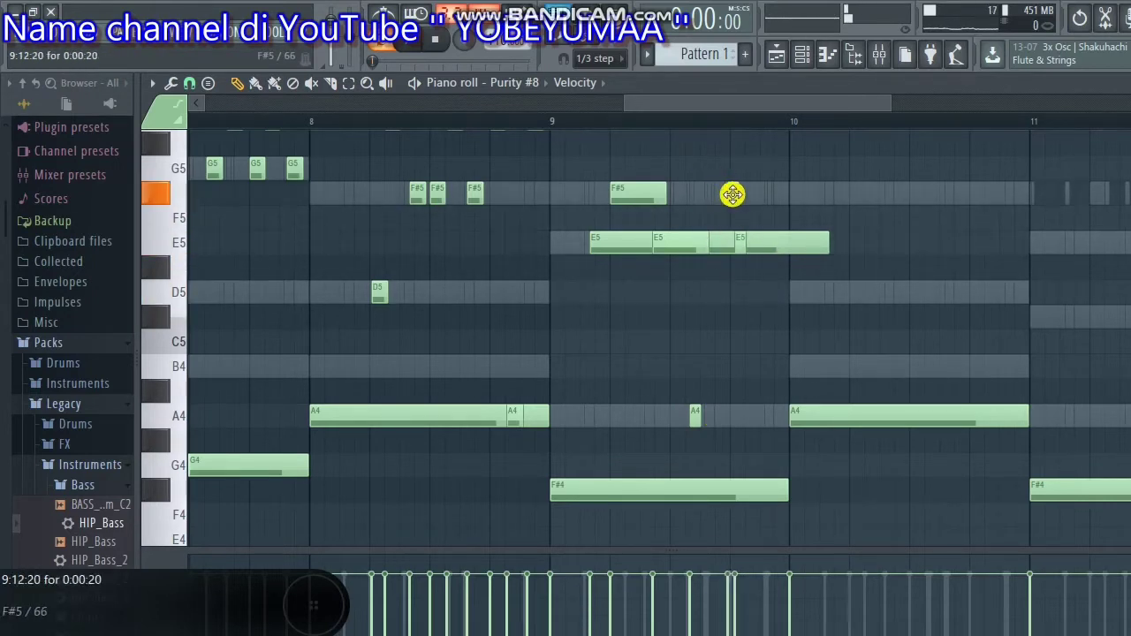
left_click_drag(741, 247, 761, 252)
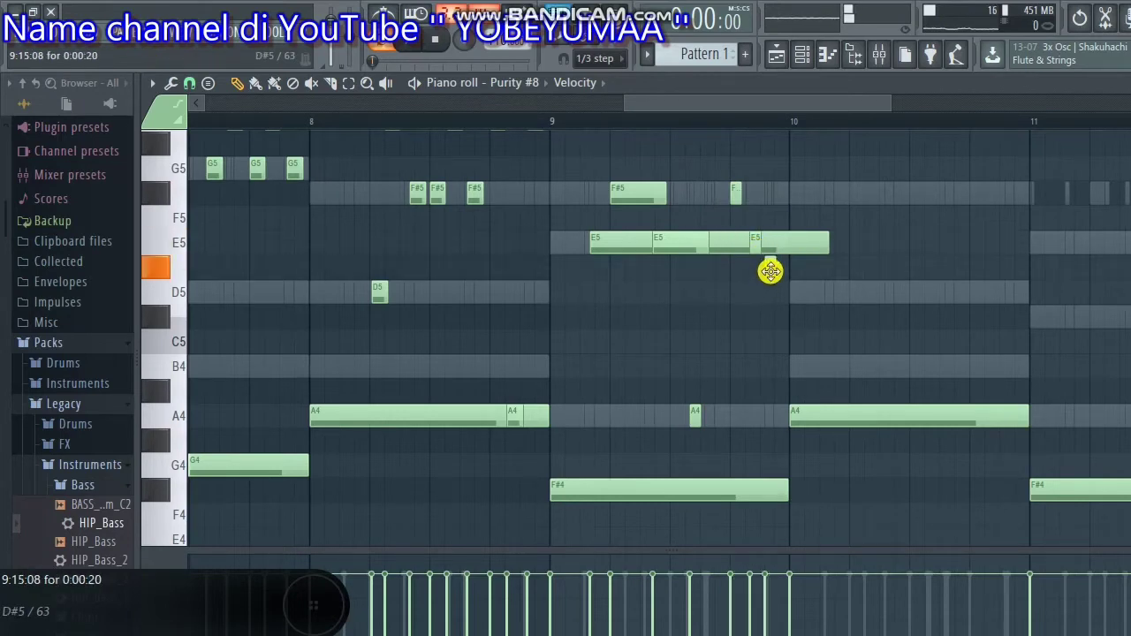
left_click(774, 197)
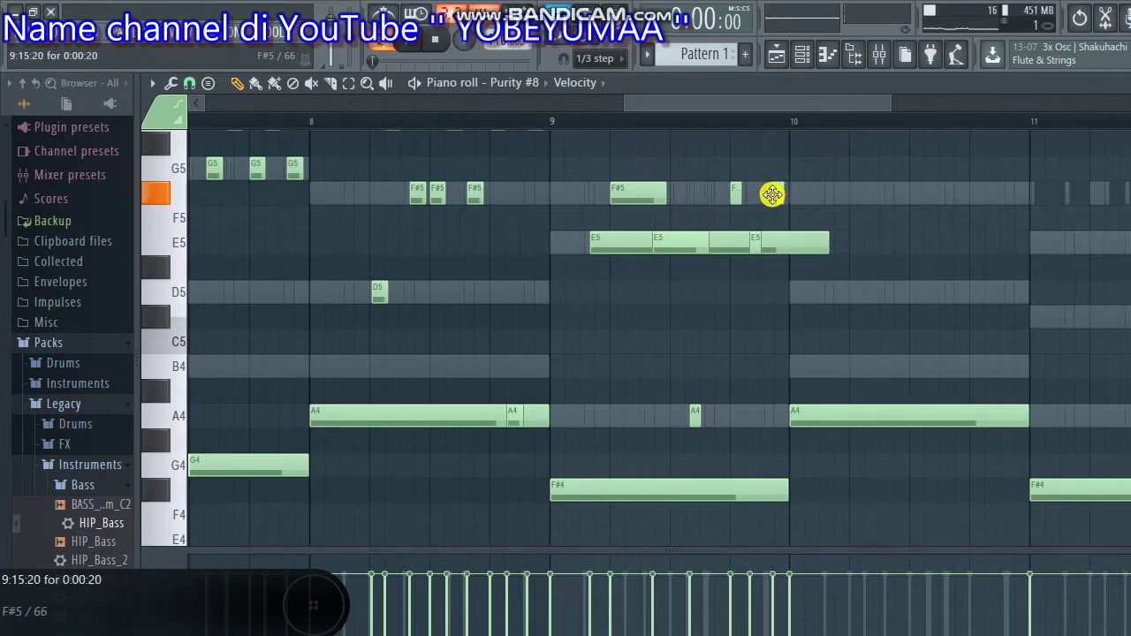
left_click(810, 410)
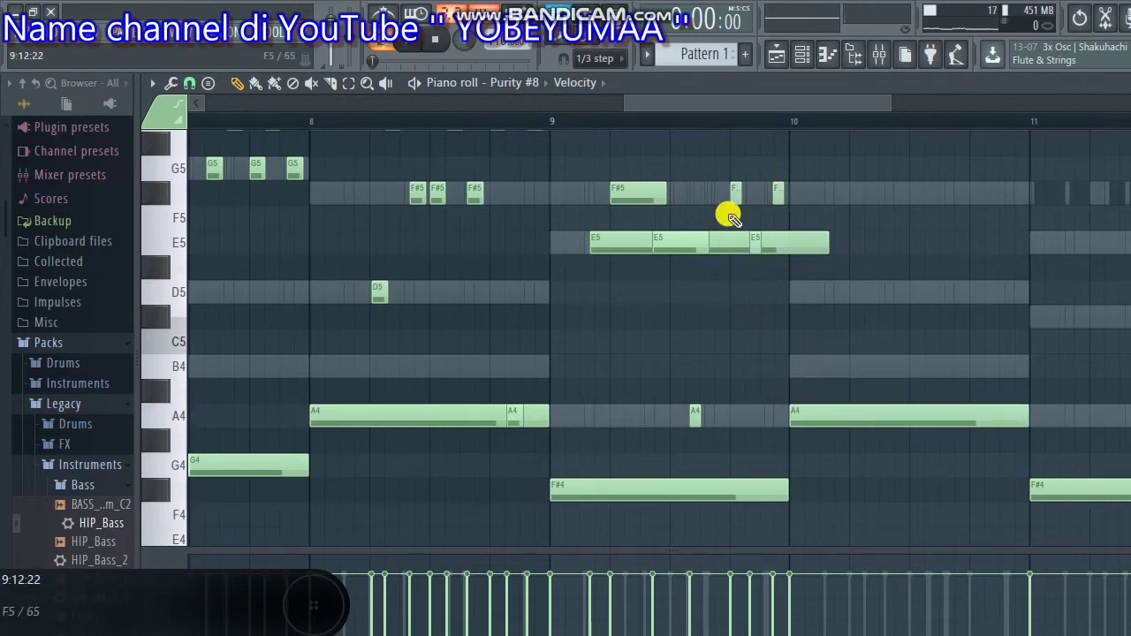
- Move the first E5 note in bar 9 slightly earlier and listen to the melody up to bar 10
key("space")
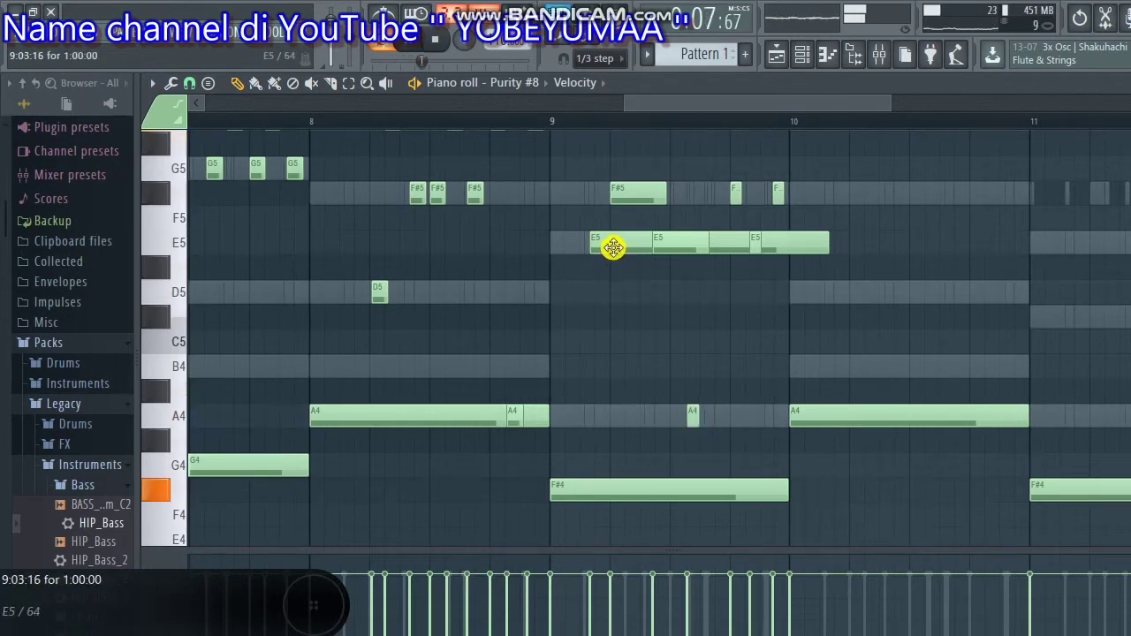
left_click_drag(610, 246, 604, 245)
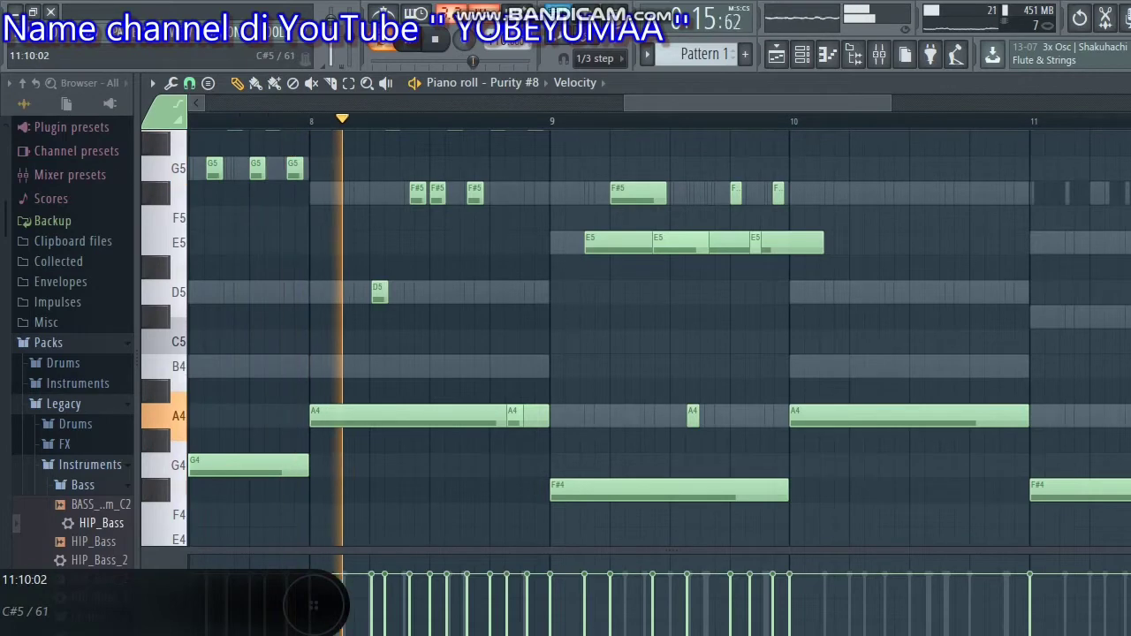
scroll(607, 246, "up", 2)
scroll(607, 246, "down", 2)
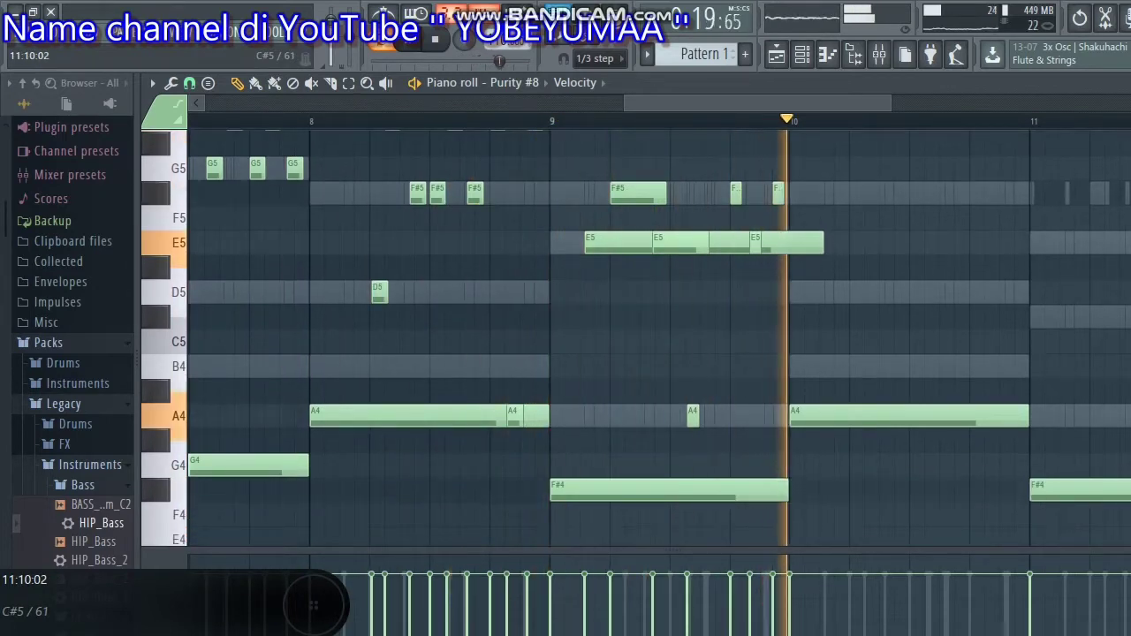
key("space")
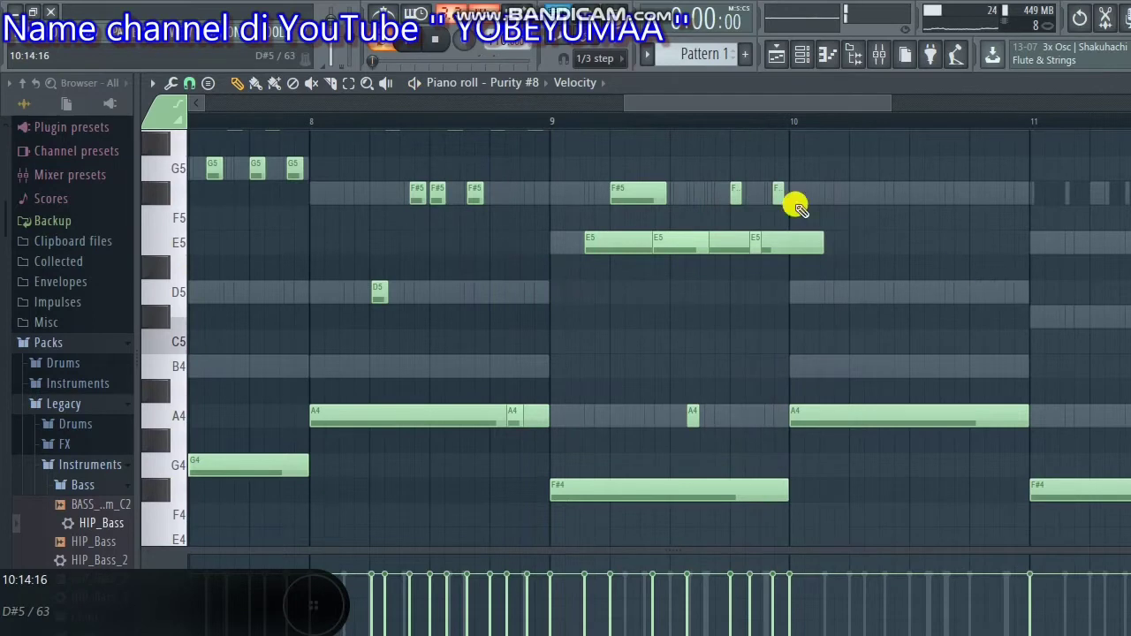
- Play the melody from bar 9 and replace its last F#5 note before bar 10 with a B4
left_click(549, 122)
key("space")
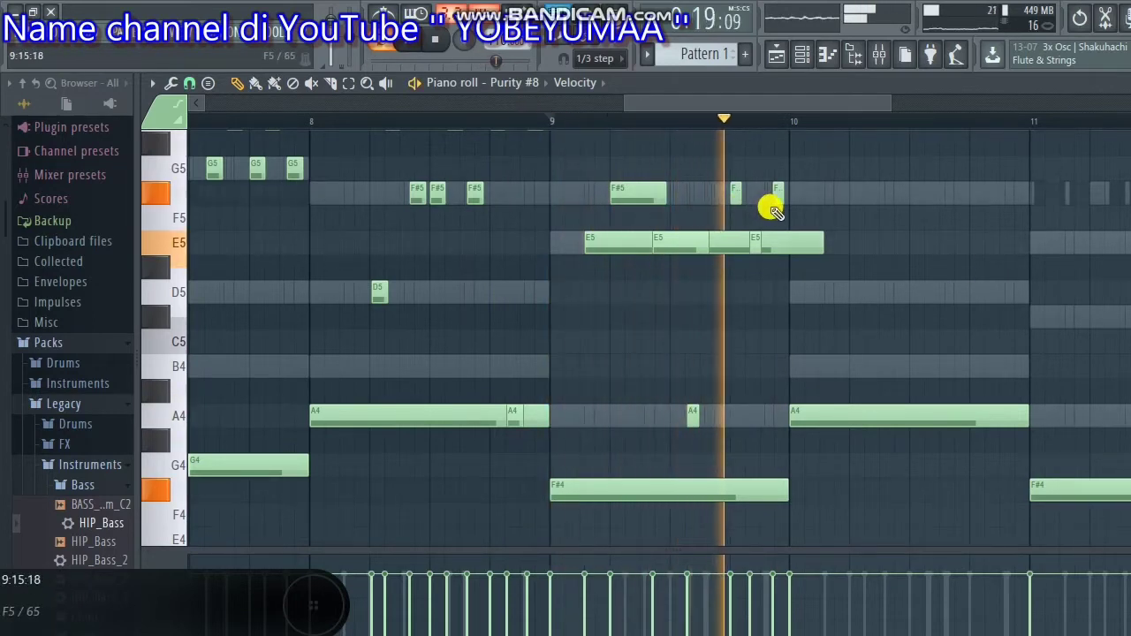
key("space")
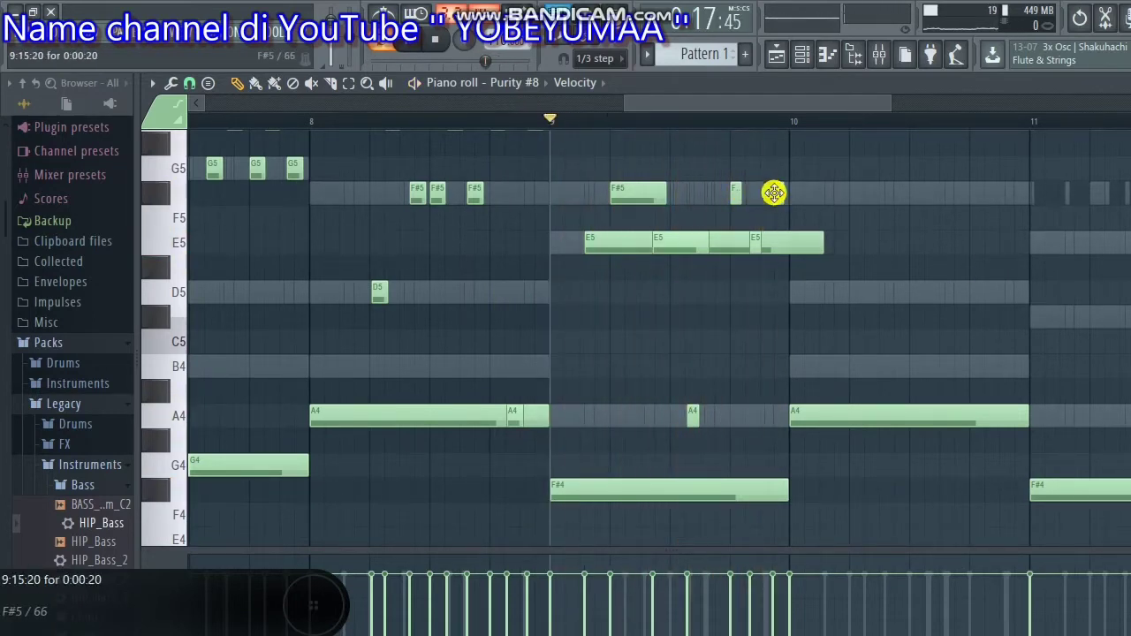
left_click_drag(779, 270, 778, 384)
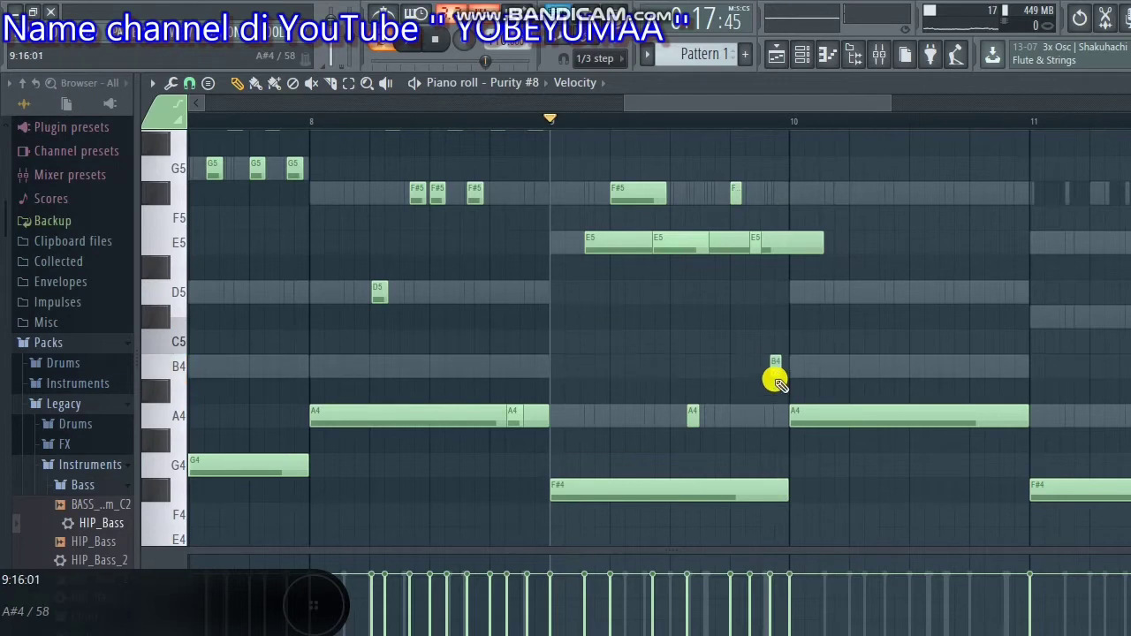
key("space")
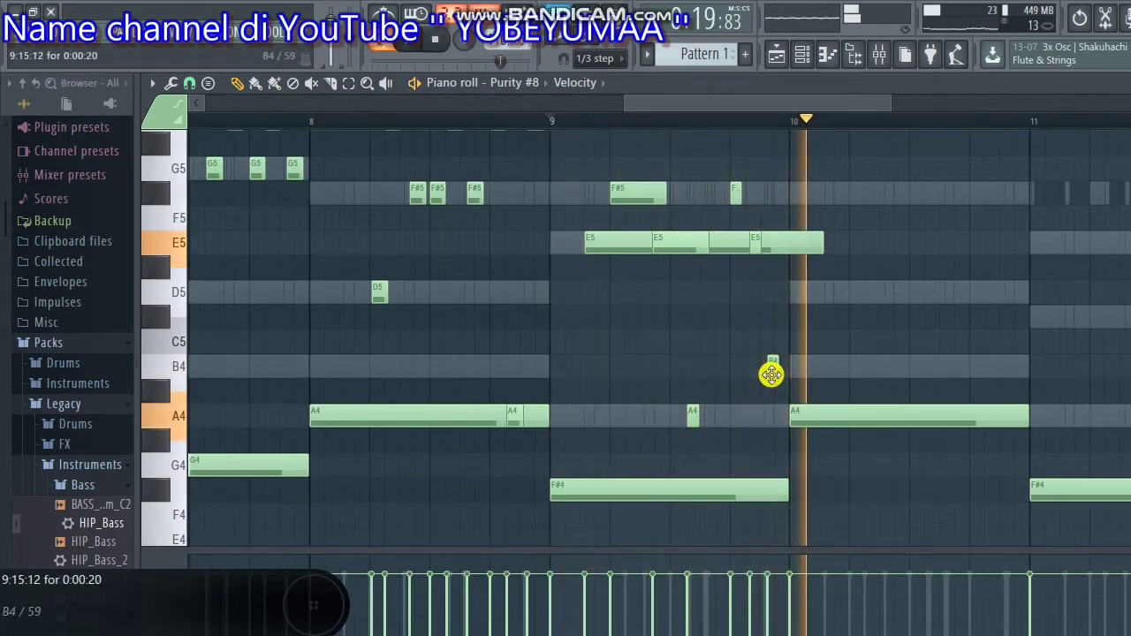
key("space")
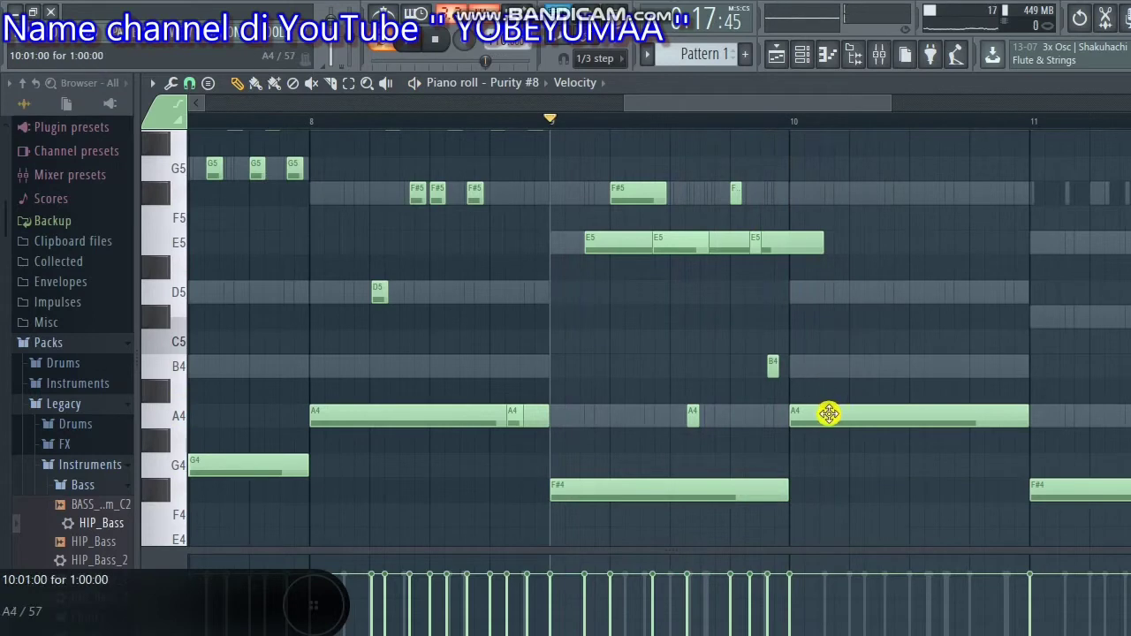
- Raise the bar-long A4 note in bar 10 to D5 and play the melody from bar 9
left_click(829, 413)
left_click_drag(834, 414, 829, 283)
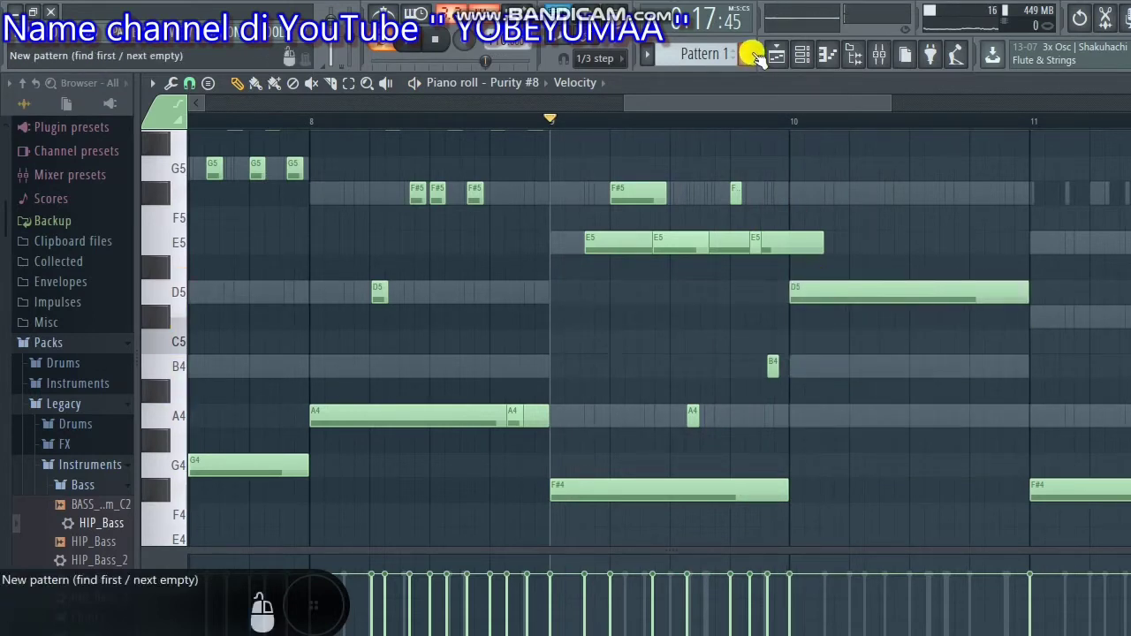
left_click_drag(740, 104, 787, 106)
key("space")
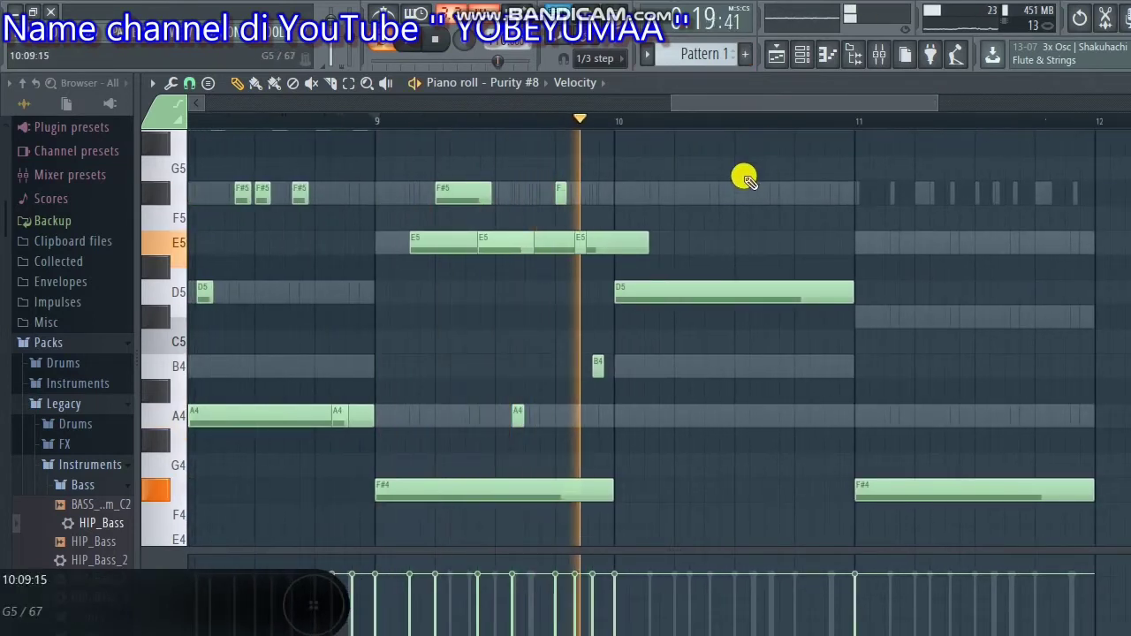
key("space")
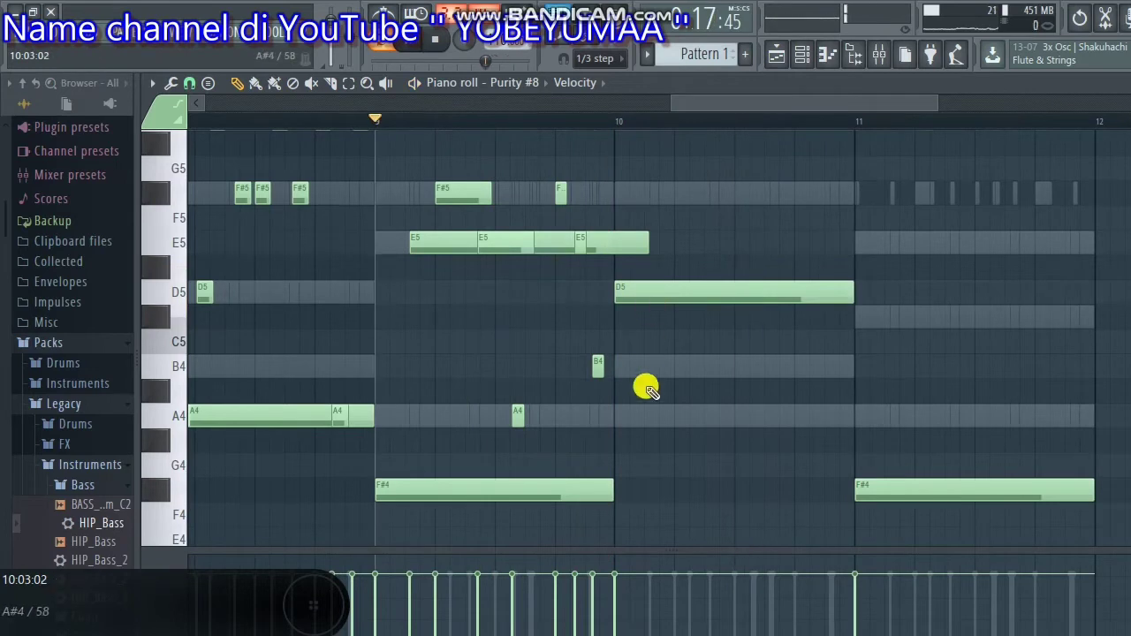
- Add staggered one-bar A4, B4, D5 and A4 notes starting across bar 10
left_click(656, 417)
left_click(668, 419)
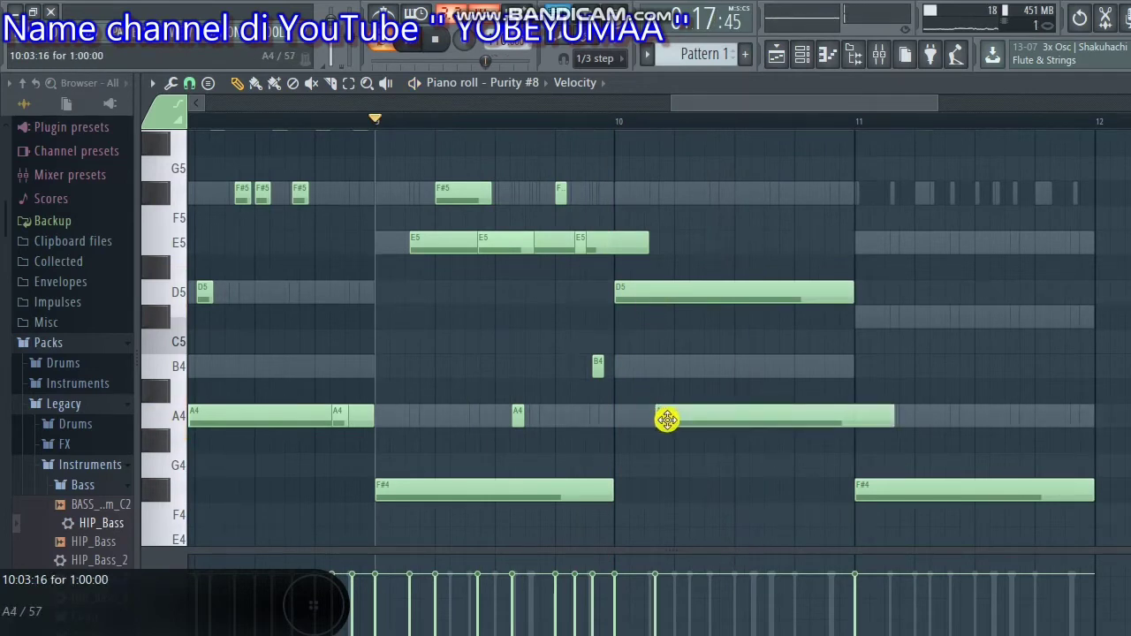
left_click(673, 365)
left_click_drag(714, 318, 722, 281)
left_click_drag(758, 329, 775, 399)
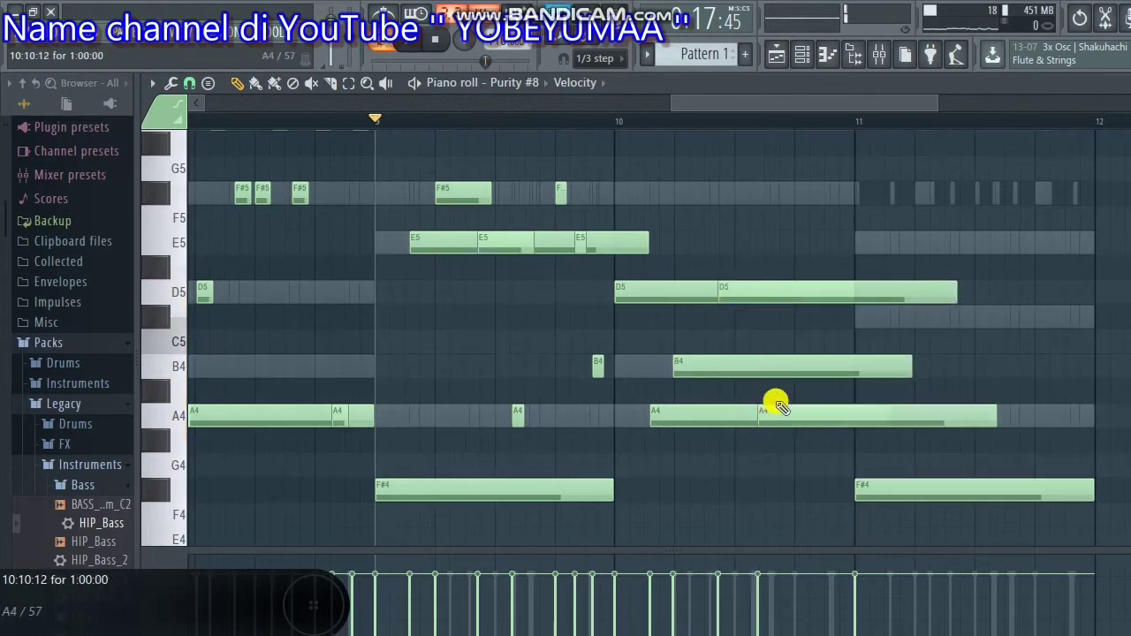
- Try different pitches after the second A4 in bar 10, settling on a B4 followed by a D5
left_click(783, 366)
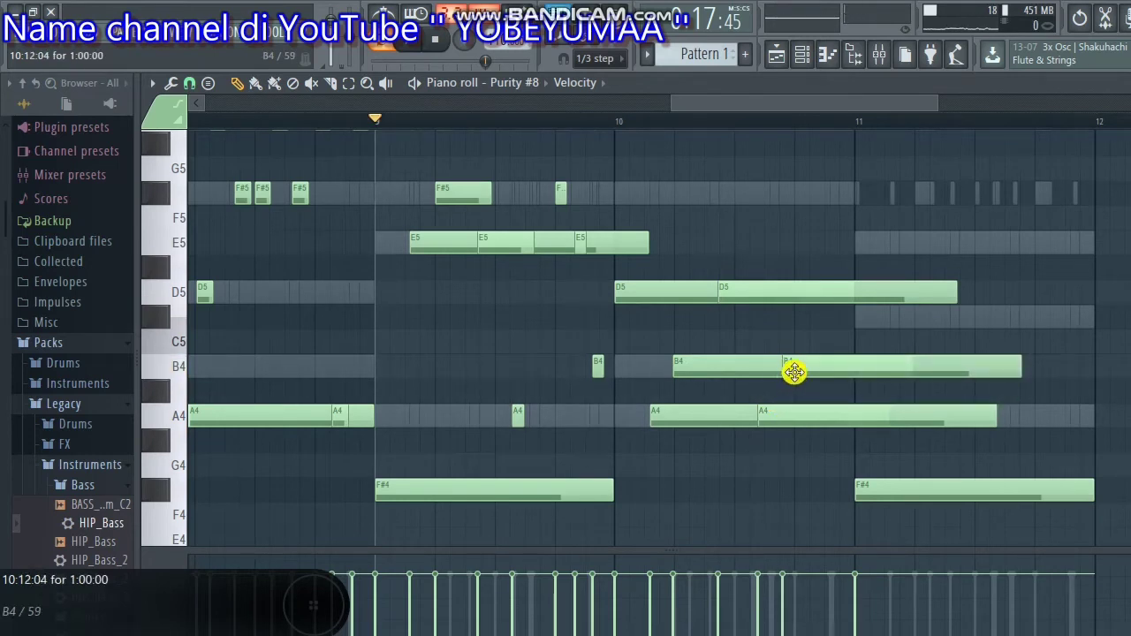
left_click(768, 422)
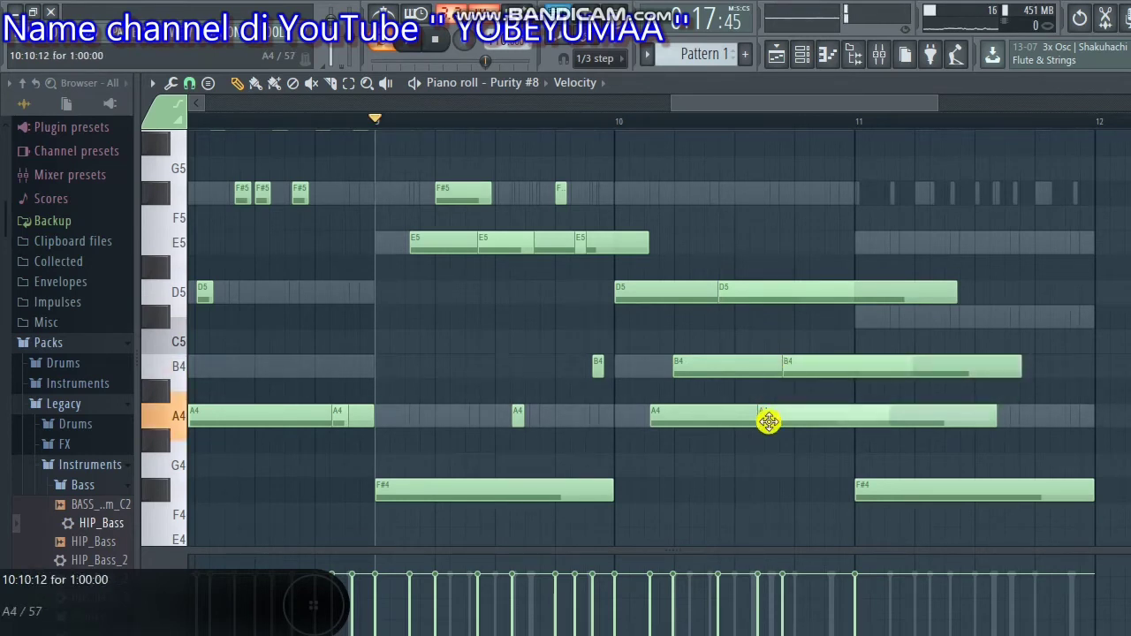
left_click_drag(789, 365, 796, 427)
left_click(812, 423)
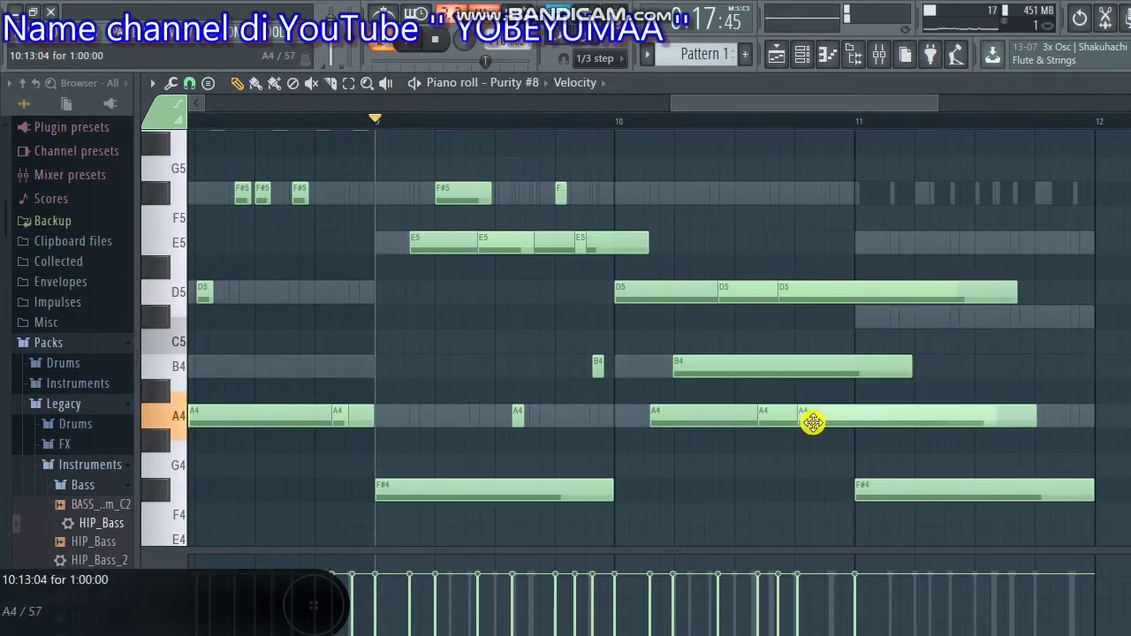
left_click_drag(811, 417, 805, 356)
left_click(805, 356)
left_click_drag(815, 299, 810, 278)
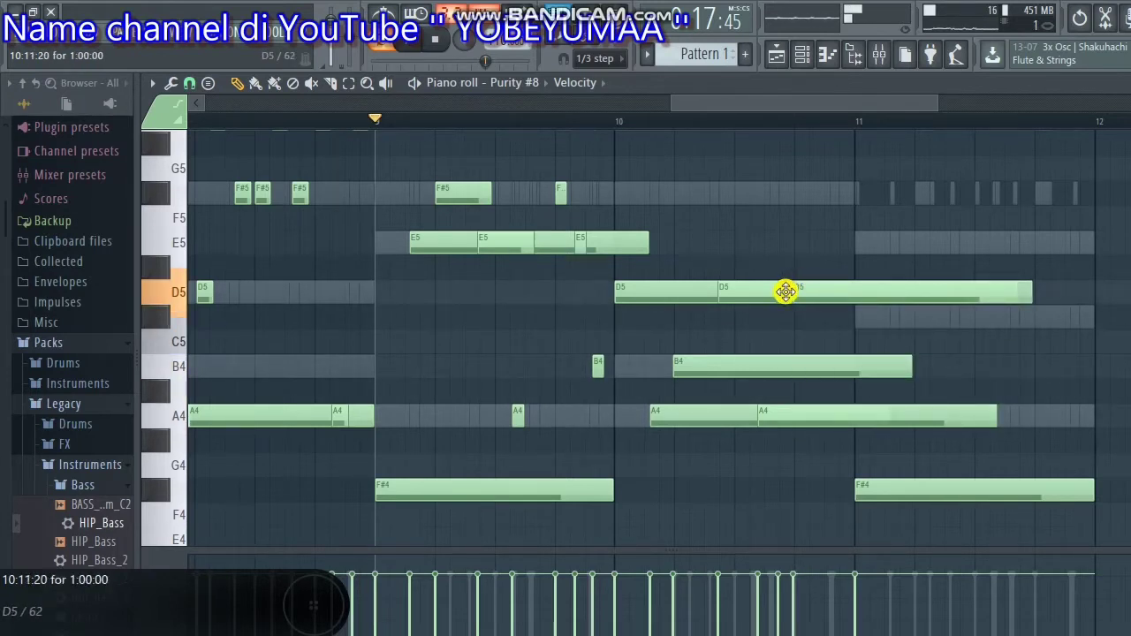
left_click_drag(781, 321, 775, 413)
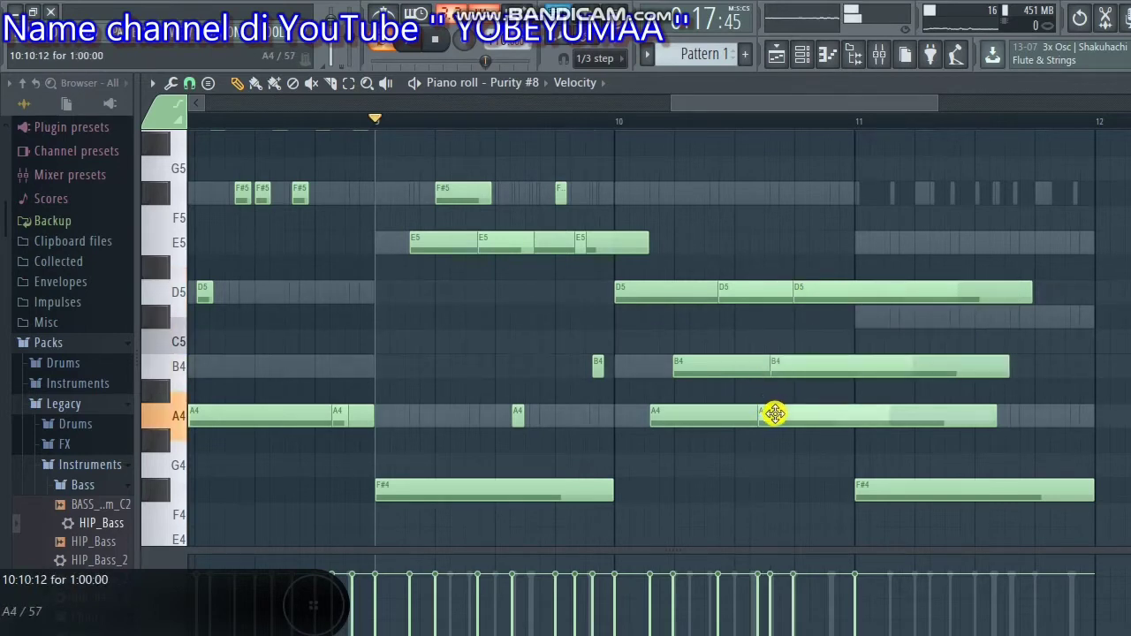
- Shorten the added D5 and B4 notes in bar 10, add a short B4 and D5 at its end, and start playback
left_click_drag(1030, 292, 853, 293)
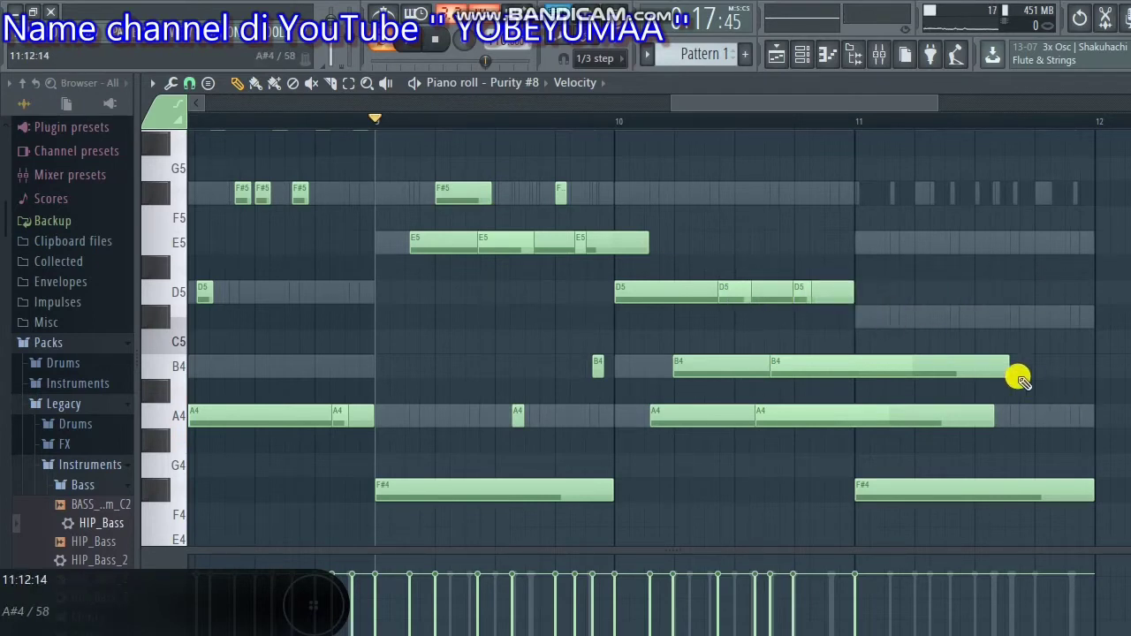
left_click_drag(1010, 370, 831, 293)
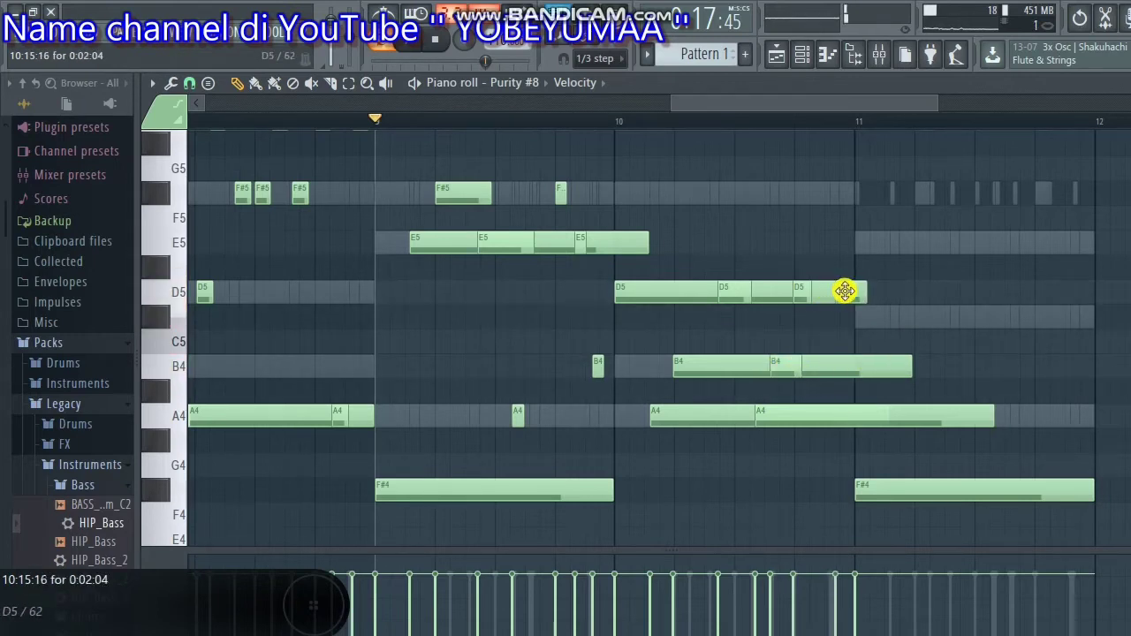
left_click(817, 366)
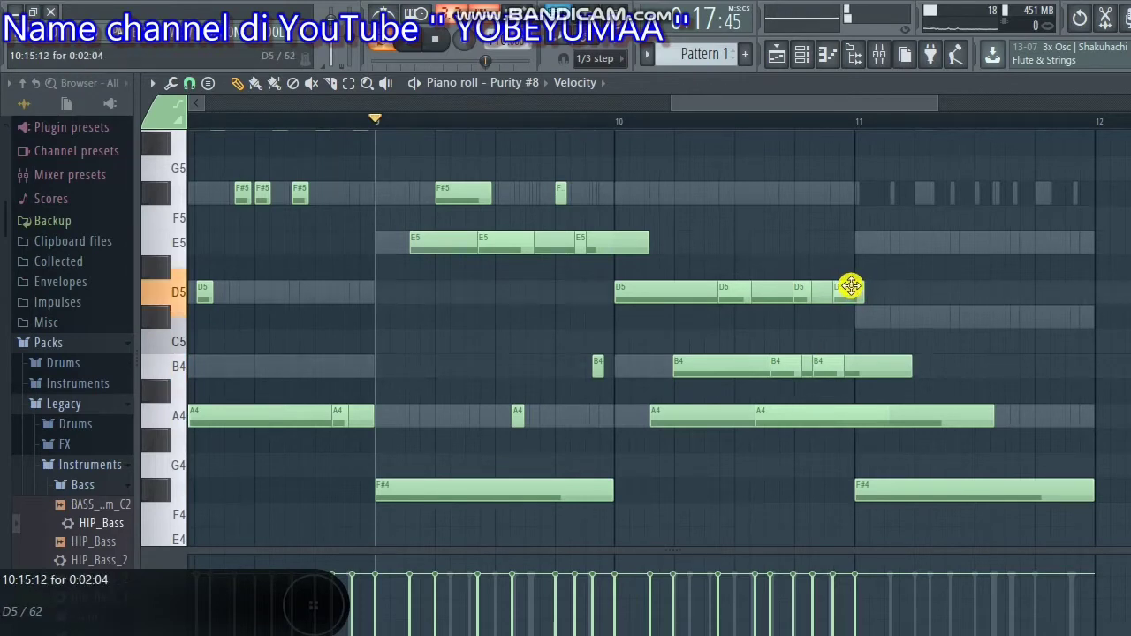
left_click_drag(904, 365, 850, 366)
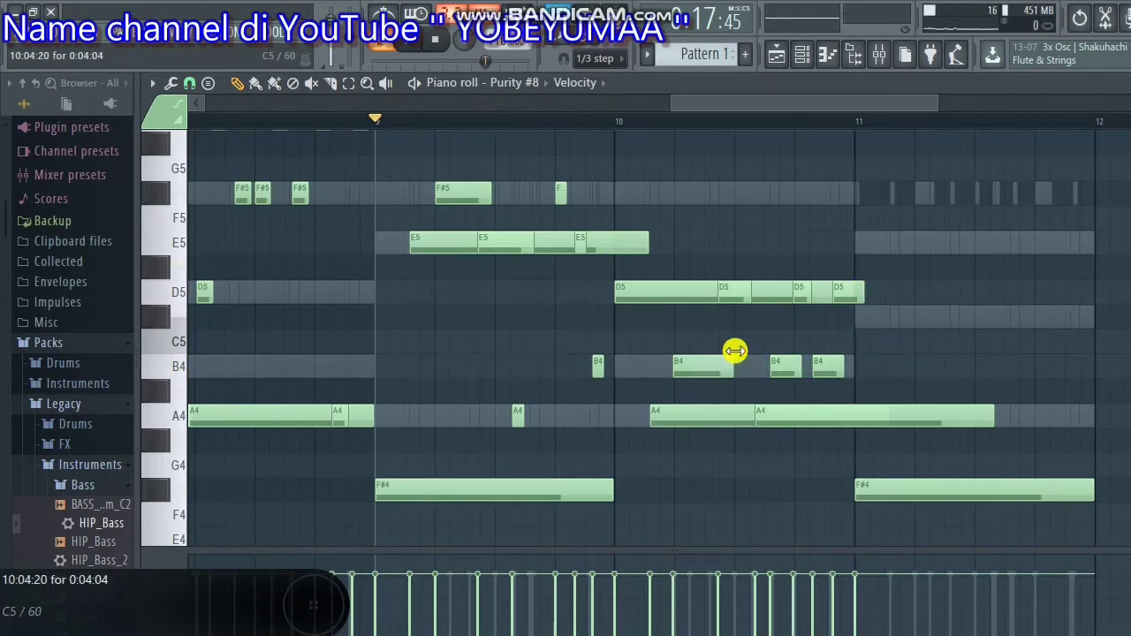
left_click_drag(745, 354, 737, 356)
key("space")
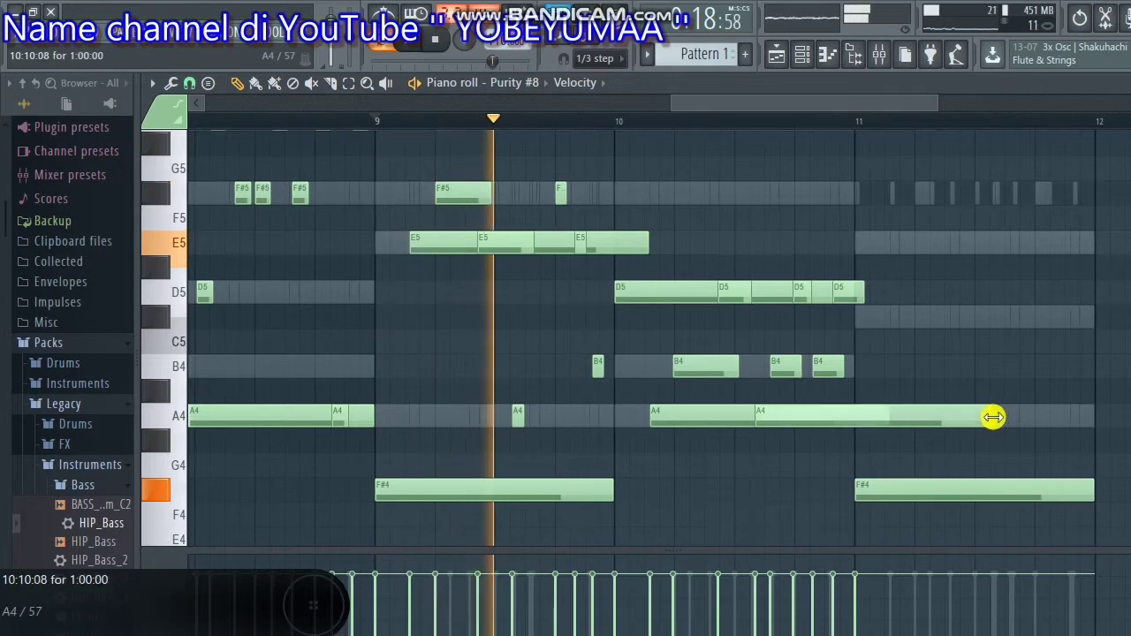
- Shorten the last A4 note of bar 10 to end at bar 11, and add three staggered one-bar A4 notes in bar 11
left_click_drag(990, 417, 843, 424)
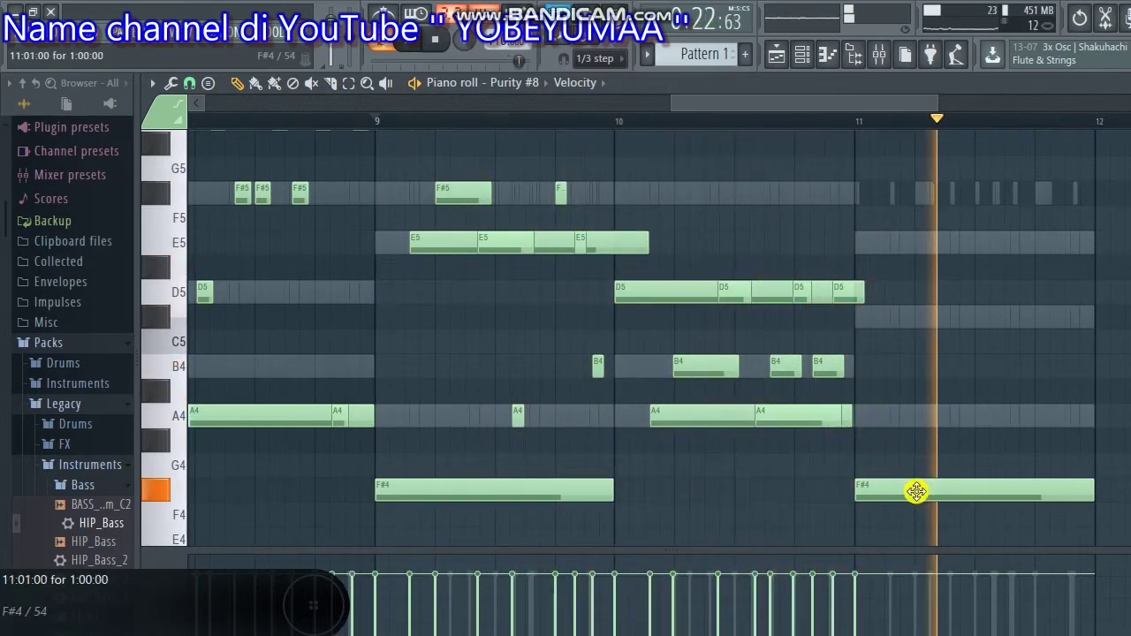
key("space")
left_click_drag(897, 496, 942, 399)
key("space")
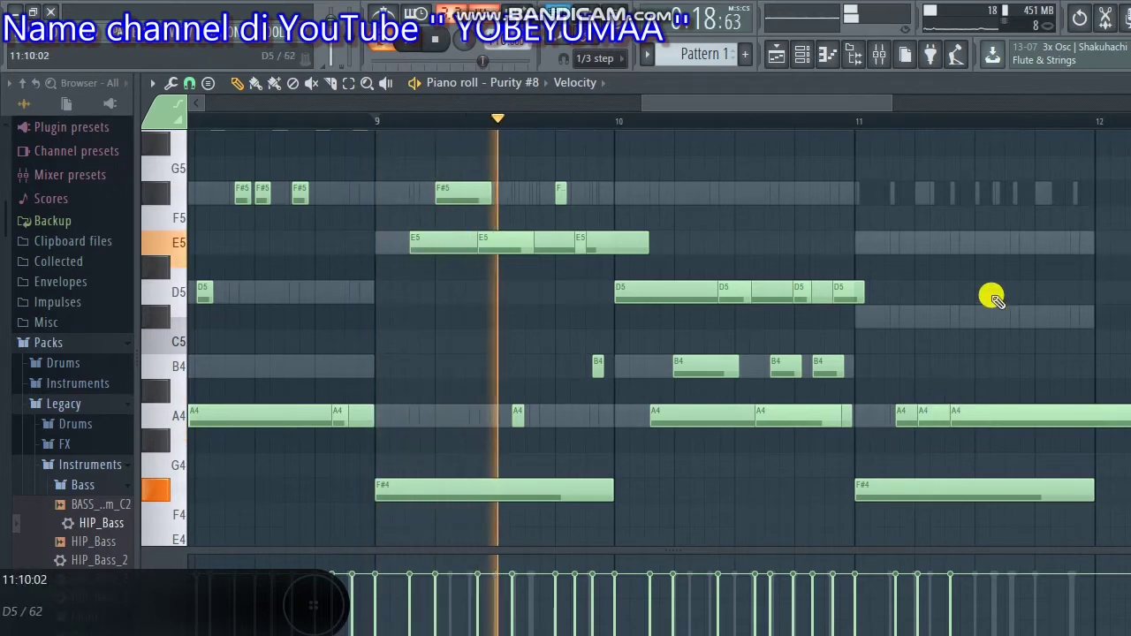
- Shorten the first two added A4 notes in bar 11, leaving the third one long, and stop playback
left_click_drag(817, 110, 869, 113)
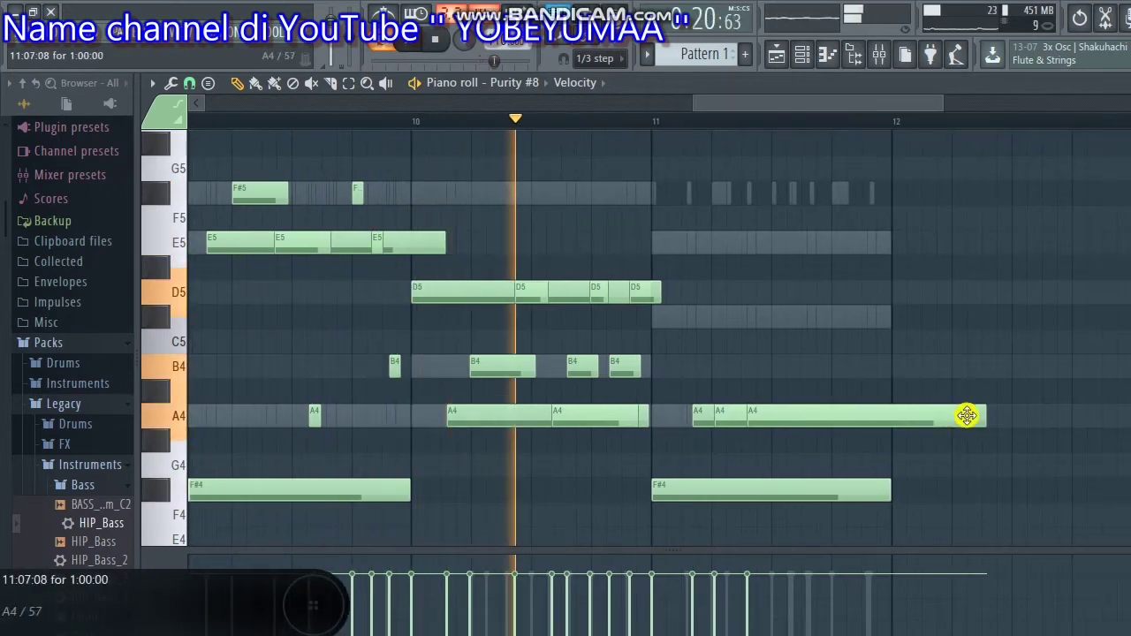
left_click_drag(984, 421, 953, 421)
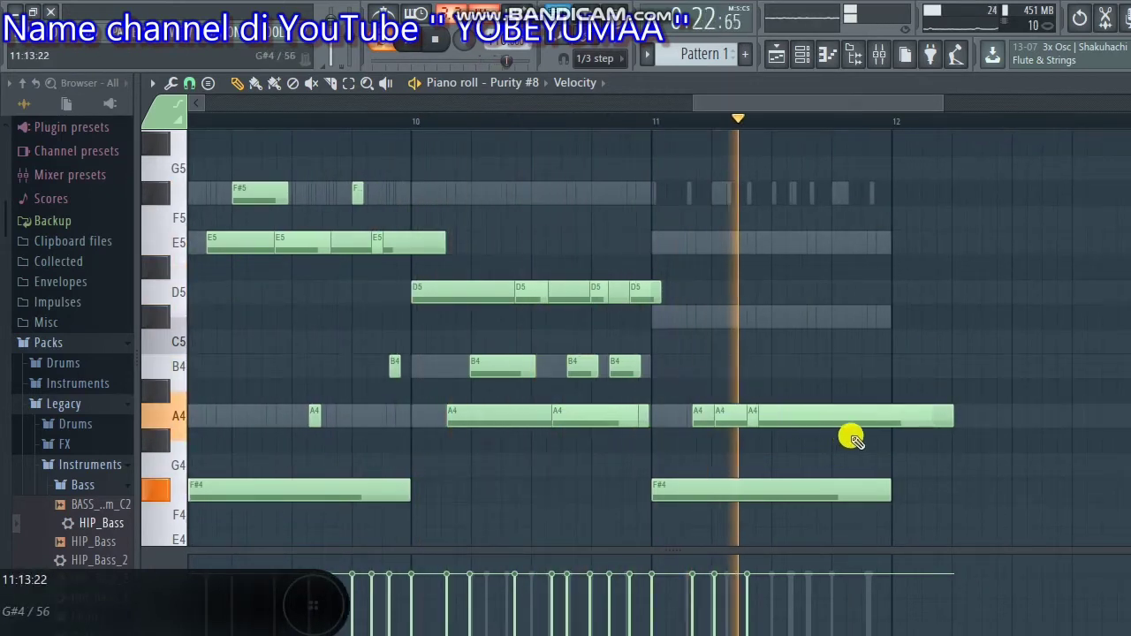
left_click_drag(949, 419, 931, 421)
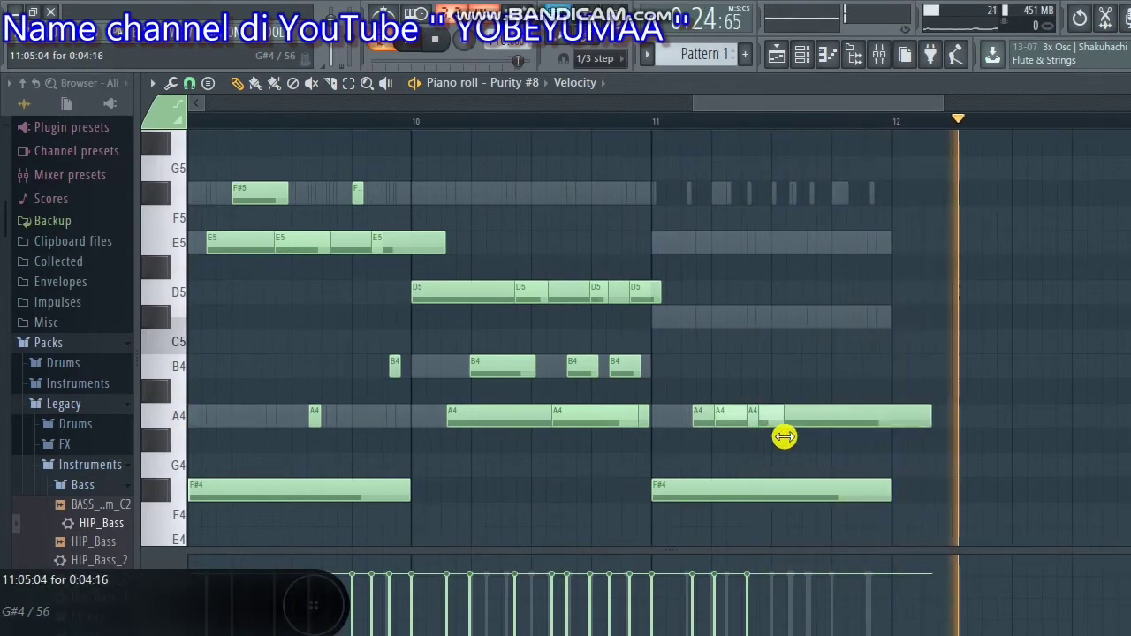
key("space")
- Add short C#5, C#5, F#5, E5 and C#5 notes in the second half of bar 11 and trim the long A4 to end at bar 12
left_click_drag(801, 367, 770, 320)
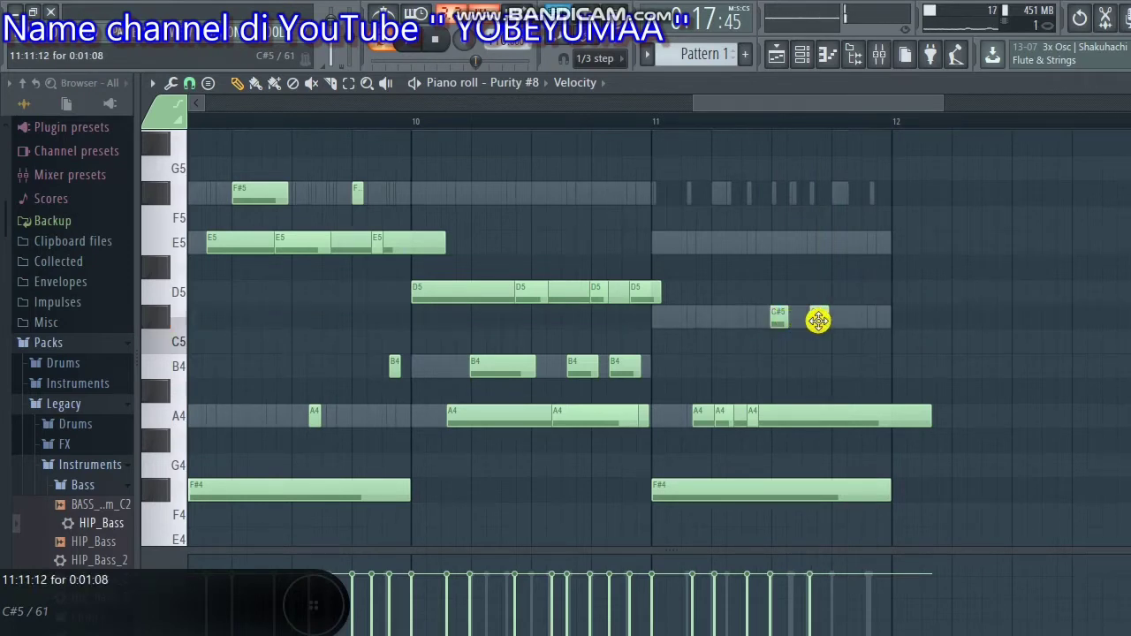
left_click(828, 235)
left_click_drag(828, 229, 834, 174)
left_click(854, 245)
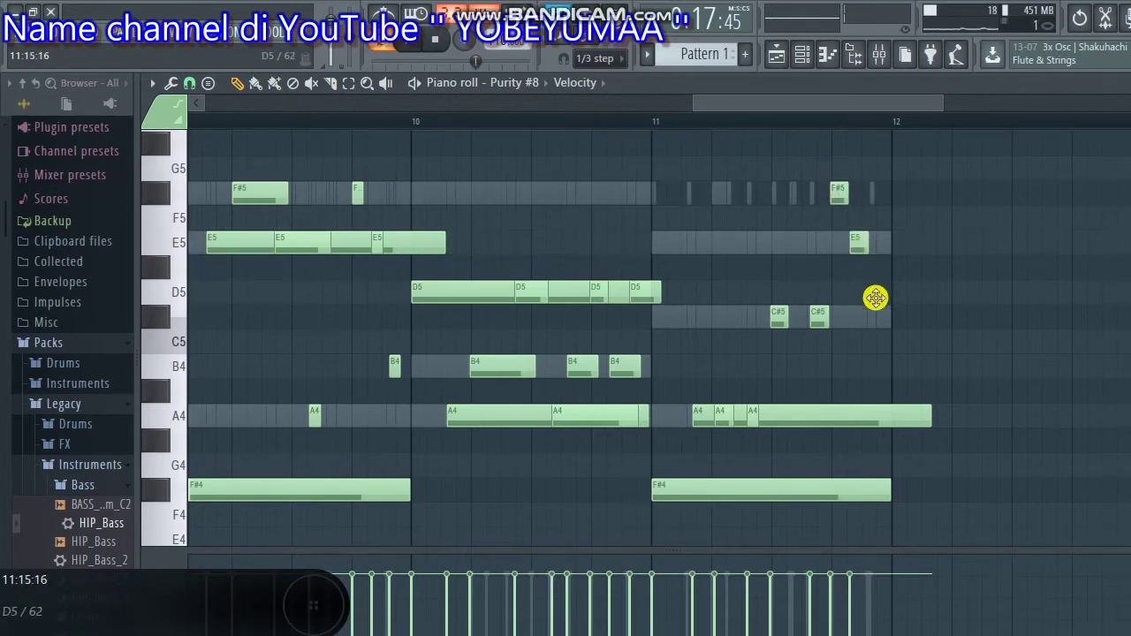
left_click(872, 235)
left_click_drag(872, 233, 879, 335)
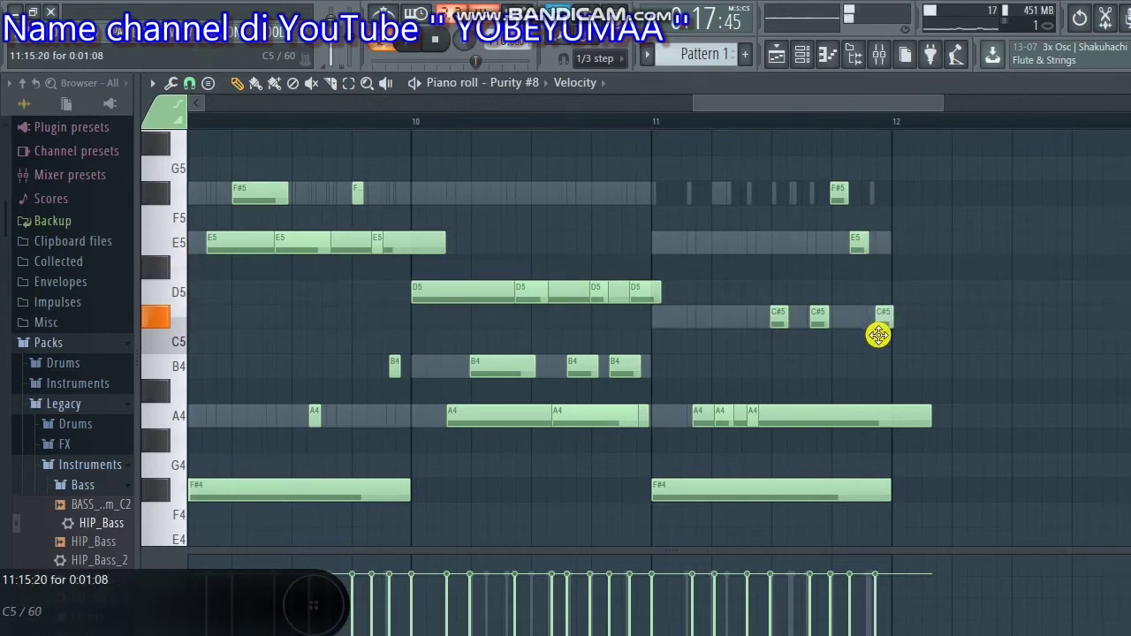
key("space")
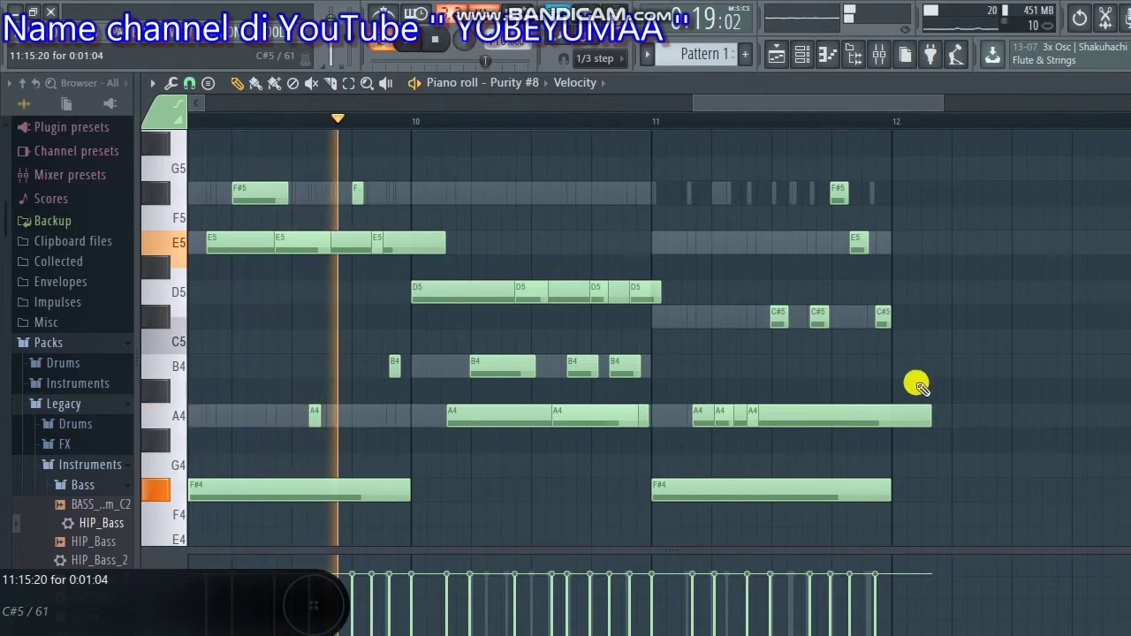
left_click_drag(931, 424, 889, 421)
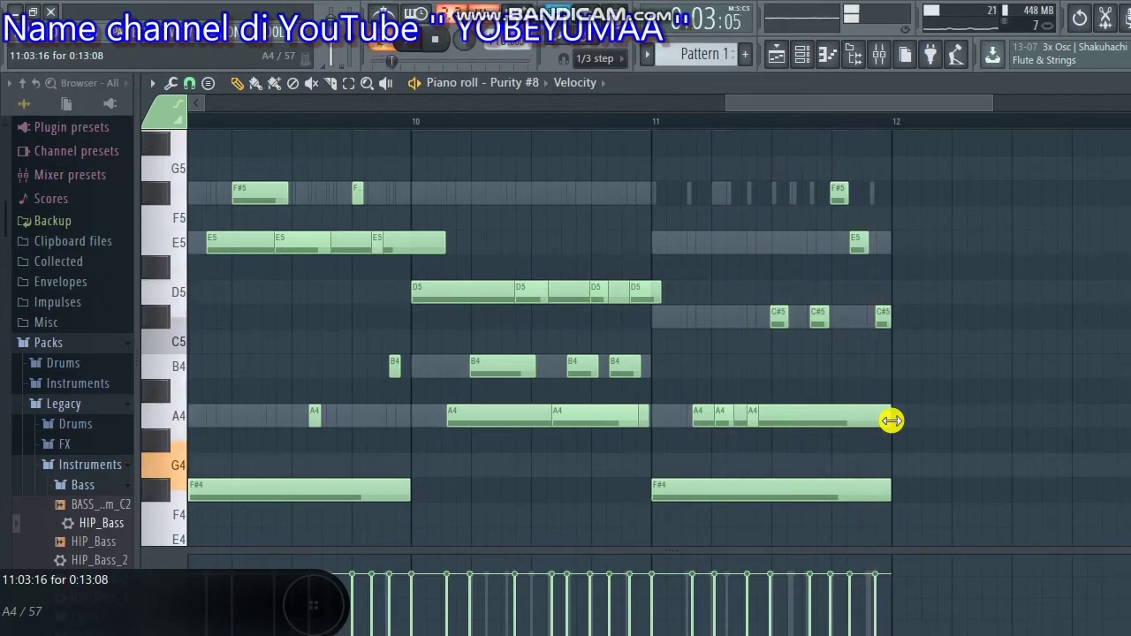
- Switch to Pattern 2 and open the MT-PowerDrumKit channel's notes in the piano roll
left_click(808, 56)
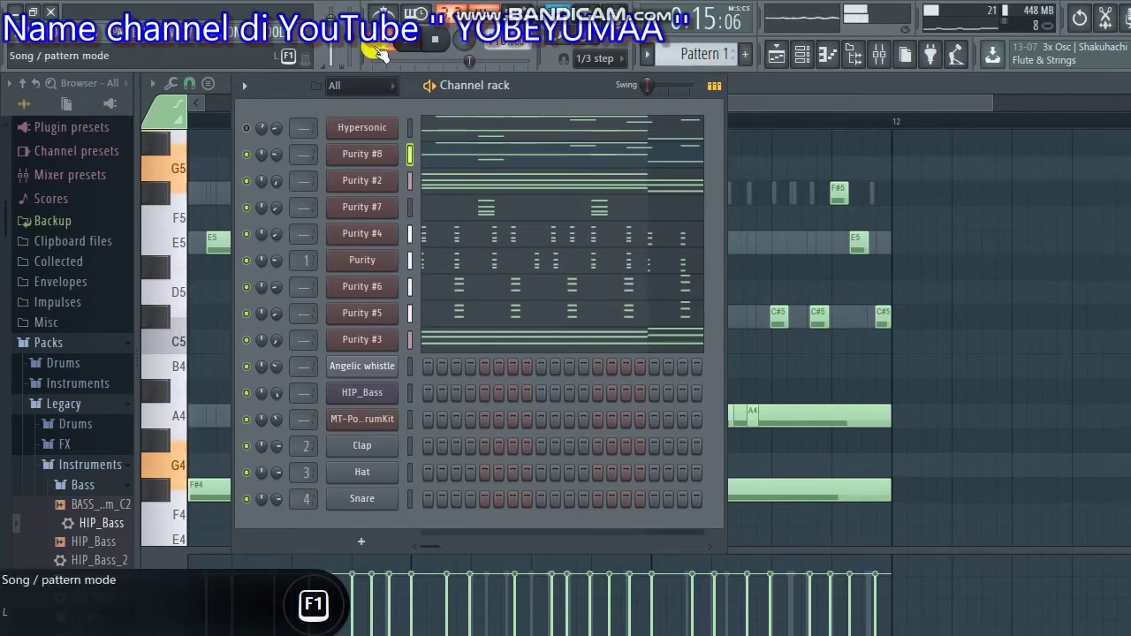
left_click(712, 57)
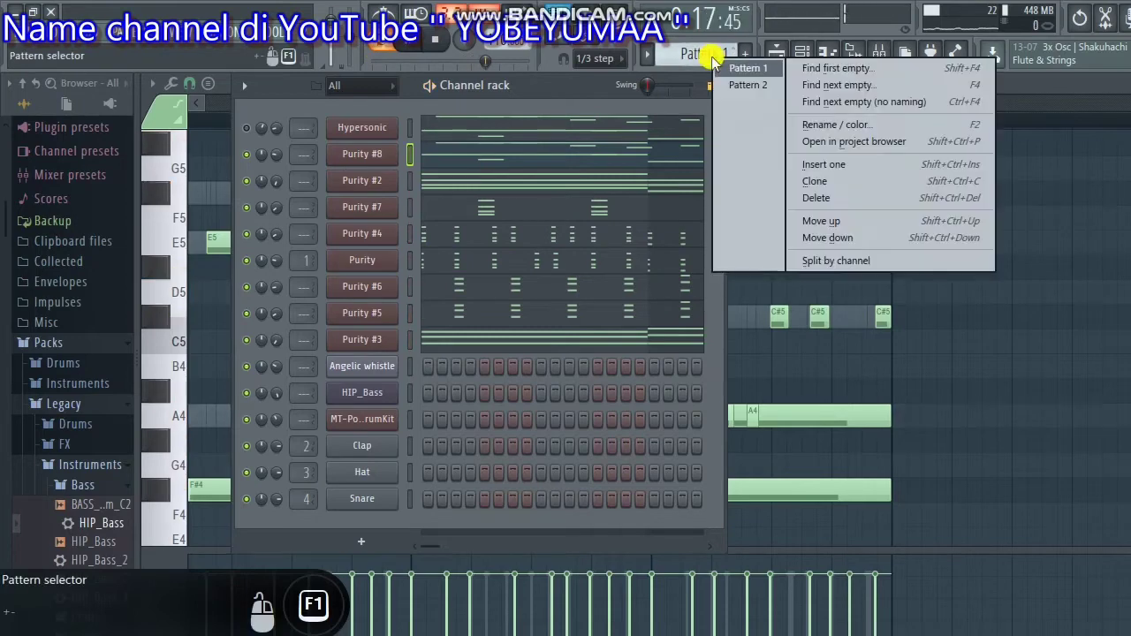
left_click(745, 85)
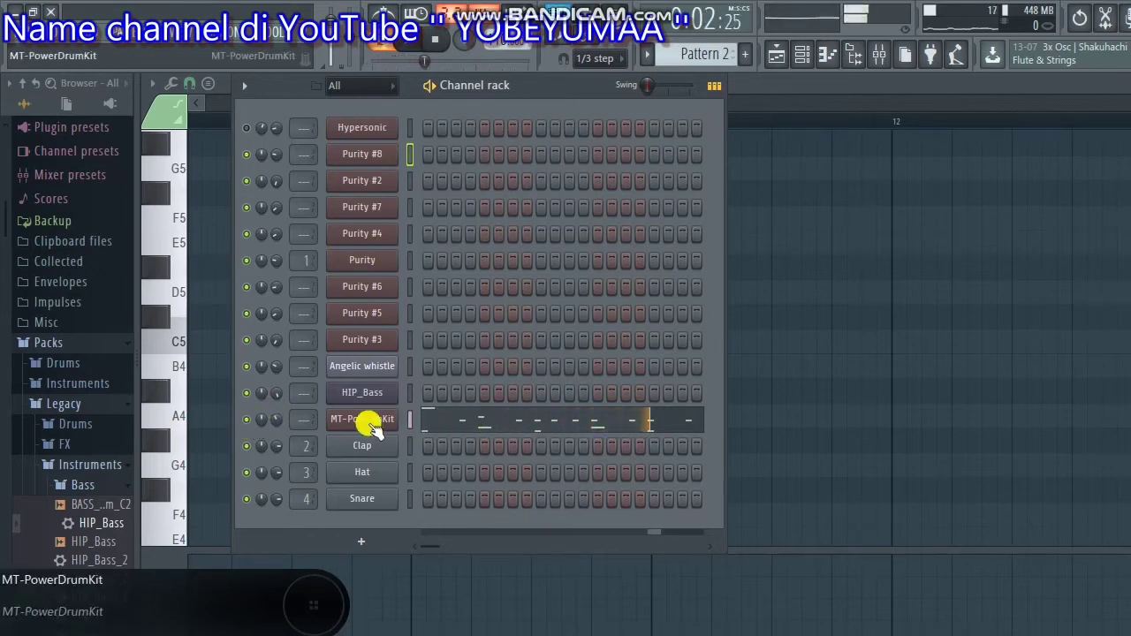
left_click(454, 424)
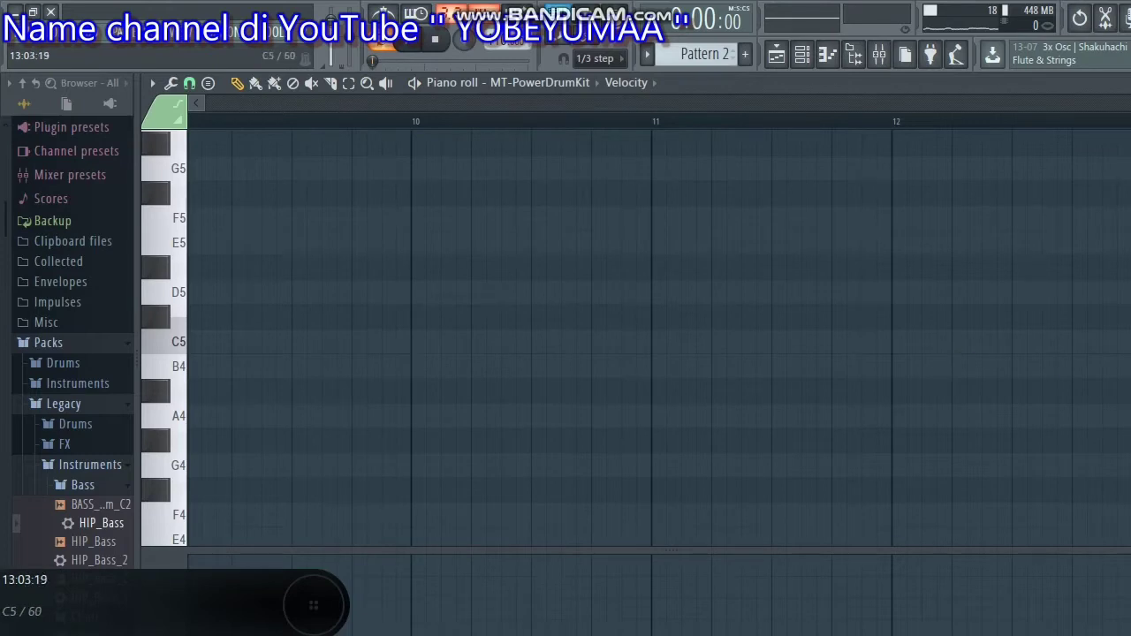
- Examine the MT-PowerDrumKit drum notes in bars 1 to 3 of Pattern 2 while playing them back
scroll(495, 336, "down", 10)
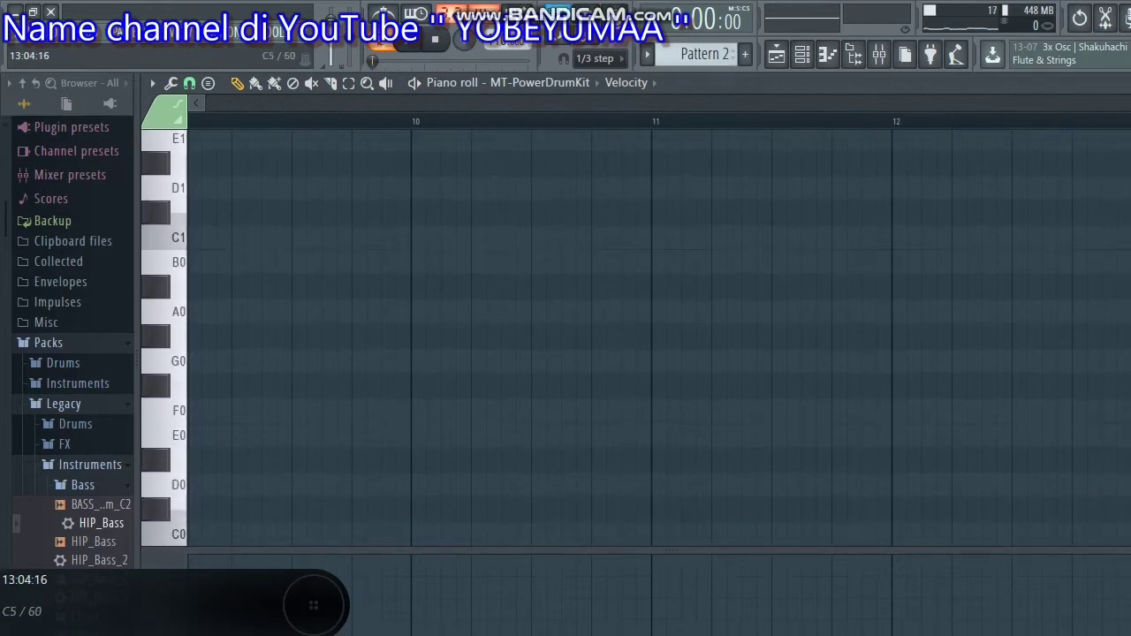
scroll(495, 336, "up", 18)
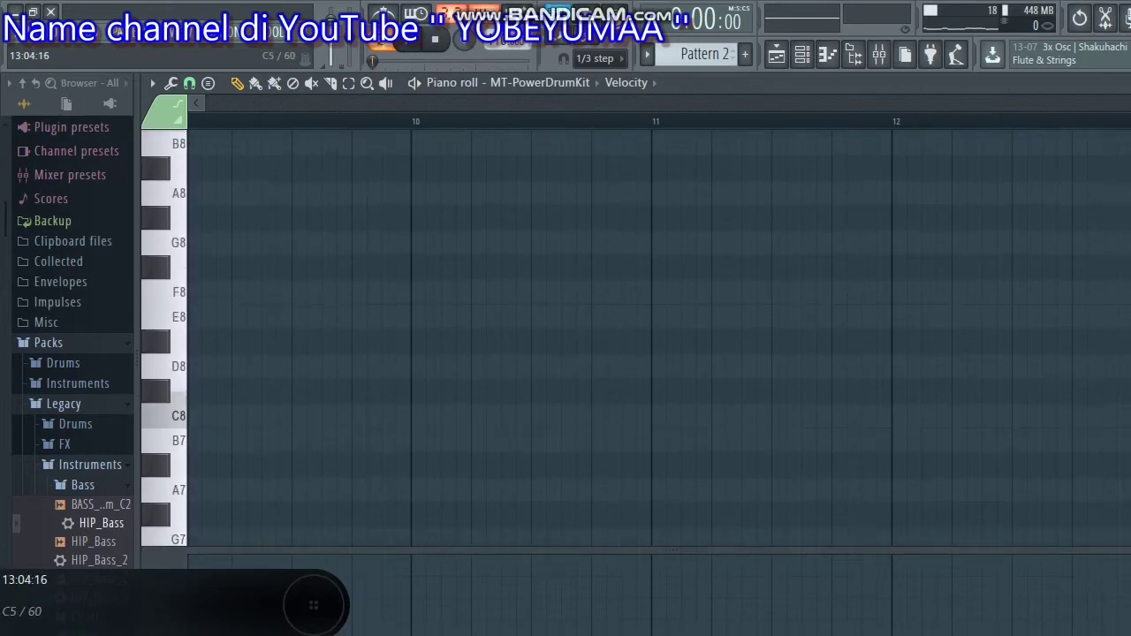
scroll(495, 336, "down", 5)
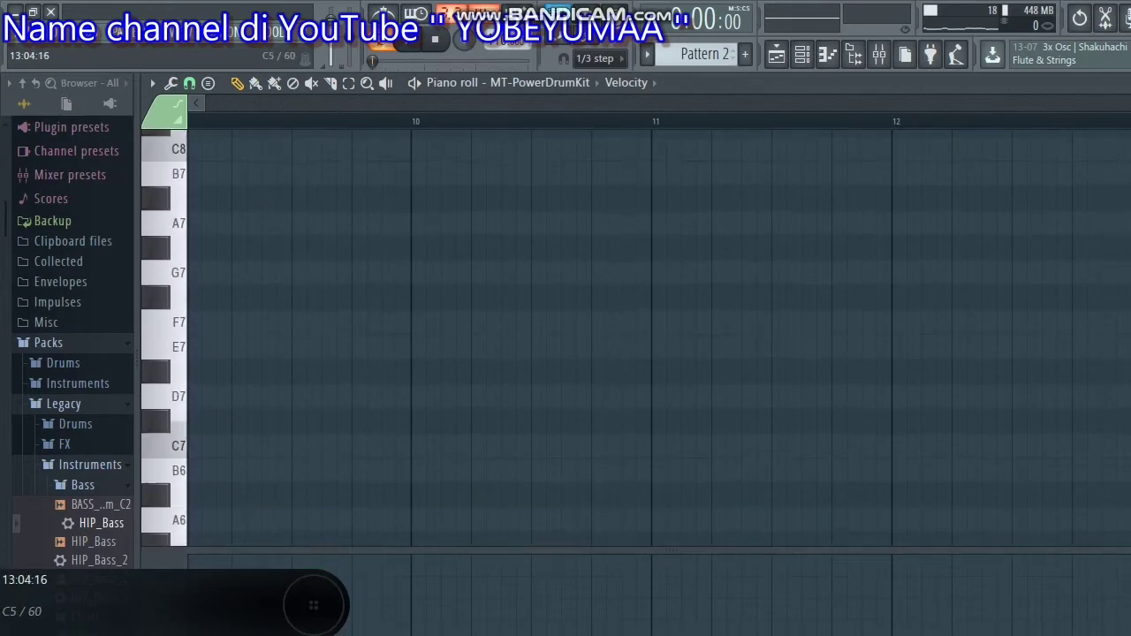
left_click(1022, 106)
left_click_drag(1071, 109, 48, 144)
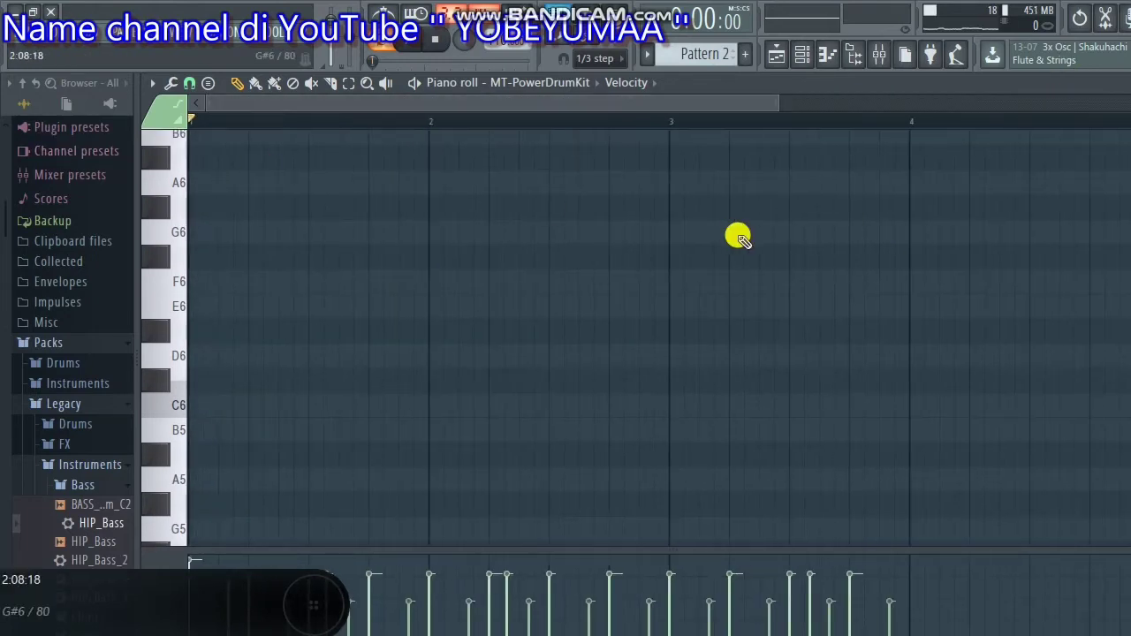
scroll(495, 336, "down", 8)
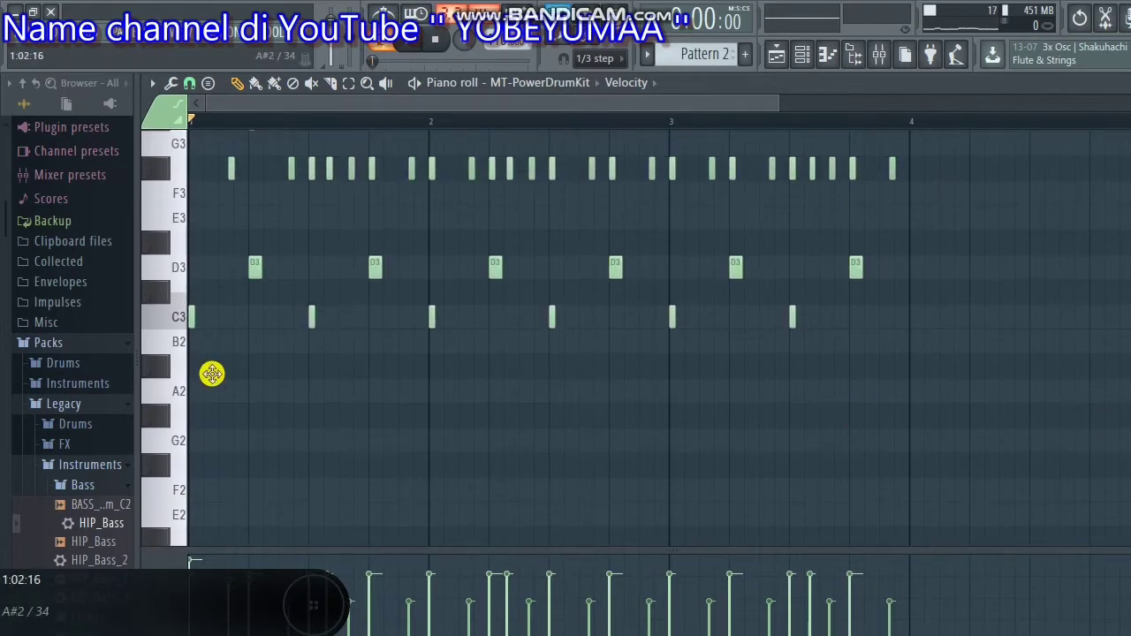
mouse_move(212, 374)
left_mouse_down()
mouse_move(235, 372)
mouse_move(197, 412)
mouse_move(202, 379)
mouse_move(208, 436)
mouse_move(207, 362)
mouse_move(222, 318)
mouse_move(200, 134)
mouse_move(200, 188)
left_mouse_up()
left_click_drag(201, 143, 350, 174)
right_click(352, 174)
key("space")
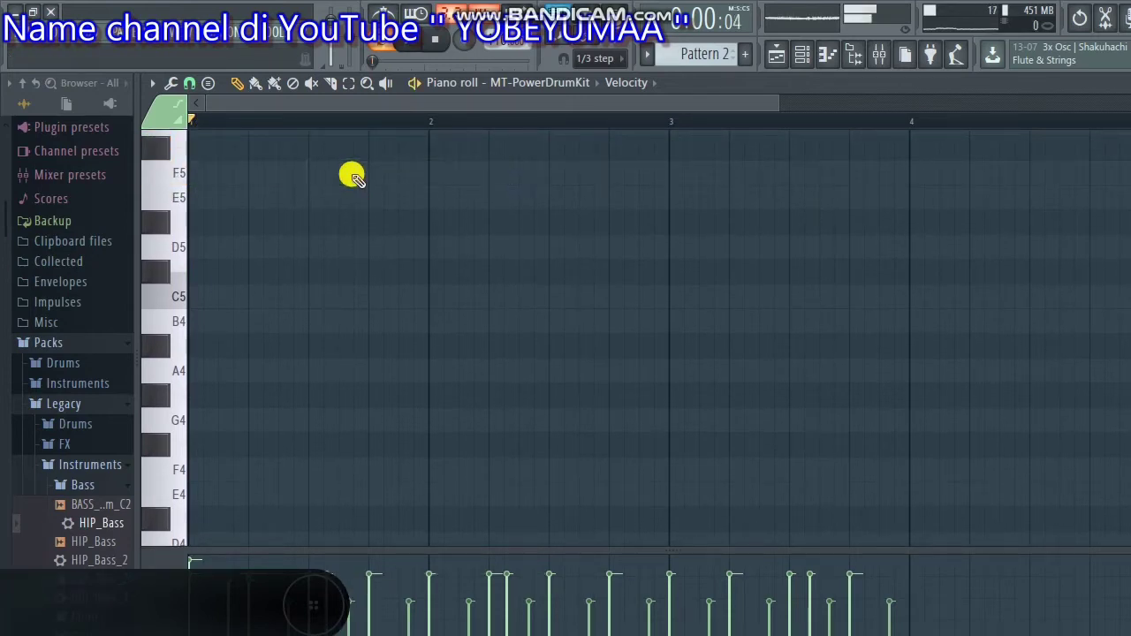
scroll(660, 339, "down", 1)
scroll(631, 338, "down", 5)
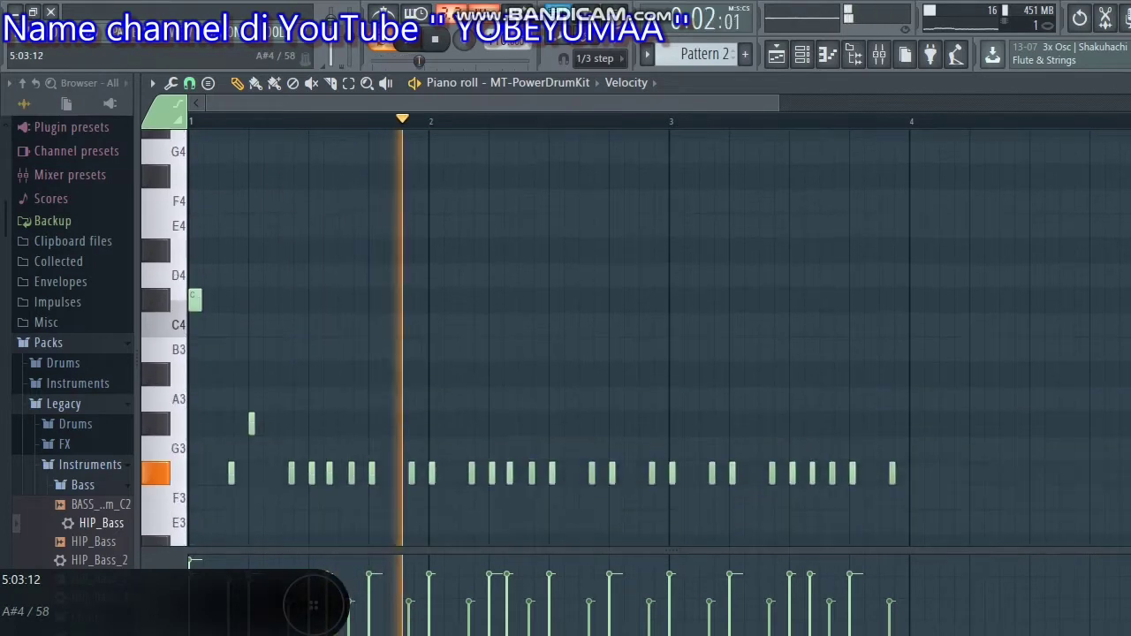
key("space")
scroll(520, 336, "up", 1)
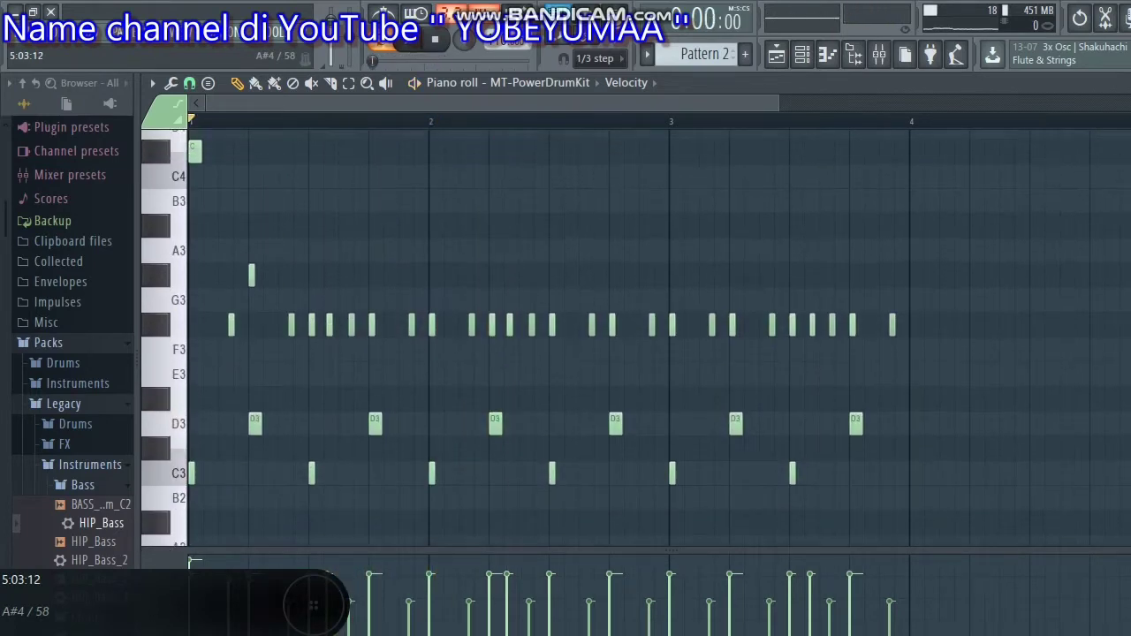
key("space")
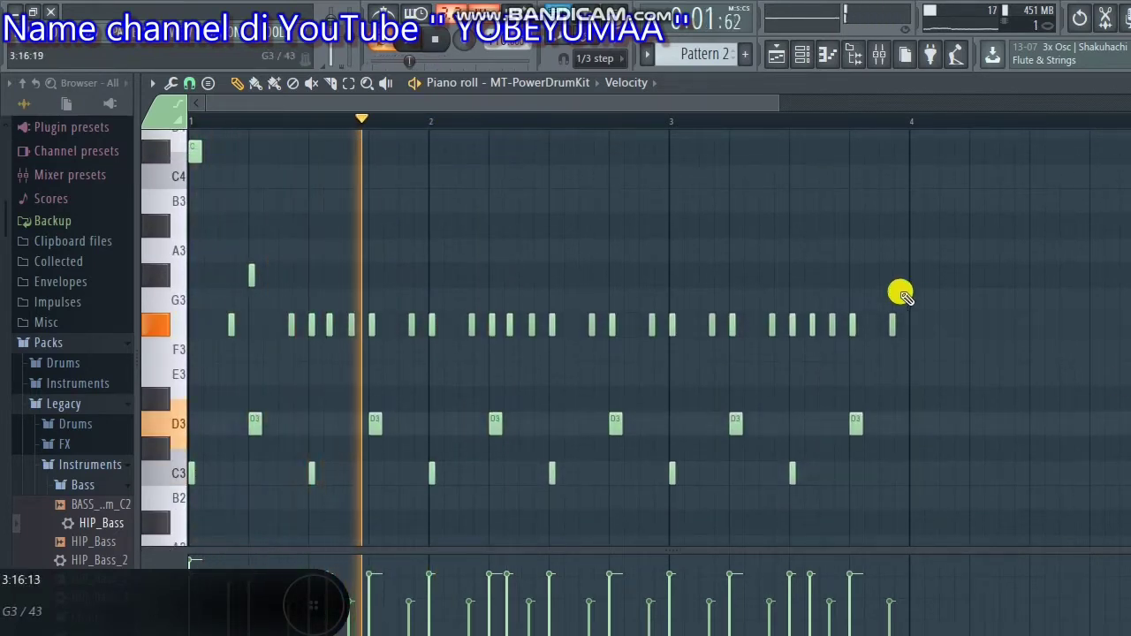
left_click_drag(786, 106, 878, 121)
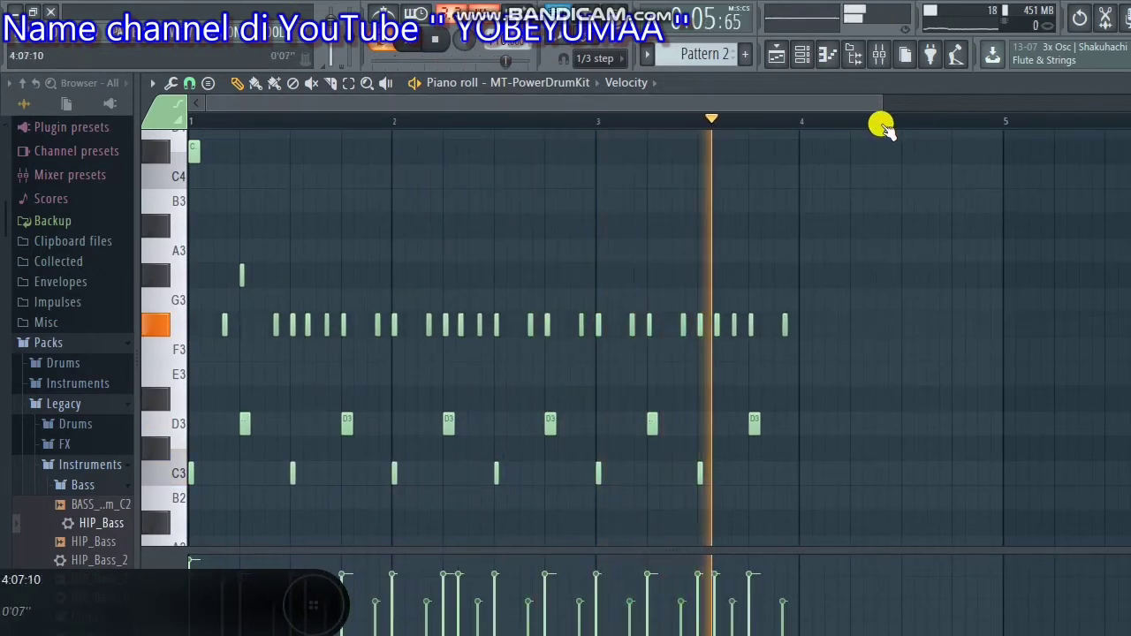
- Switch back to Pattern 1 and show the playlist arrangement of Pattern 1 and Pattern 2 without the channel rack
left_click(804, 58)
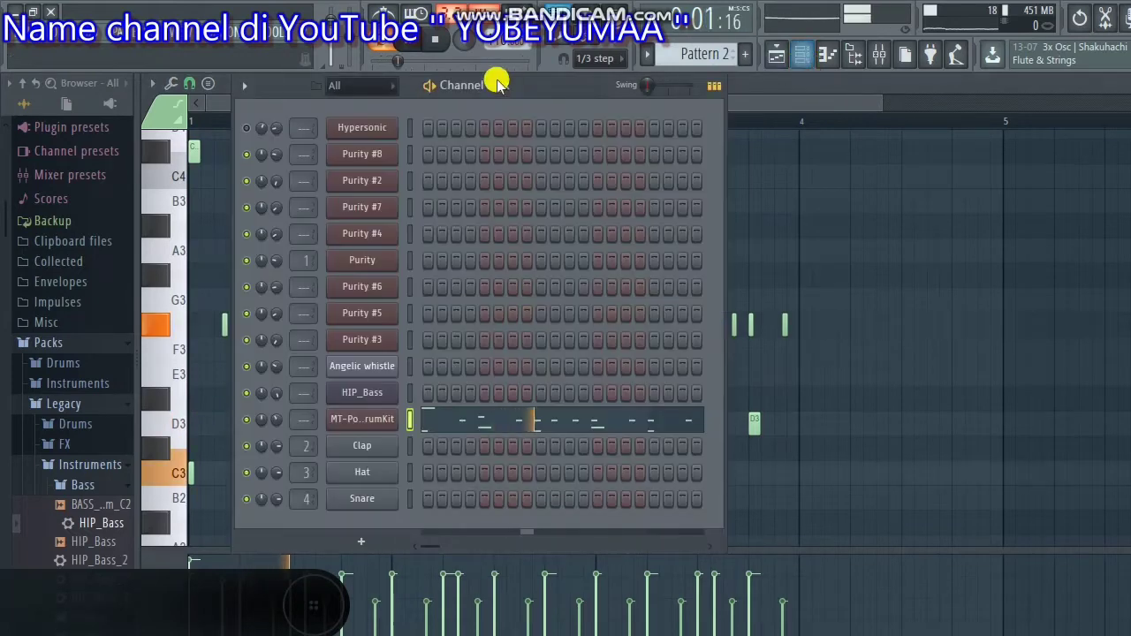
key("space")
left_click_drag(722, 58, 721, 48)
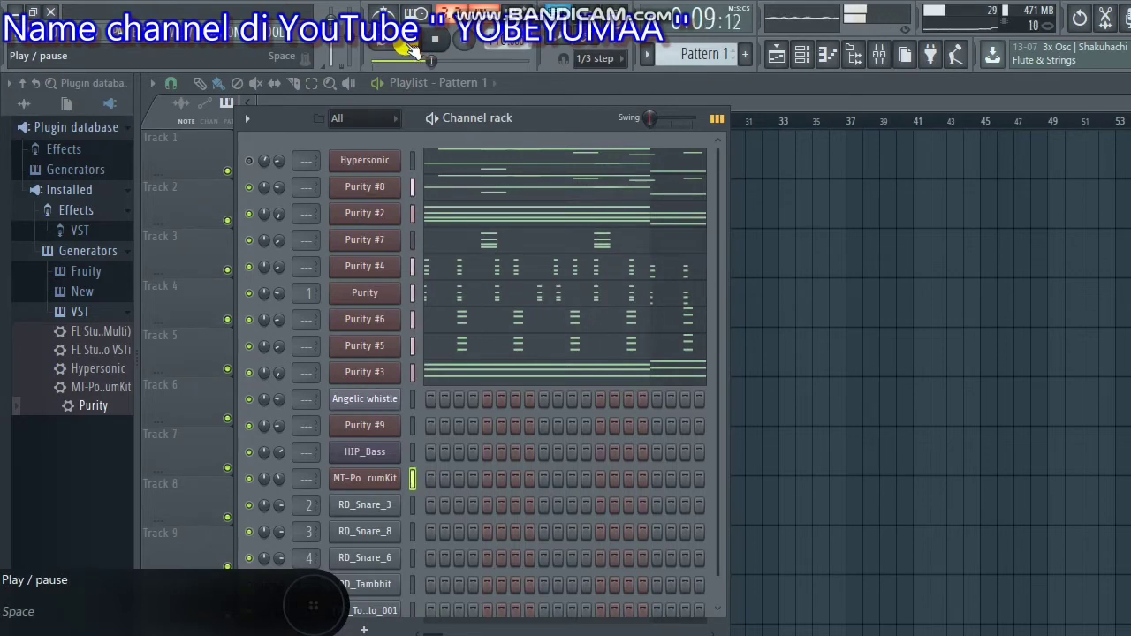
left_click(776, 55)
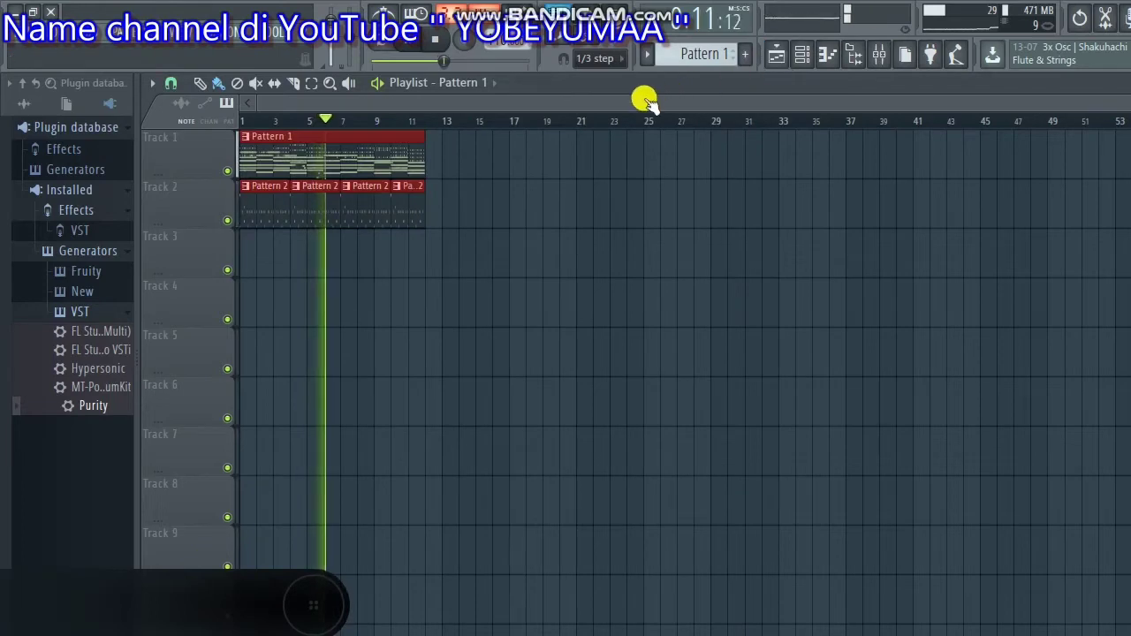
left_click(462, 192)
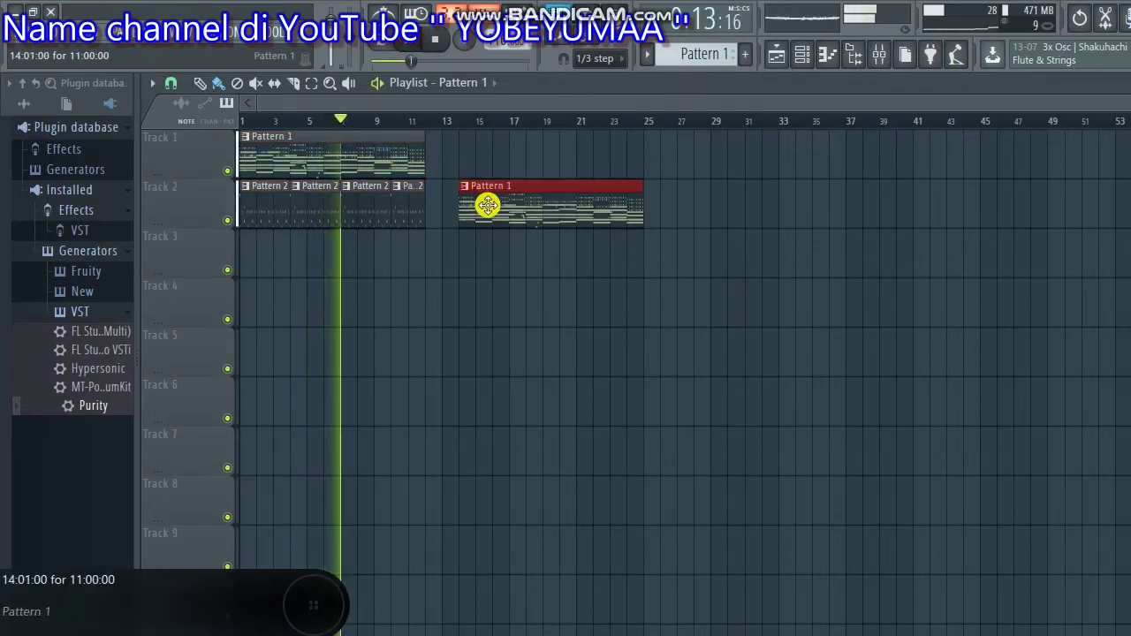
right_click(488, 205)
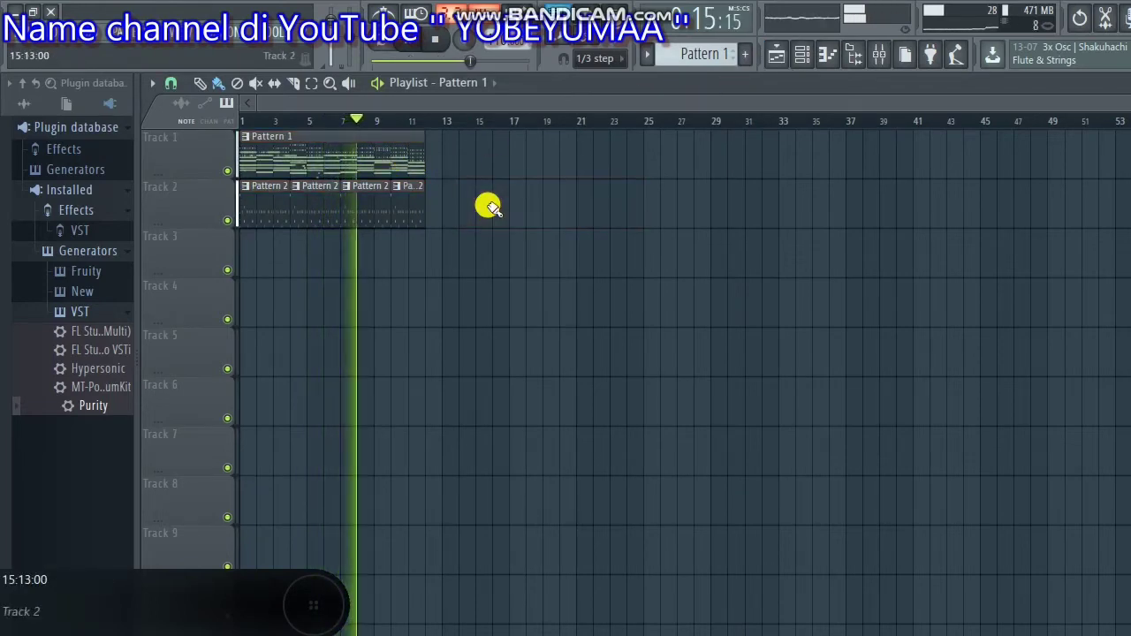
key("space")
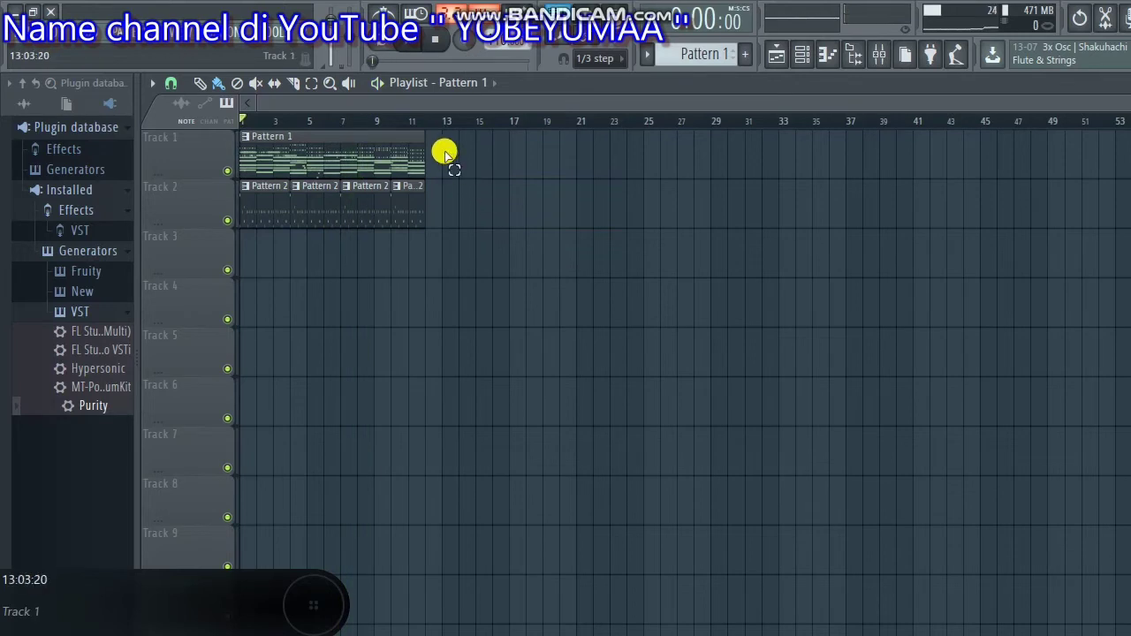
- Shift all Pattern 1 and Pattern 2 clips to start at bar 2, and place copies of them at bars 14 and 25
left_click_drag(444, 133, 283, 215)
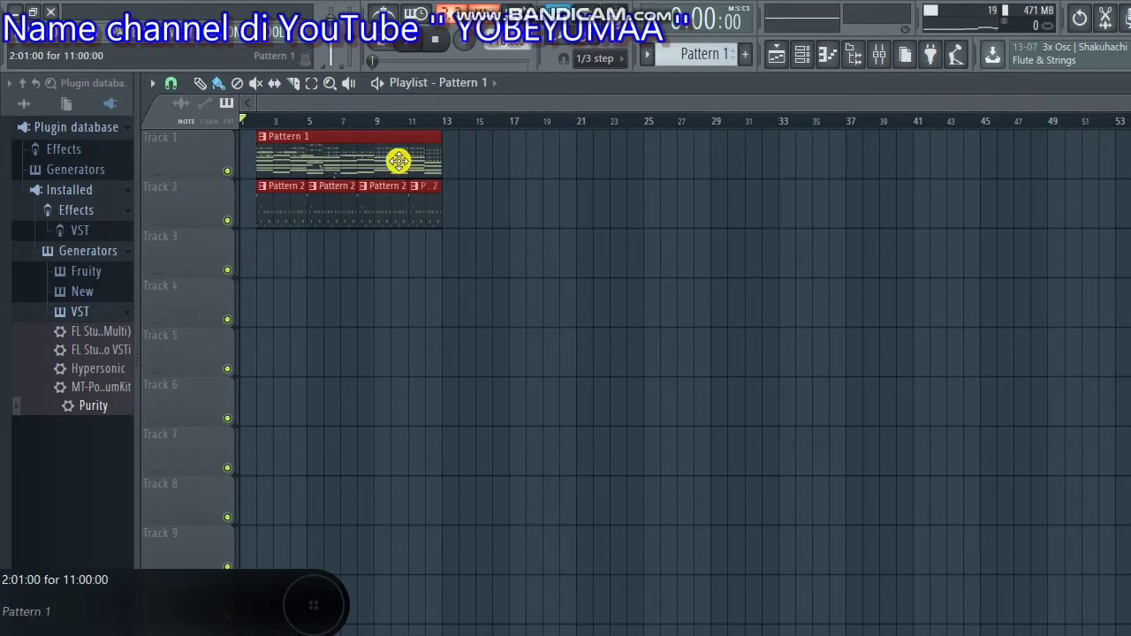
left_click_drag(399, 160, 604, 155)
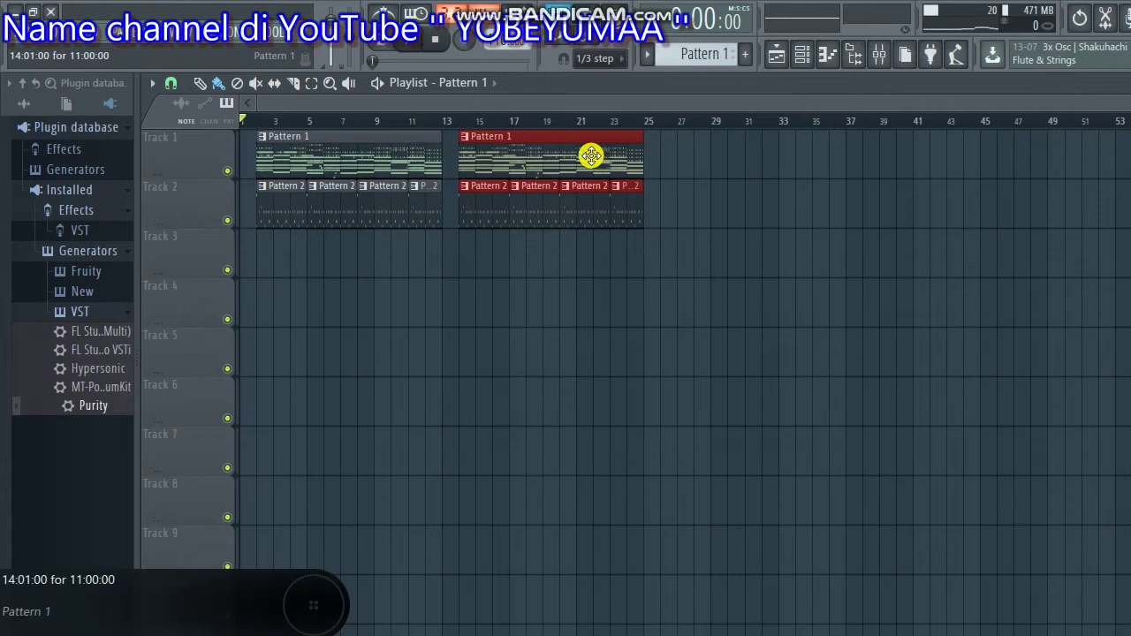
left_click_drag(575, 155, 765, 152)
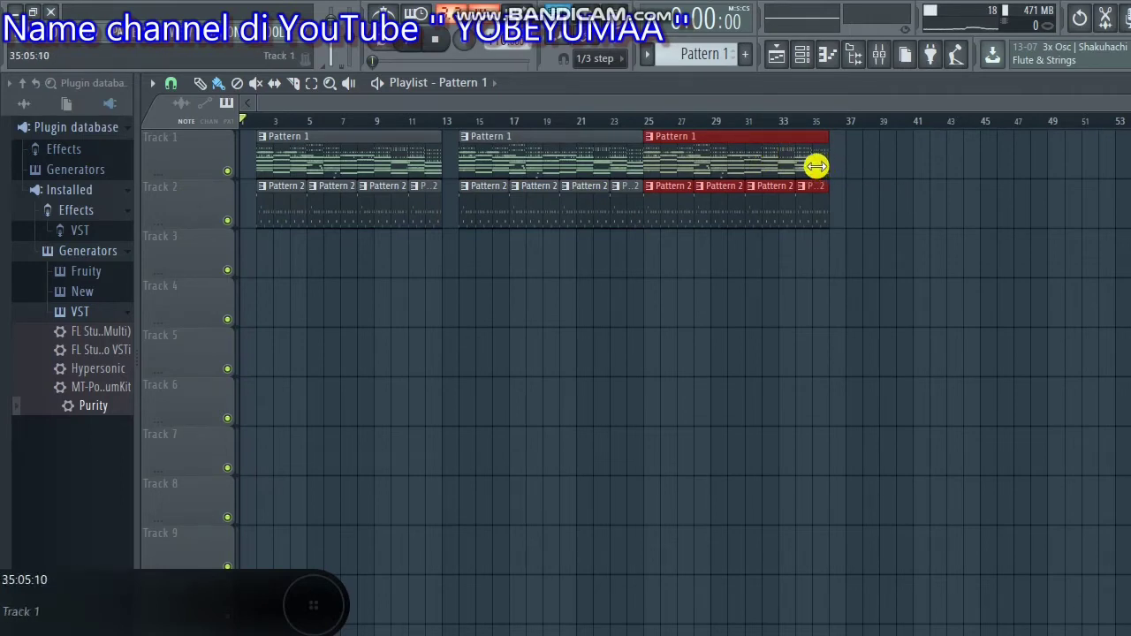
- Shorten the Pattern 1 clip at bar 25 to six bars and add another six-bar Pattern 1 clip at bar 31
left_click_drag(815, 166, 752, 159)
left_click(846, 183)
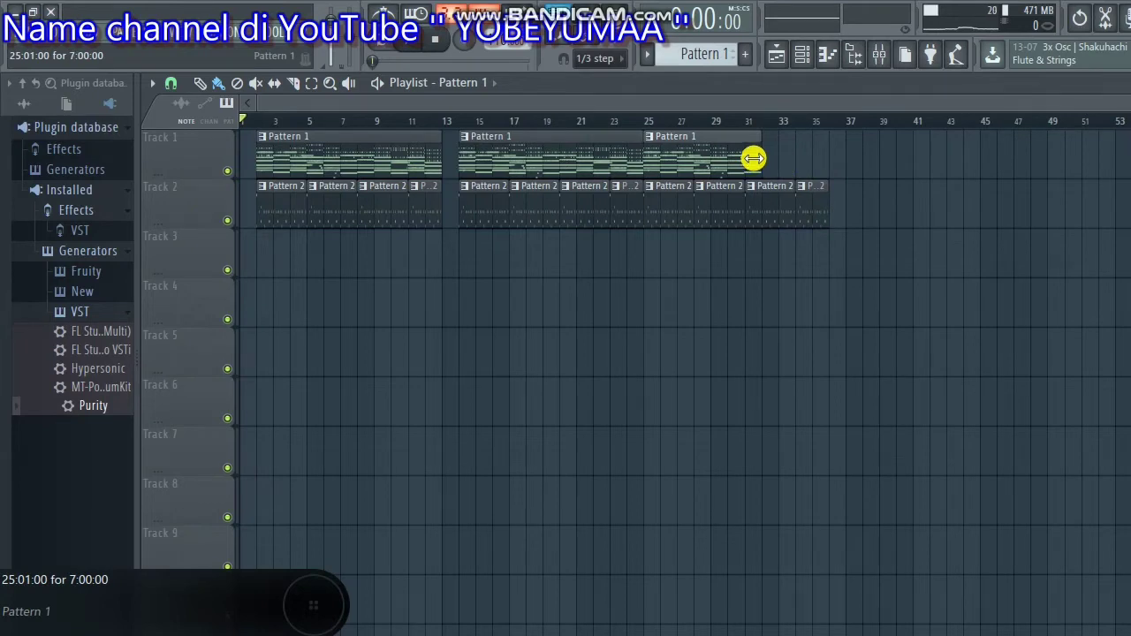
mouse_move(749, 158)
left_mouse_down()
mouse_move(719, 156)
mouse_move(745, 162)
left_mouse_up()
left_click(750, 162)
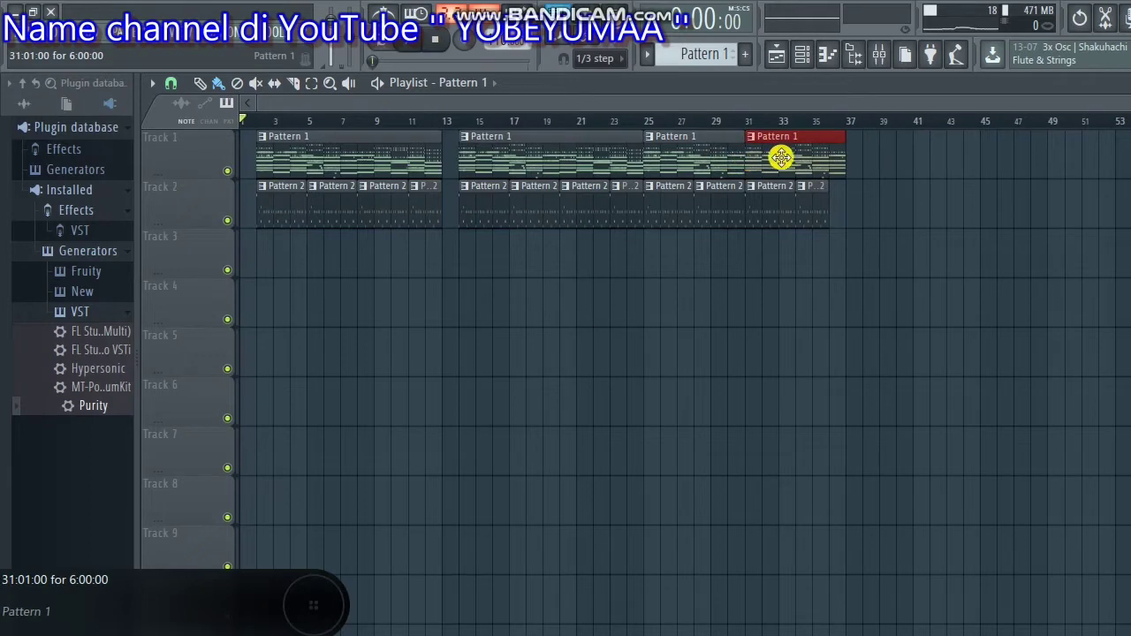
- Add a Pattern 2 clip at bar 36 on Track 2 and shorten it to one bar
left_click(819, 202)
left_click(833, 202)
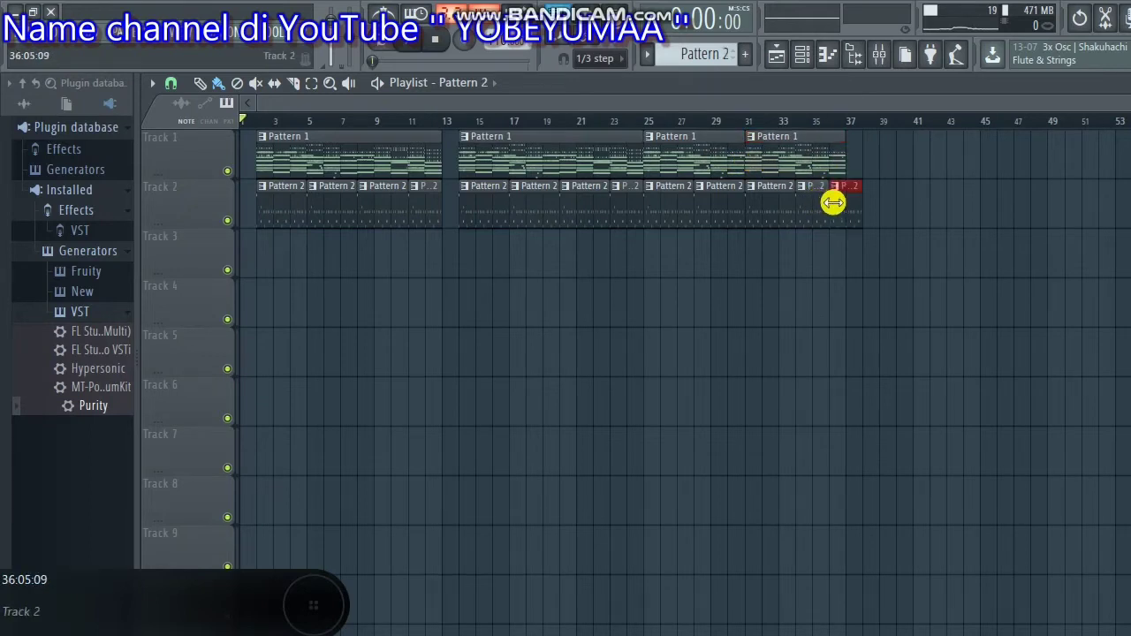
left_click_drag(861, 200, 848, 200)
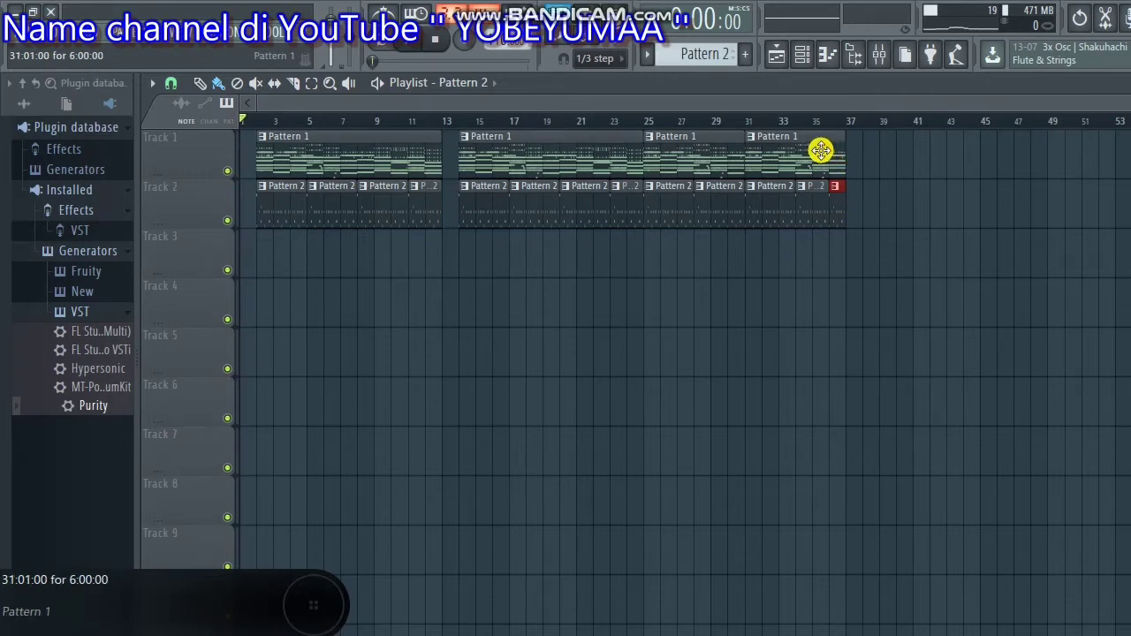
- Shorten the Pattern 1 clip at bar 31 to five bars and add a two-bar Pattern 1 piece at bar 36 and a one-bar piece at bar 38
left_click(820, 150)
left_click(871, 168)
mouse_move(866, 165)
left_mouse_down()
mouse_move(930, 160)
mouse_move(847, 168)
mouse_move(949, 156)
mouse_move(863, 165)
left_mouse_up()
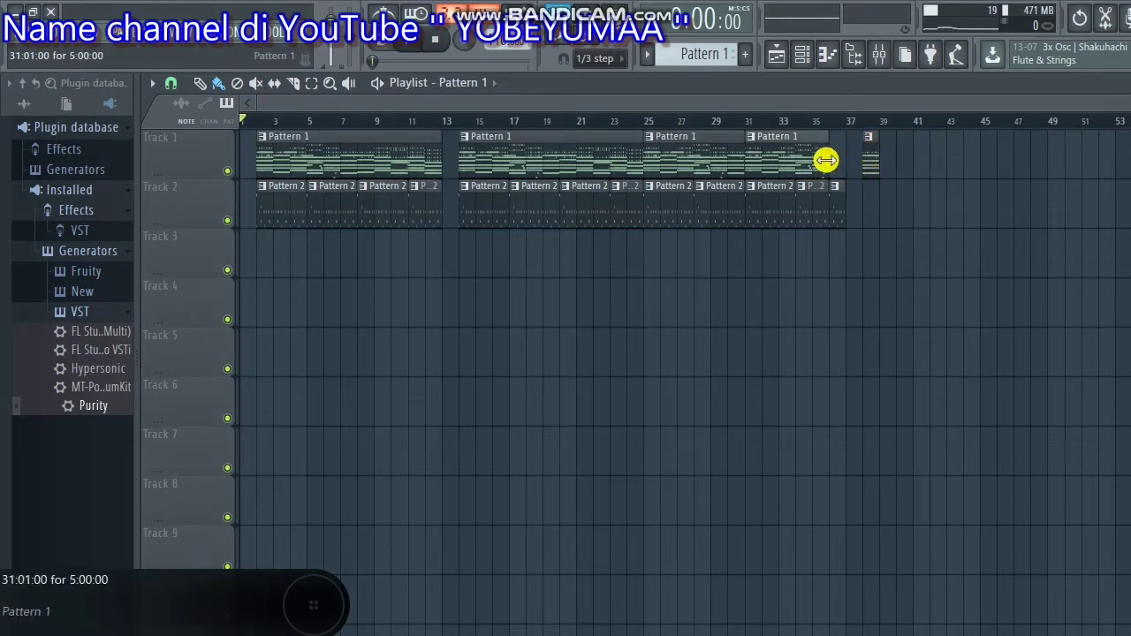
left_click(851, 313)
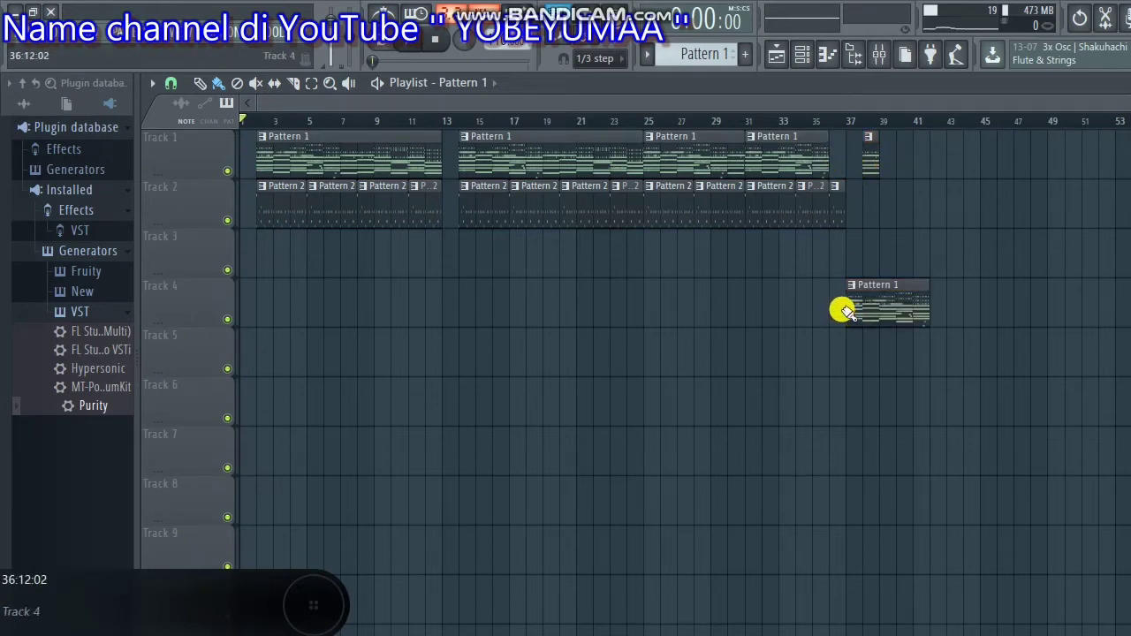
left_click_drag(891, 310, 787, 152)
- Extend Track 1 with a one-bar Pattern 1 piece at bar 39 and a four-bar piece at bar 40
left_click(937, 214)
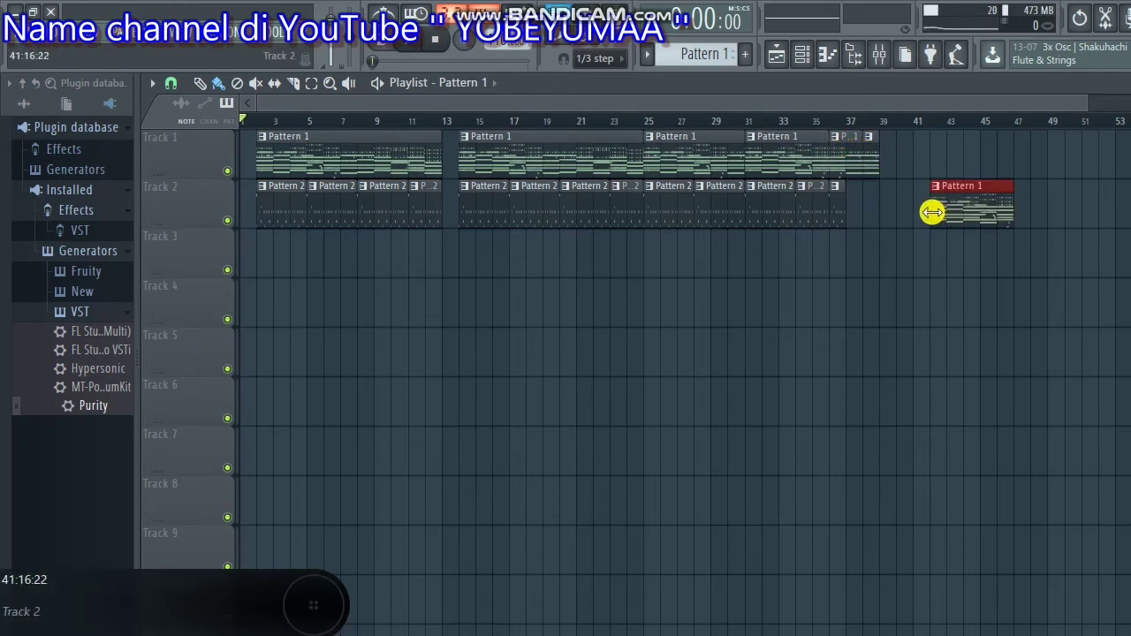
left_click_drag(931, 213, 920, 160)
left_click(911, 168)
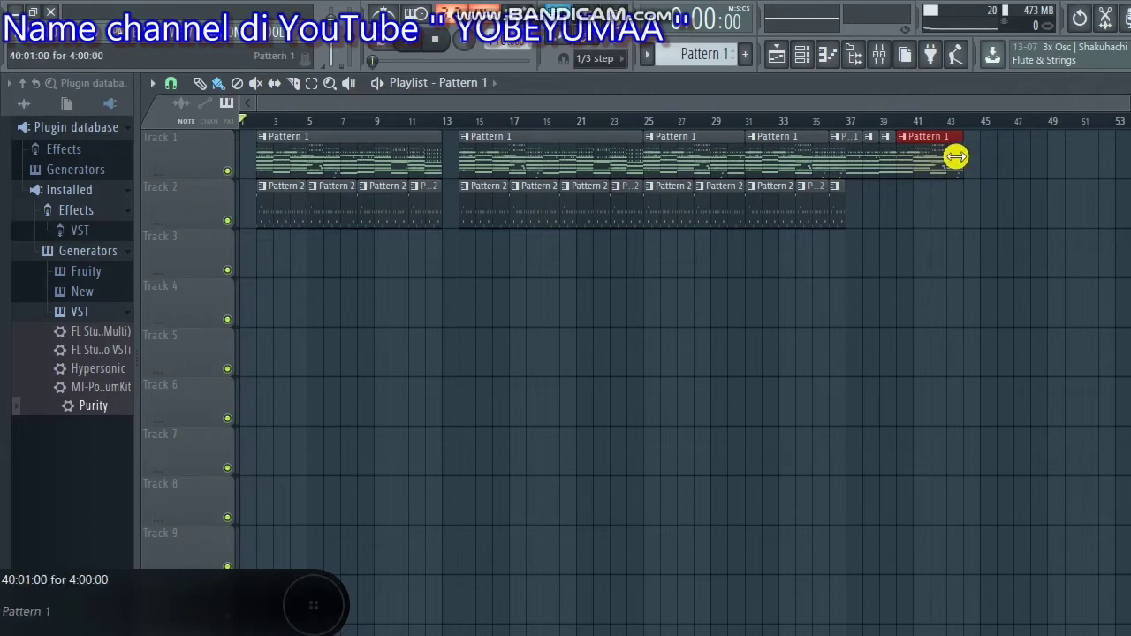
- Copy the group of Pattern 1 clips spanning bars 36 to 43 so that the copy starts at bar 44
left_click_drag(977, 156, 857, 165)
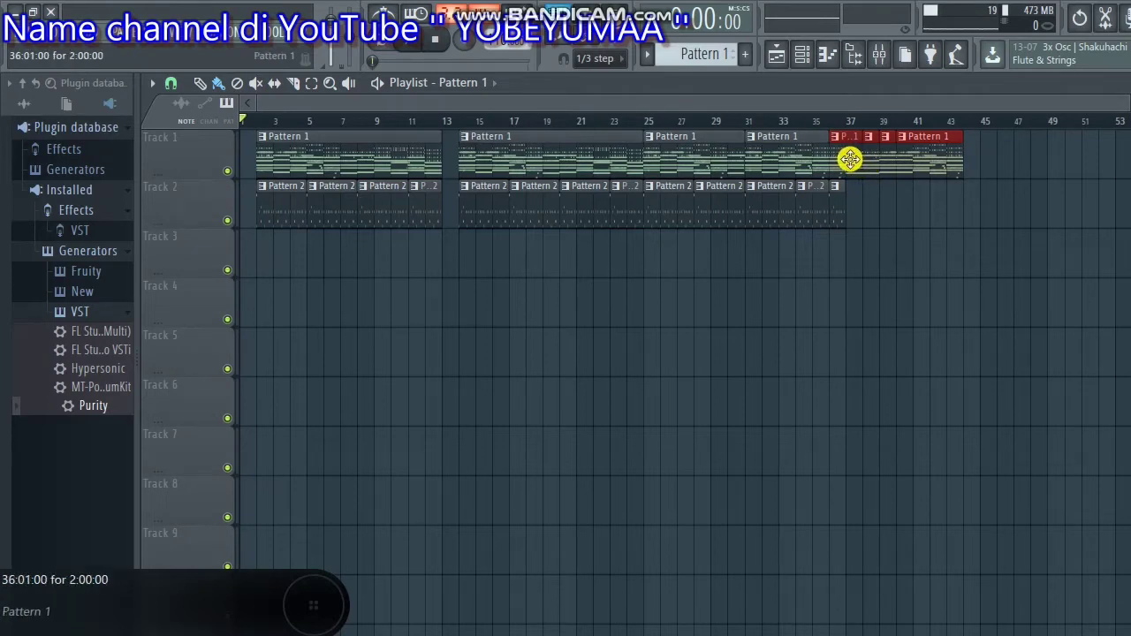
mouse_move(850, 159)
left_mouse_down()
mouse_move(884, 159)
mouse_move(855, 159)
left_mouse_up()
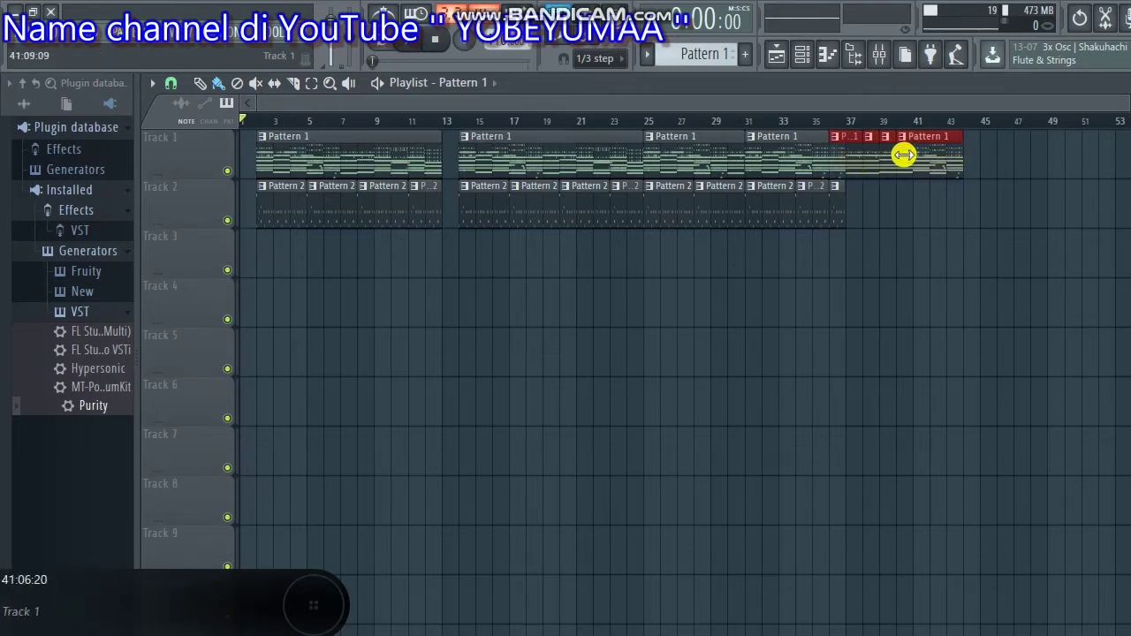
left_click_drag(850, 150, 984, 146)
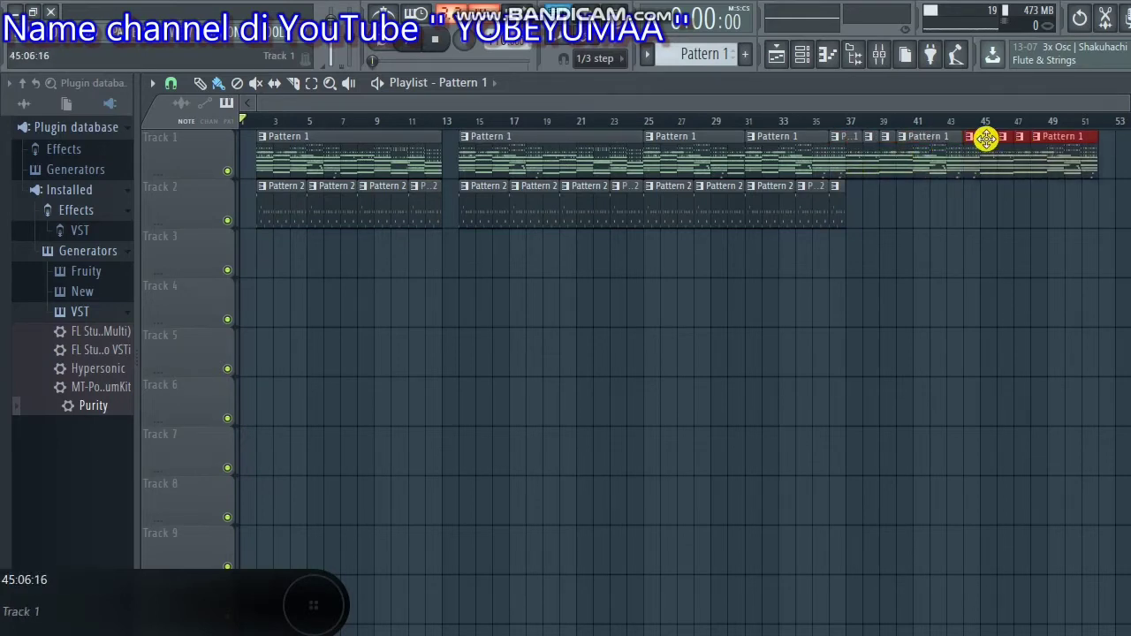
- Fill Track 2 with two-bar Pattern 2 clips from bar 37 through bar 52
left_click(813, 201)
left_click_drag(848, 204, 1121, 189)
left_click_drag(1013, 102, 1063, 106)
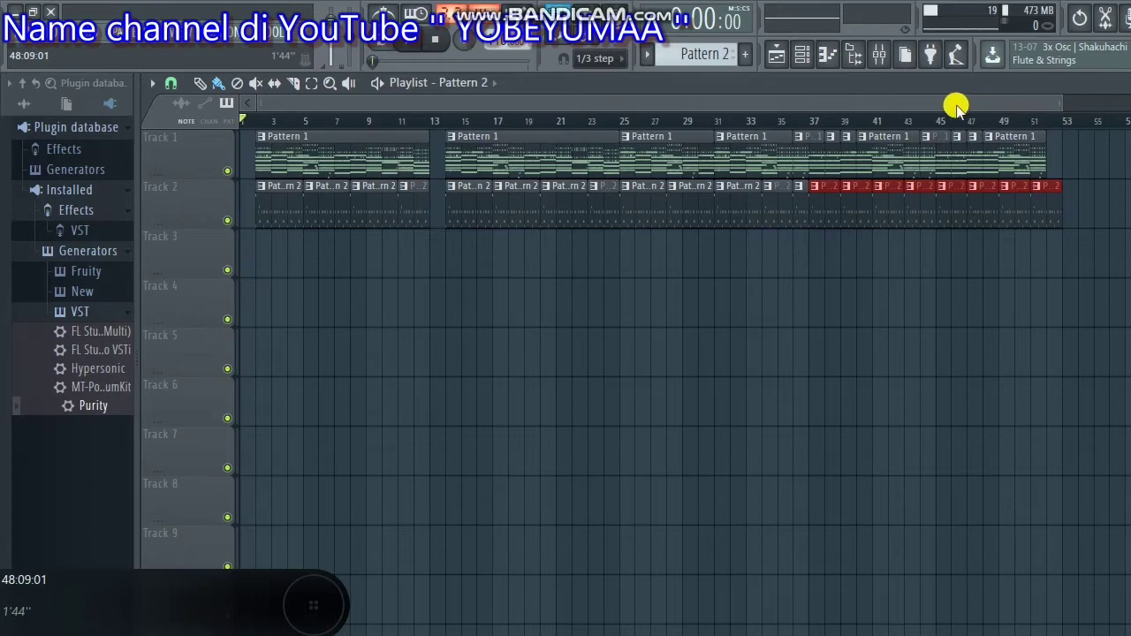
- Switch to Pattern 5 and place its one-bar clip at bar 13 on Track 3
left_click(805, 56)
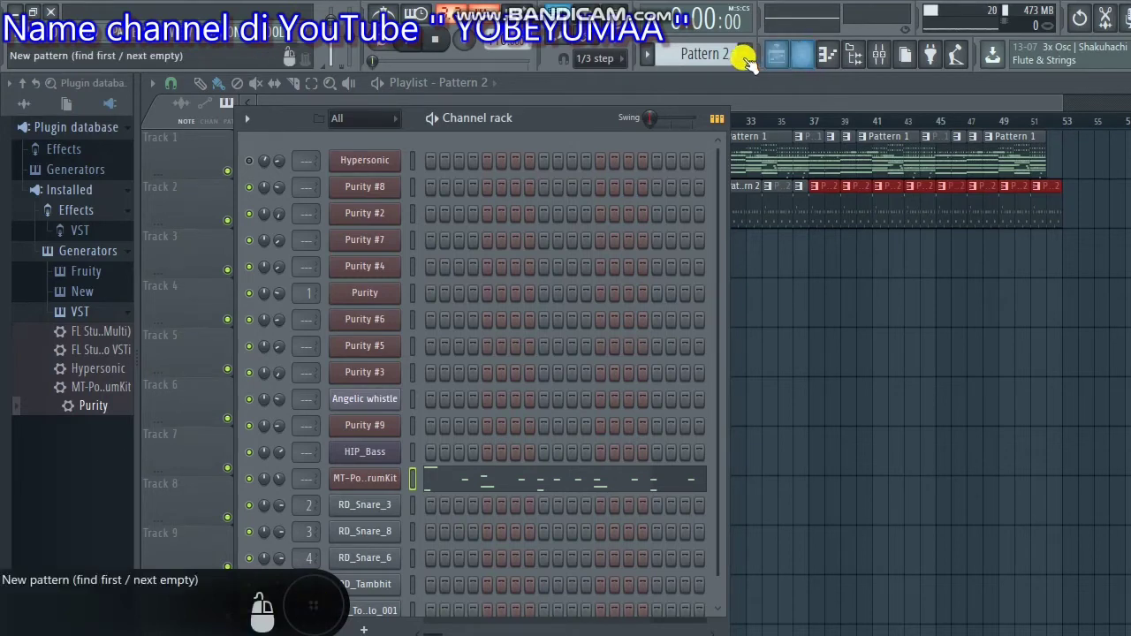
left_click_drag(723, 58, 442, 263)
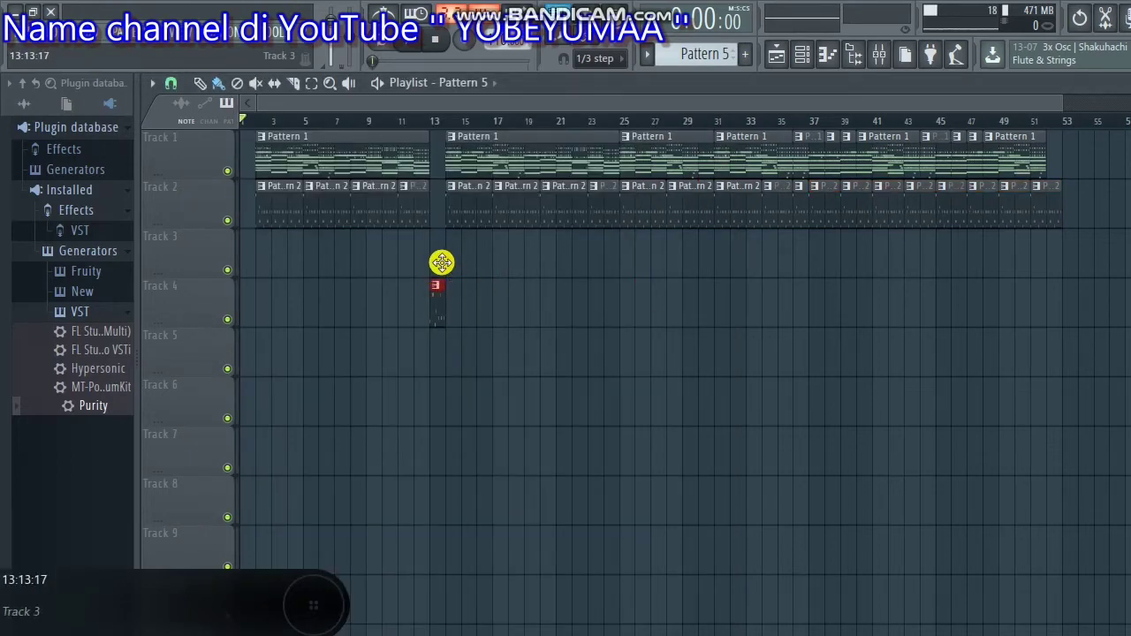
left_click_drag(439, 255, 440, 239)
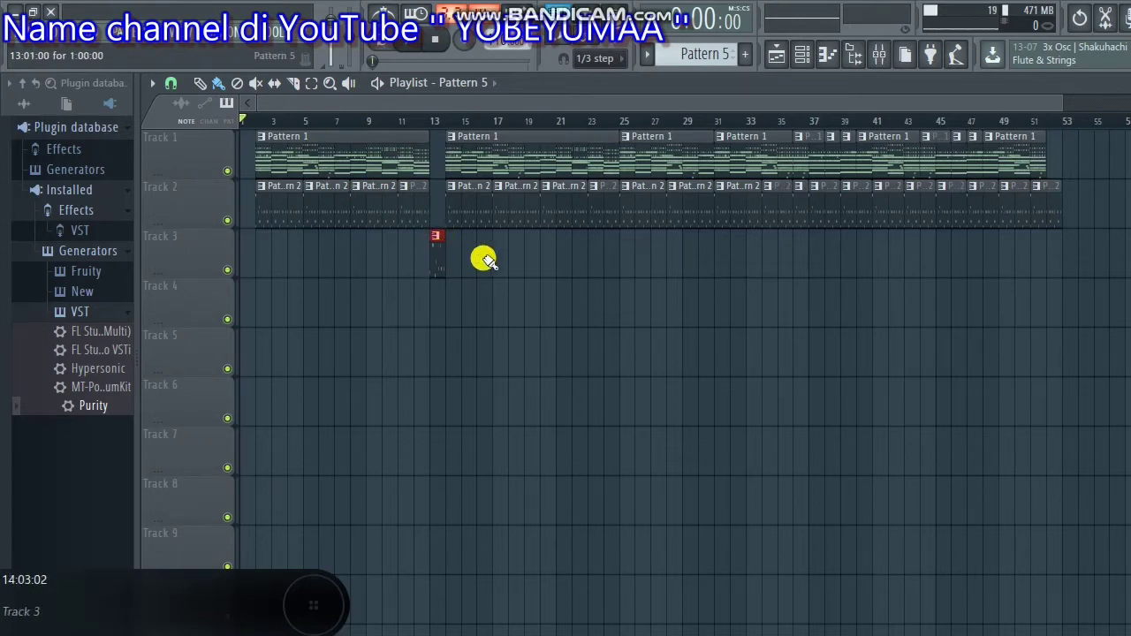
- Add Pattern 5 clips on Track 3 at bars 24, 30, 36 and 44, and shorten the Pattern 2 clip at bar 51 to one bar
left_click(609, 261)
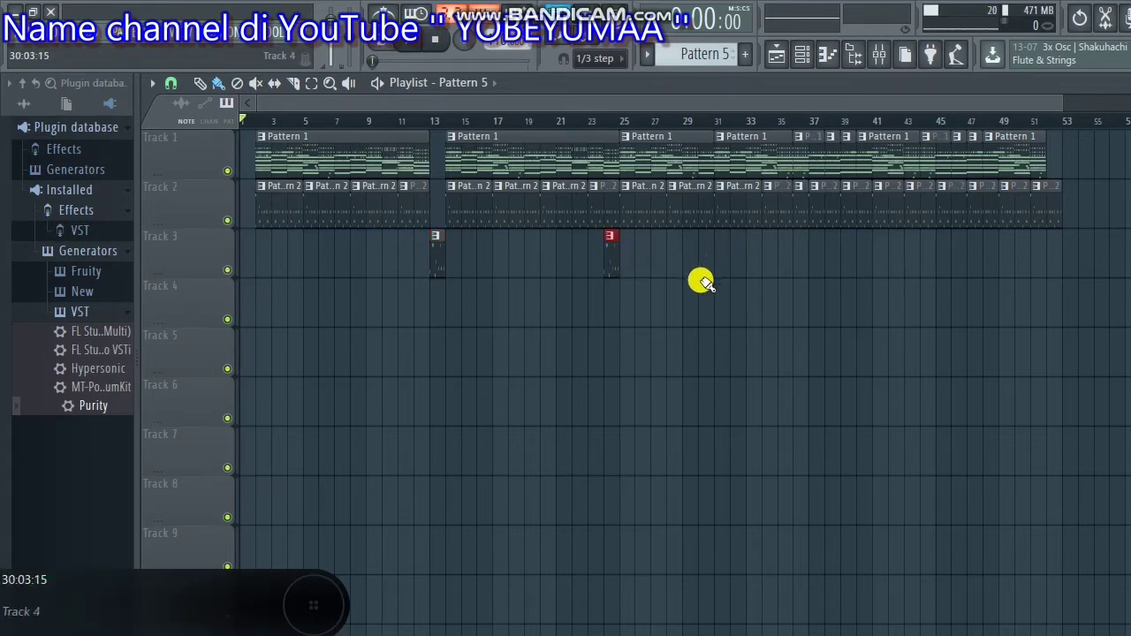
left_click(700, 269)
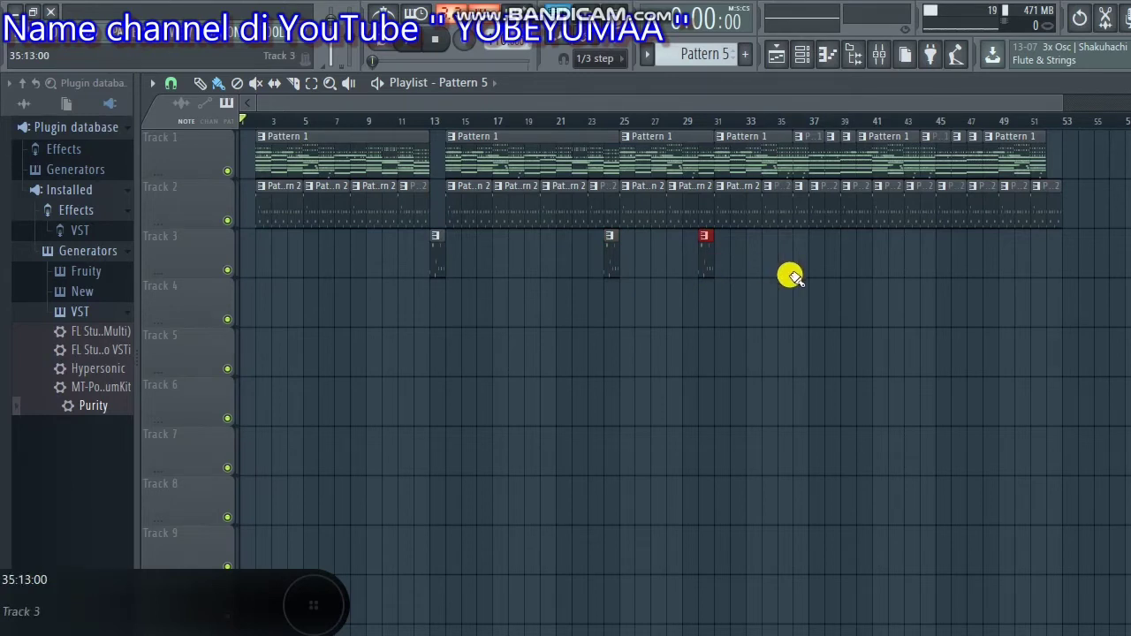
left_click(795, 263)
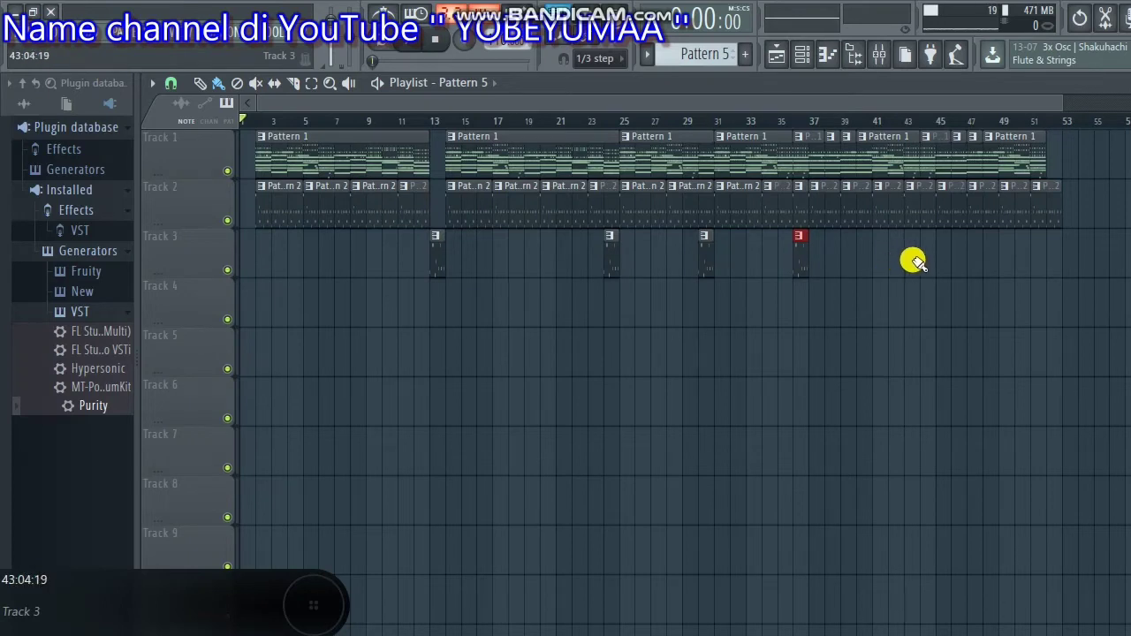
left_click(923, 265)
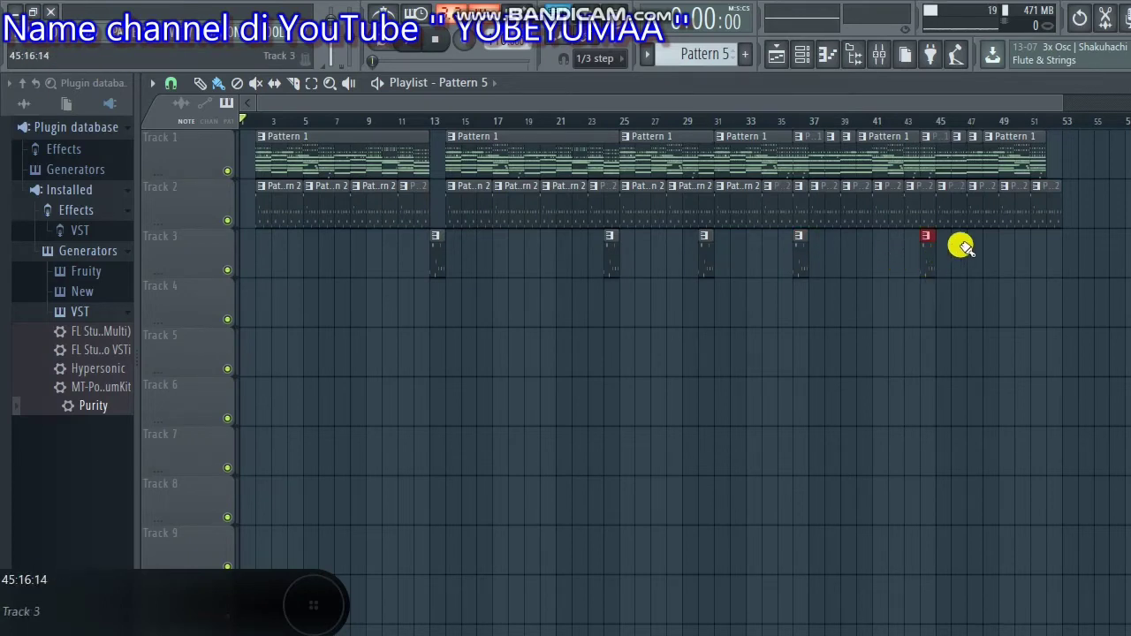
left_click_drag(1058, 205, 1046, 207)
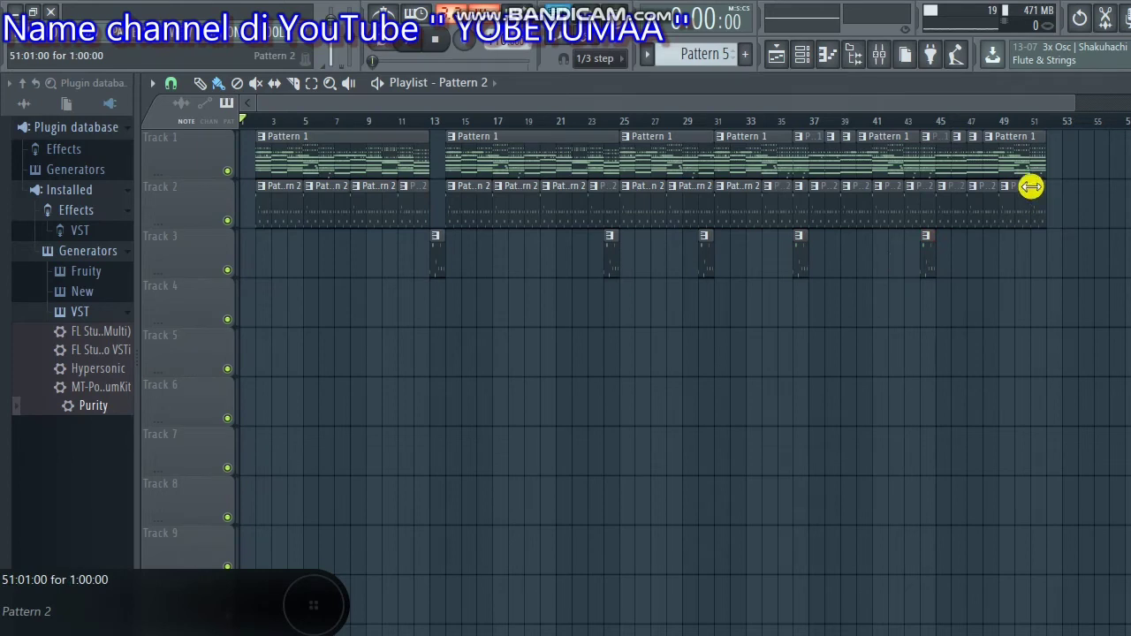
- Switch to Pattern 7, place it at bar 13 on Track 4 and shorten the clip to one bar
left_click(801, 56)
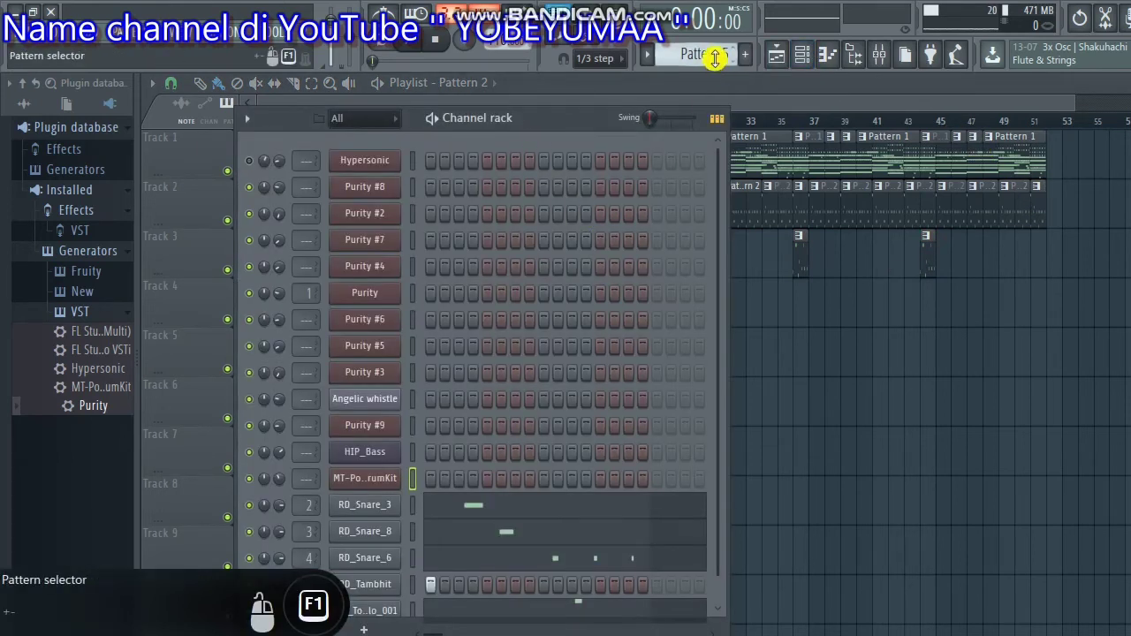
scroll(715, 57, "up", 4)
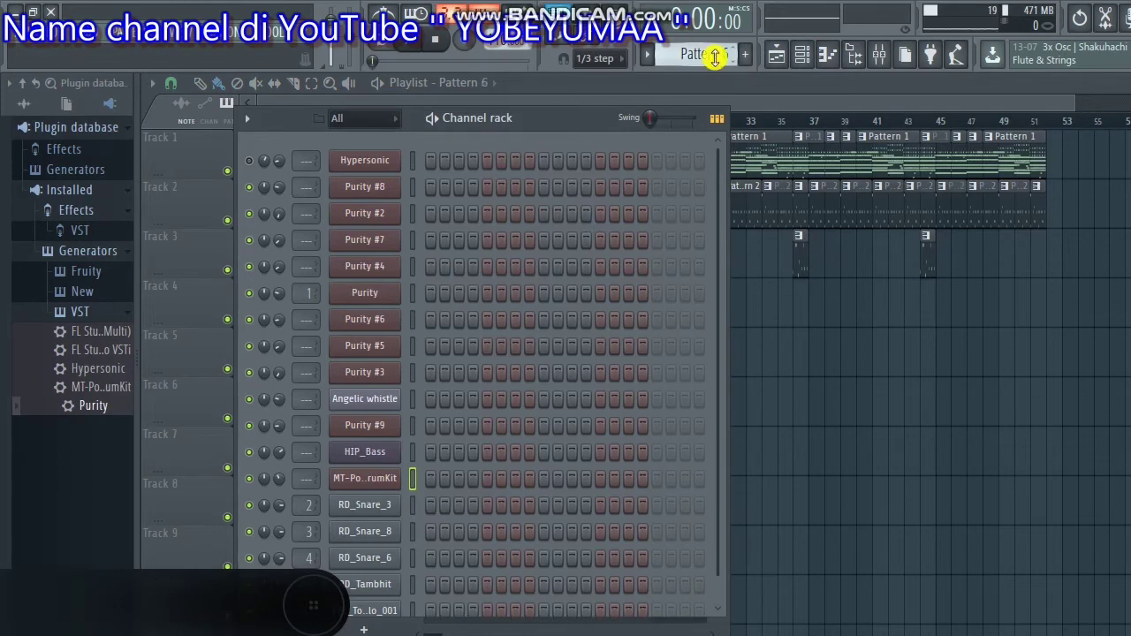
scroll(715, 56, "up", 1)
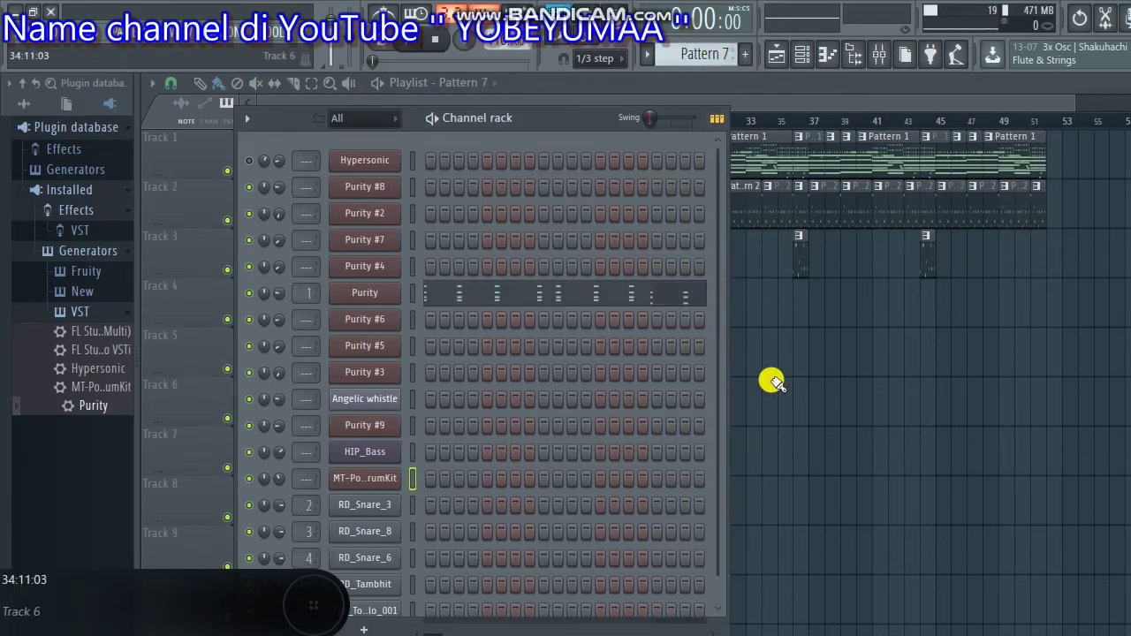
left_click_drag(772, 382, 455, 293)
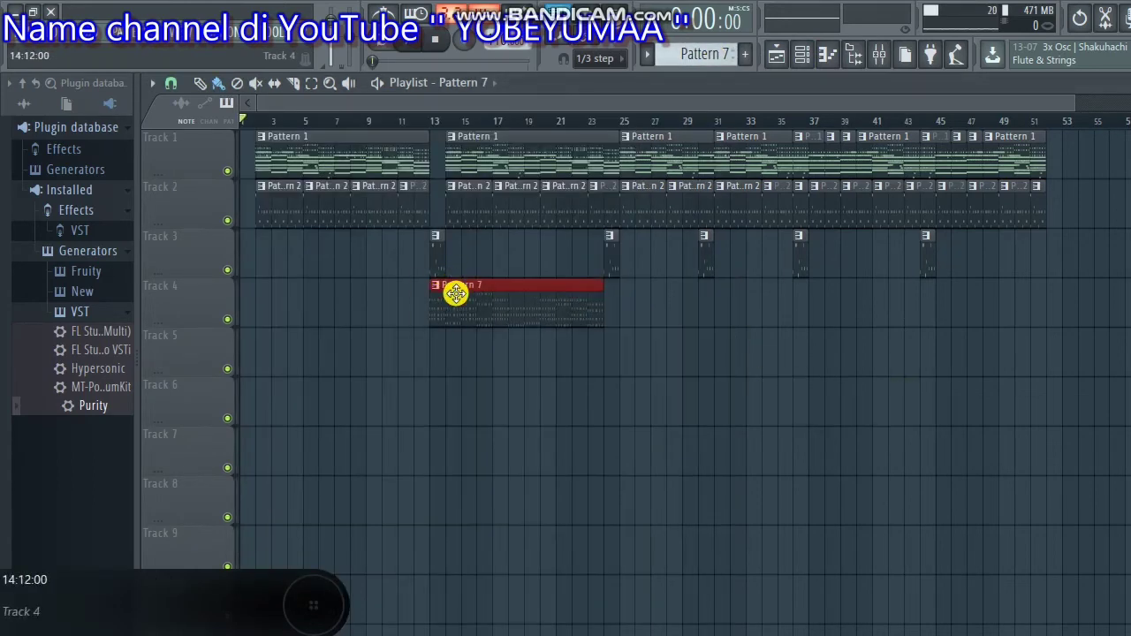
left_click_drag(598, 318, 439, 309)
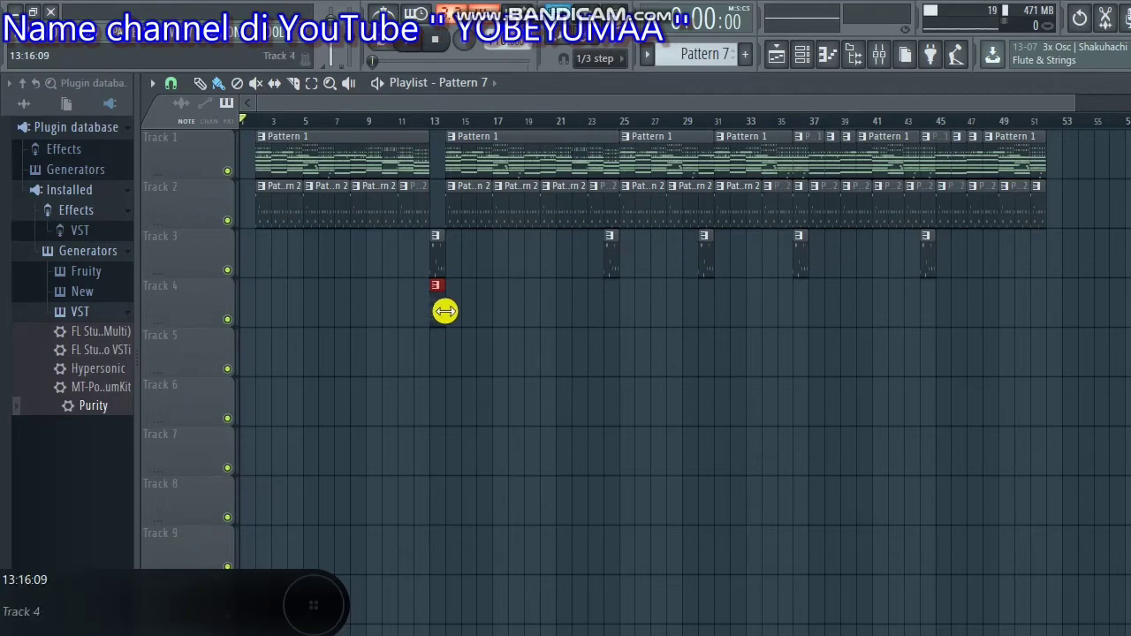
- Check the channels in Pattern 7 and play the song from bar 12 through the bar 13 transition
left_click(805, 55)
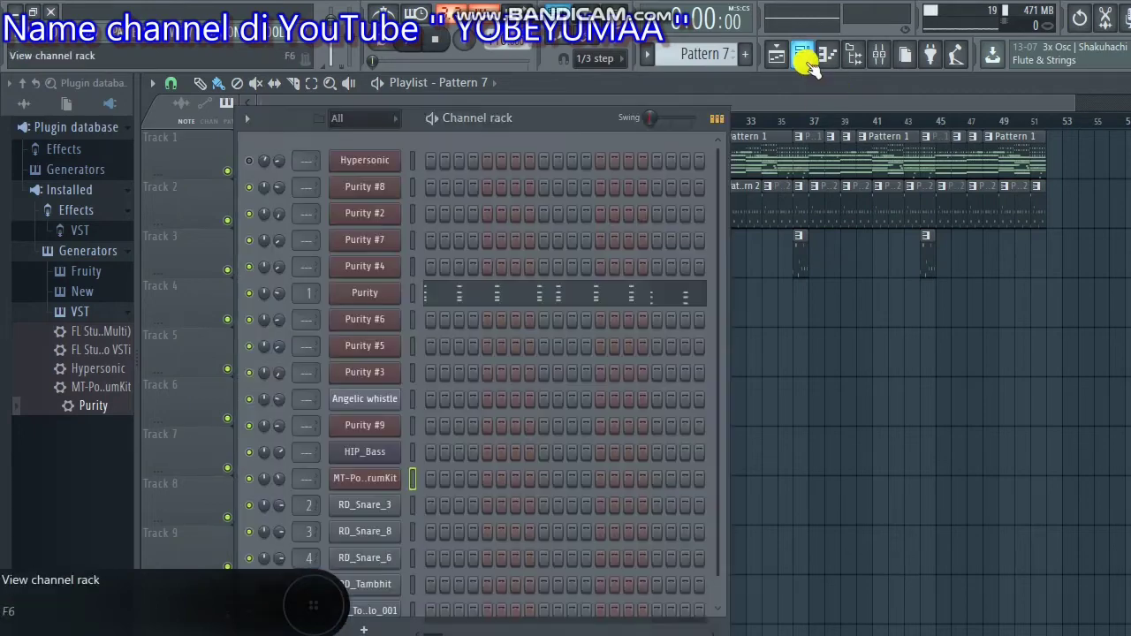
left_click(807, 97)
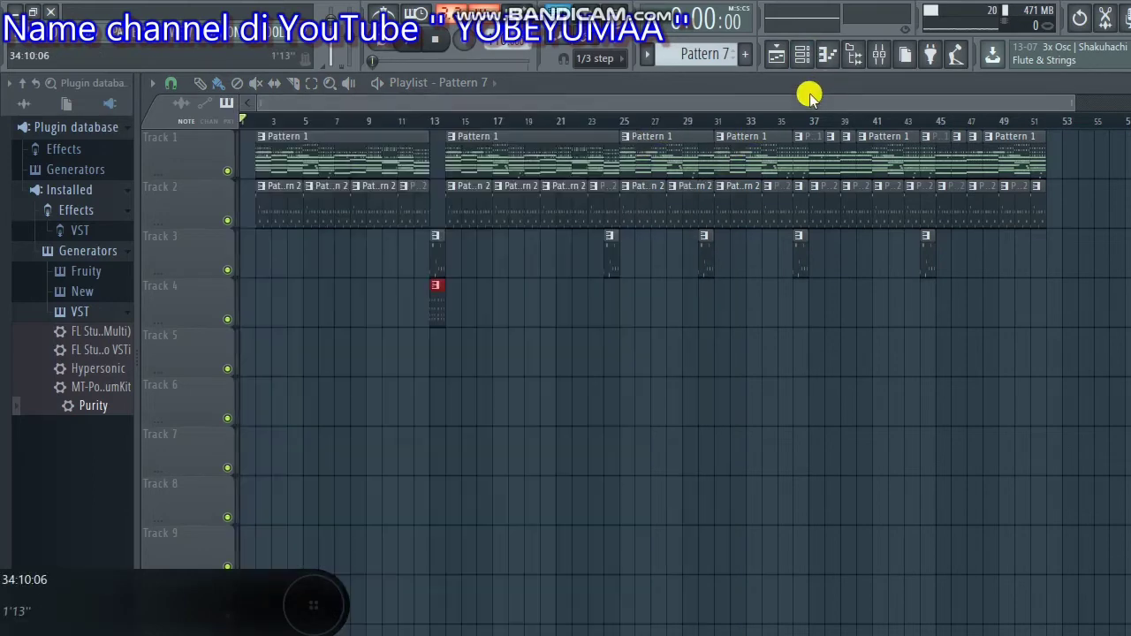
left_click(415, 119)
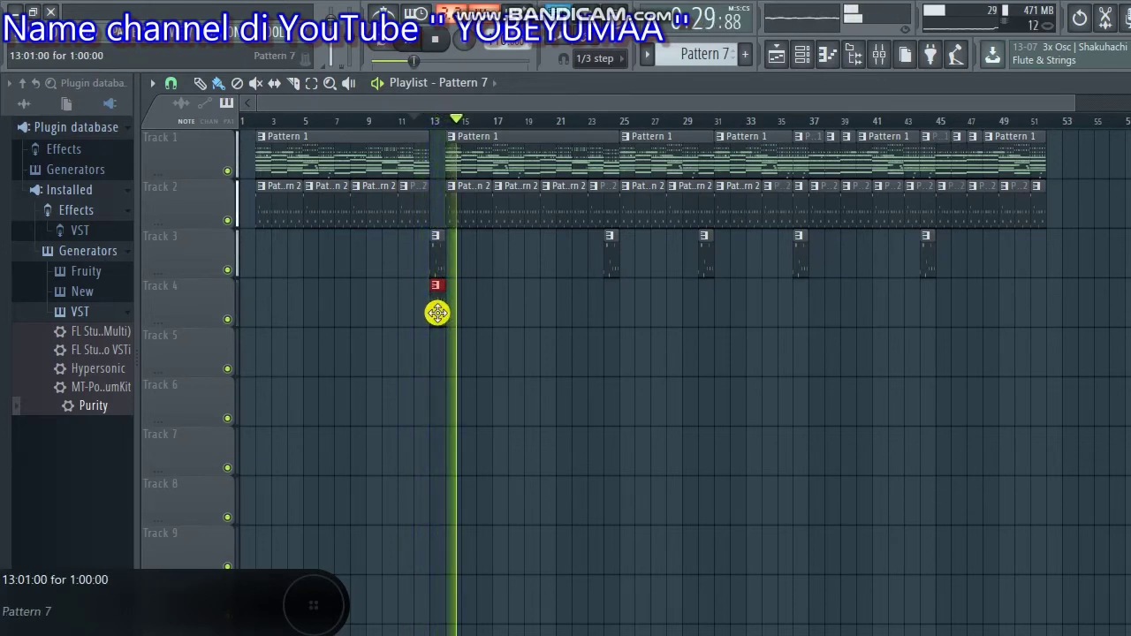
key("space")
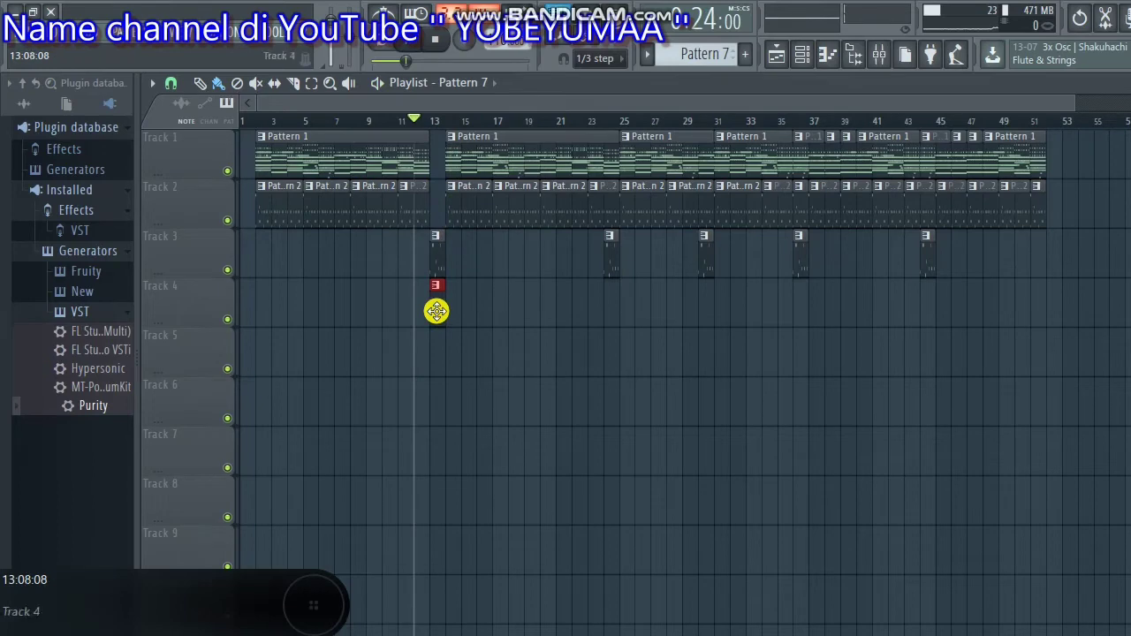
- Switch to Pattern 8, place it at bar 13 on Track 5 and shorten the clip to one bar
left_click_drag(707, 53, 707, 44)
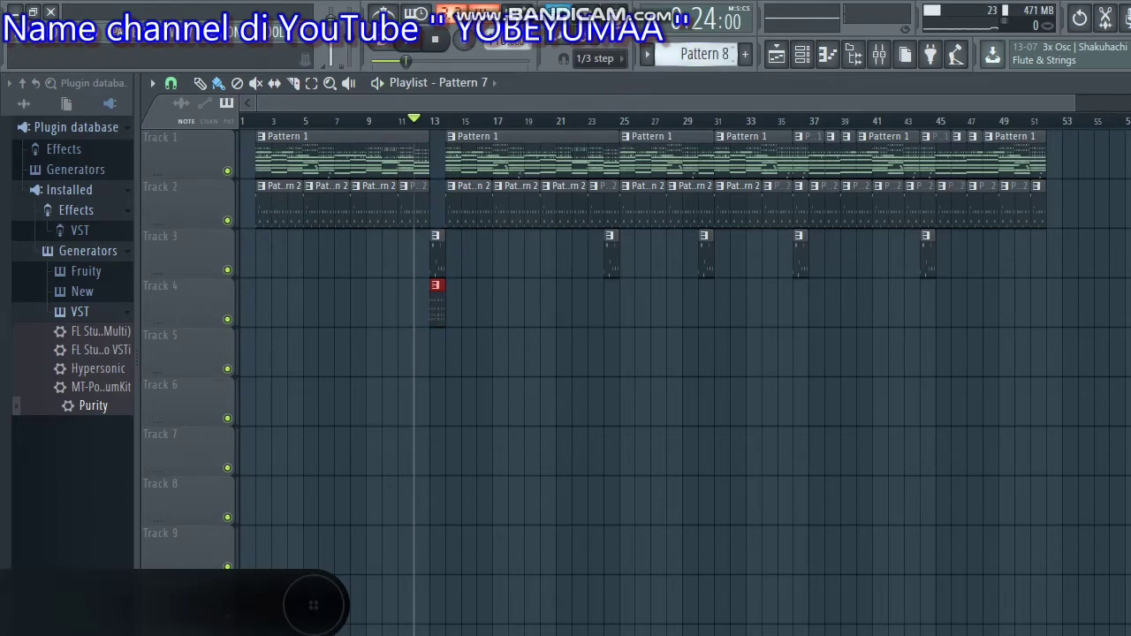
left_click(802, 57)
left_click(802, 56)
left_click_drag(523, 346, 463, 360)
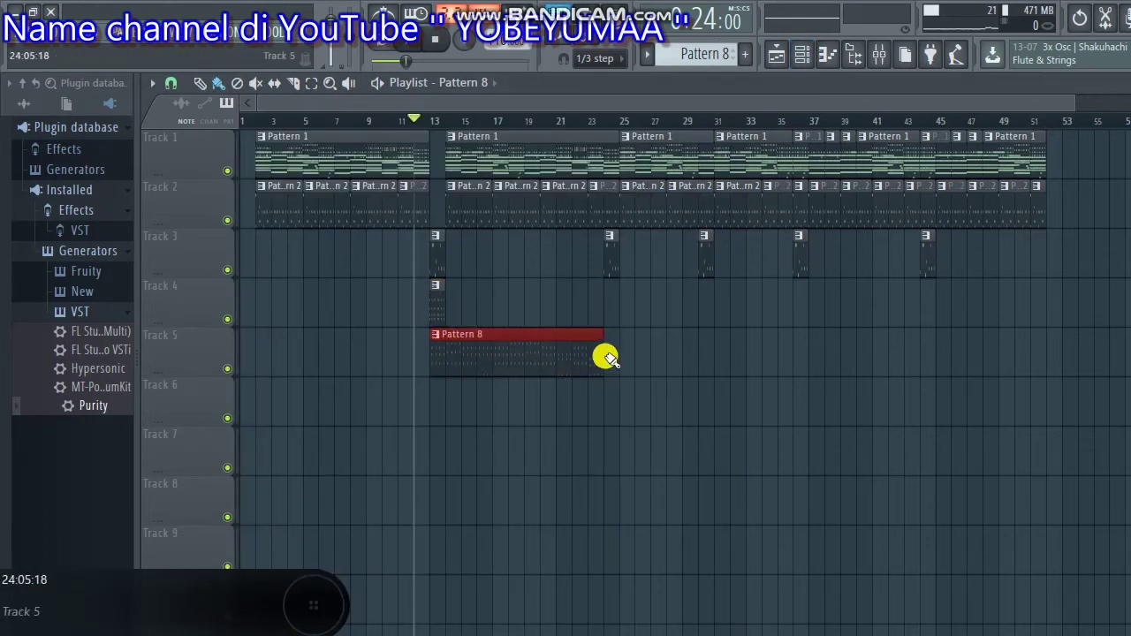
left_click_drag(604, 356, 437, 350)
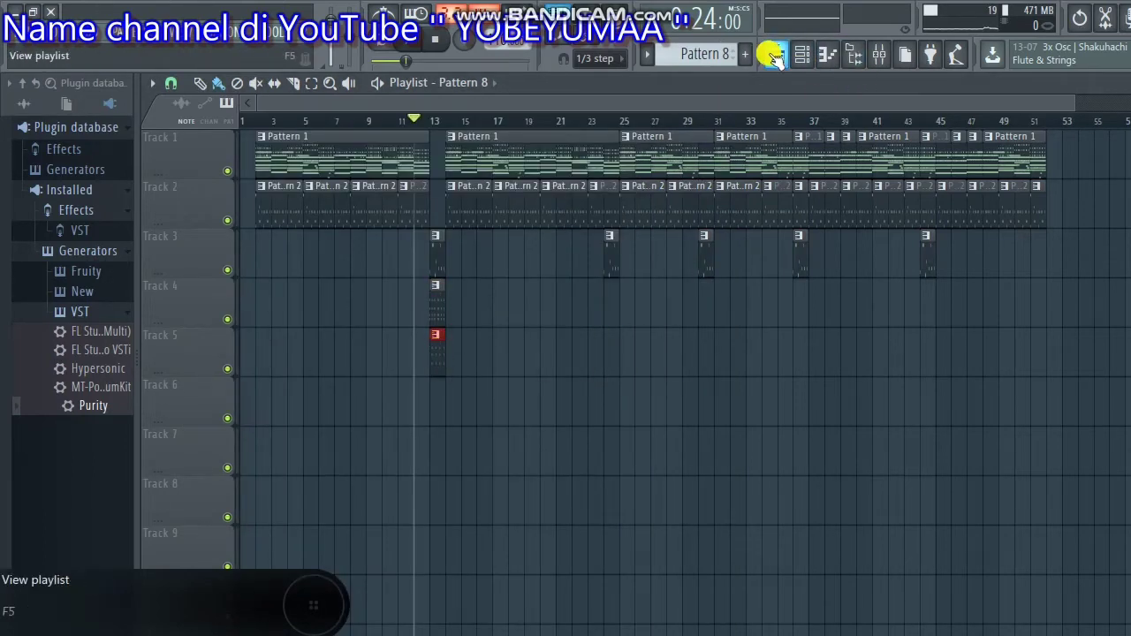
- Switch to Pattern 9, place it at bar 13 on Track 6 and shorten the clip to one bar
left_click(802, 56)
scroll(742, 56, "down", 1)
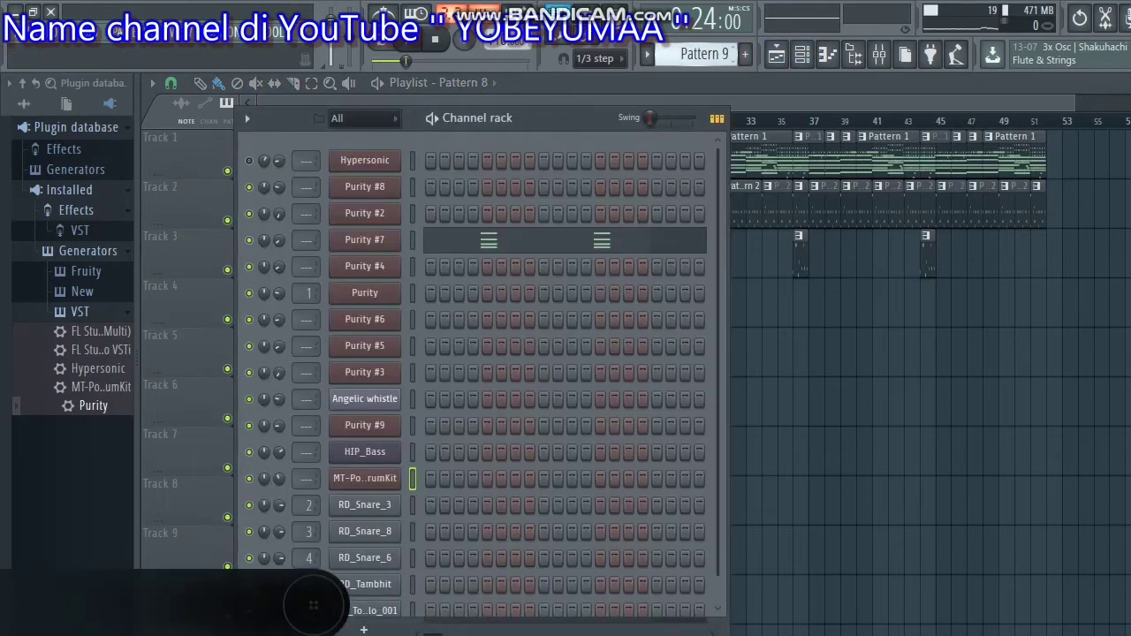
left_click(824, 440)
left_click_drag(841, 456, 452, 432)
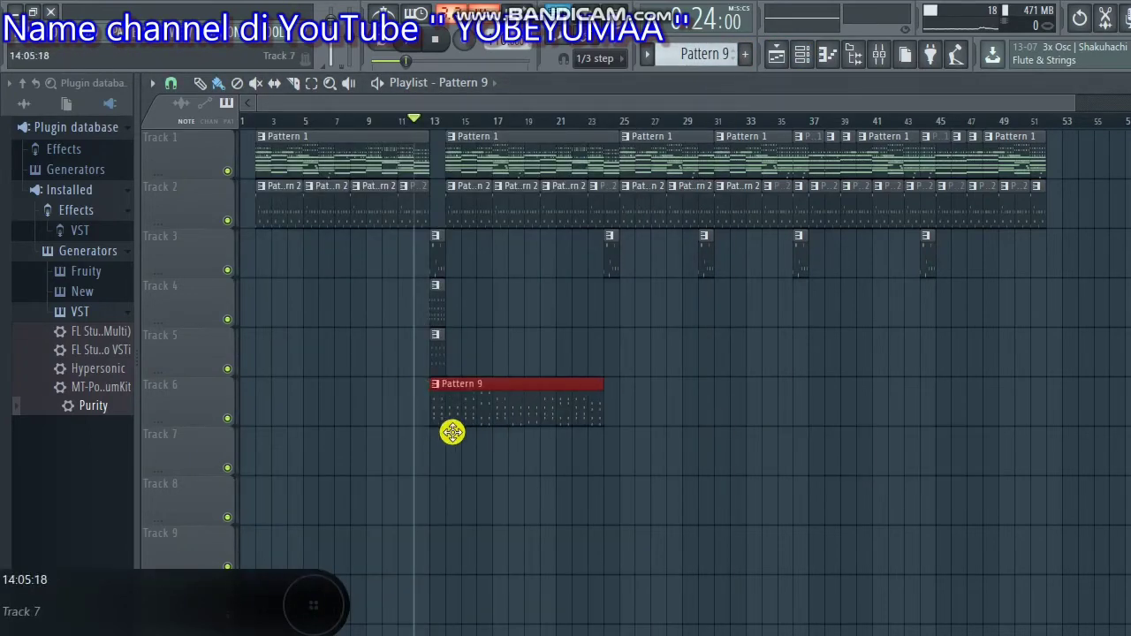
left_click_drag(601, 407, 445, 402)
- Play the song from bar 12 through the bar 13 transition and show the channels of Pattern 9
key("space")
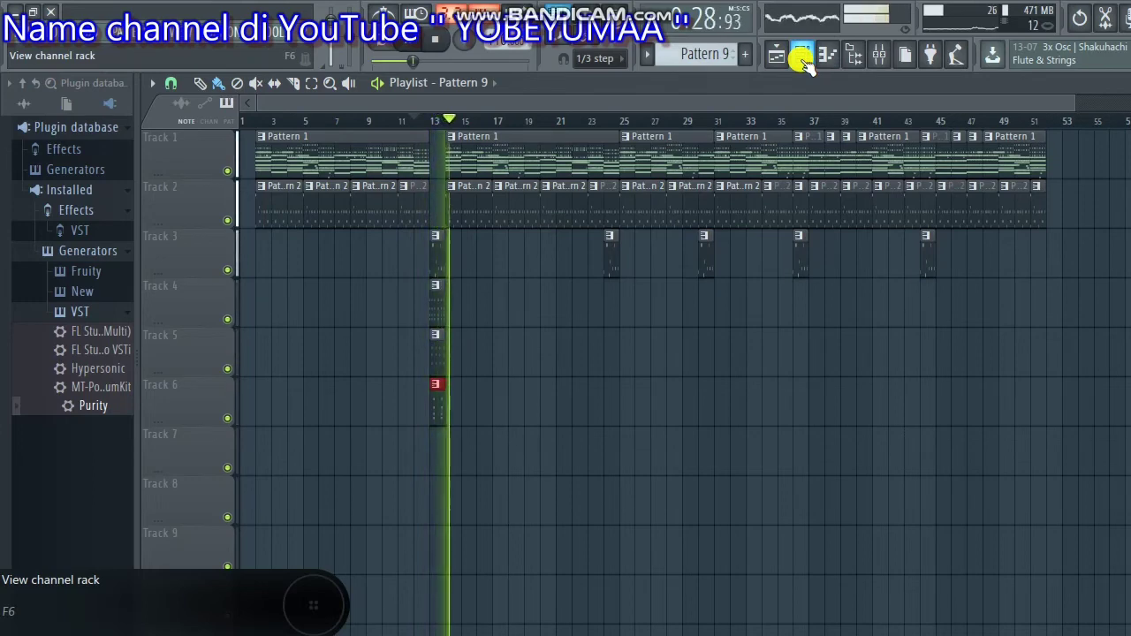
key("space")
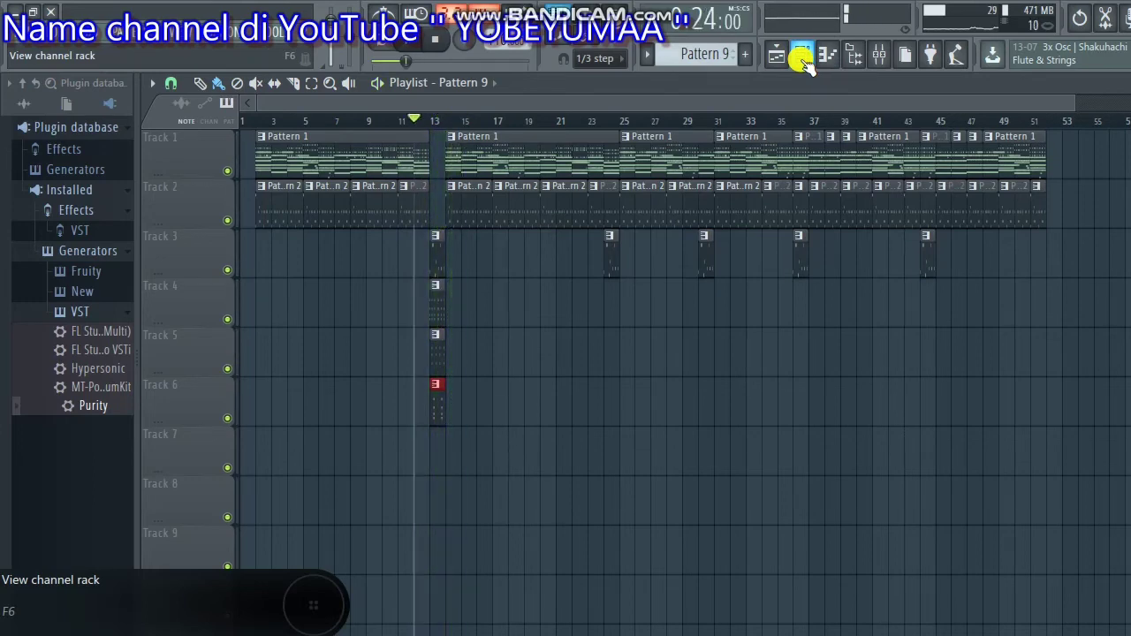
left_click(803, 56)
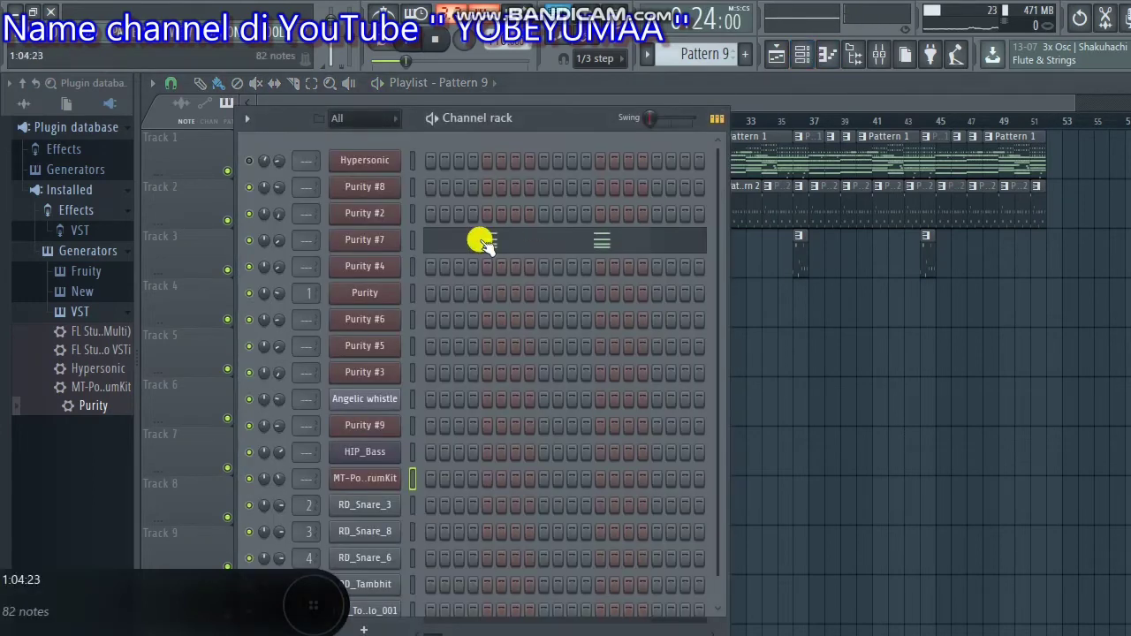
- Switch to Pattern 4 and place it at bar 1 on Track 4, moving the bar 13 clips on Tracks 4–6 down one track
left_click_drag(733, 59, 732, 94)
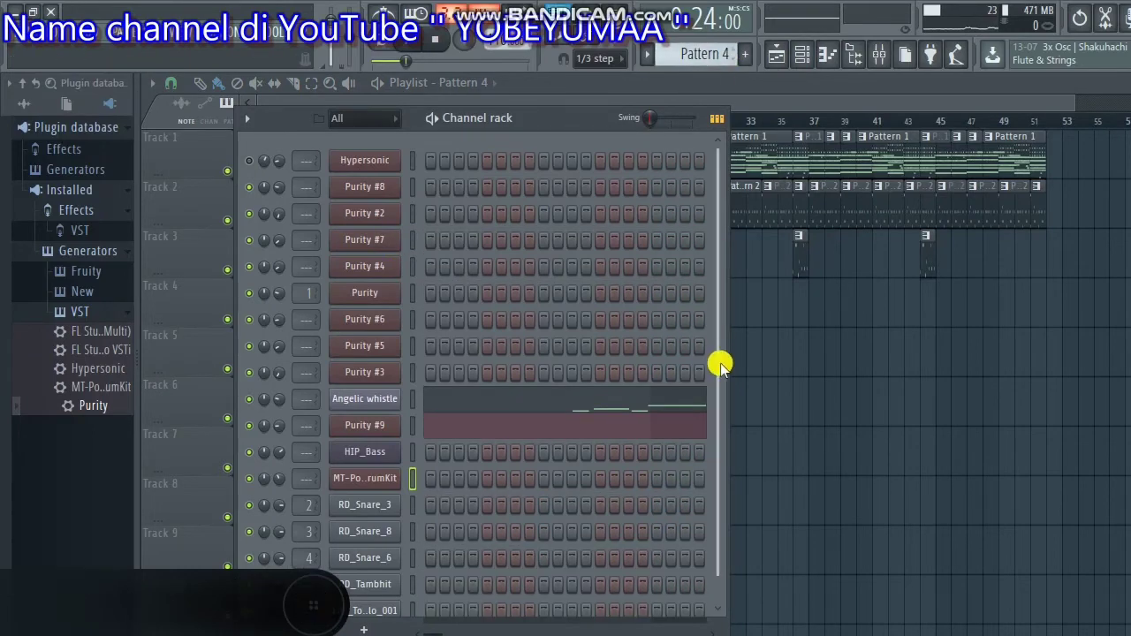
left_click(752, 382)
left_click_drag(361, 297, 277, 439)
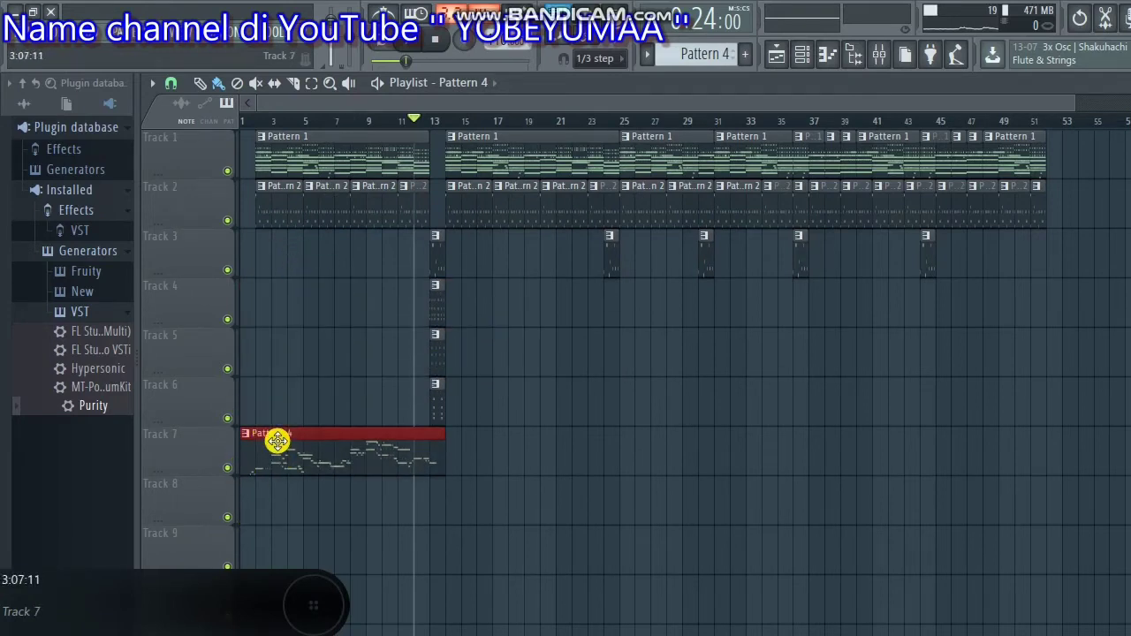
left_click_drag(458, 417, 432, 323)
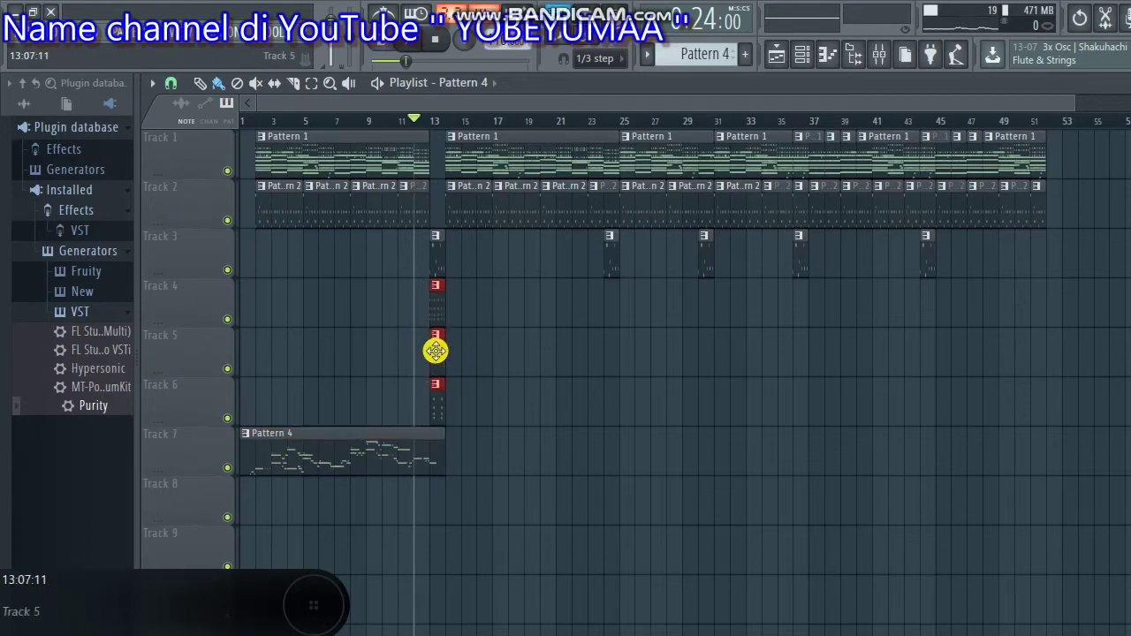
left_click_drag(434, 365, 434, 371)
left_click_drag(354, 447, 347, 318)
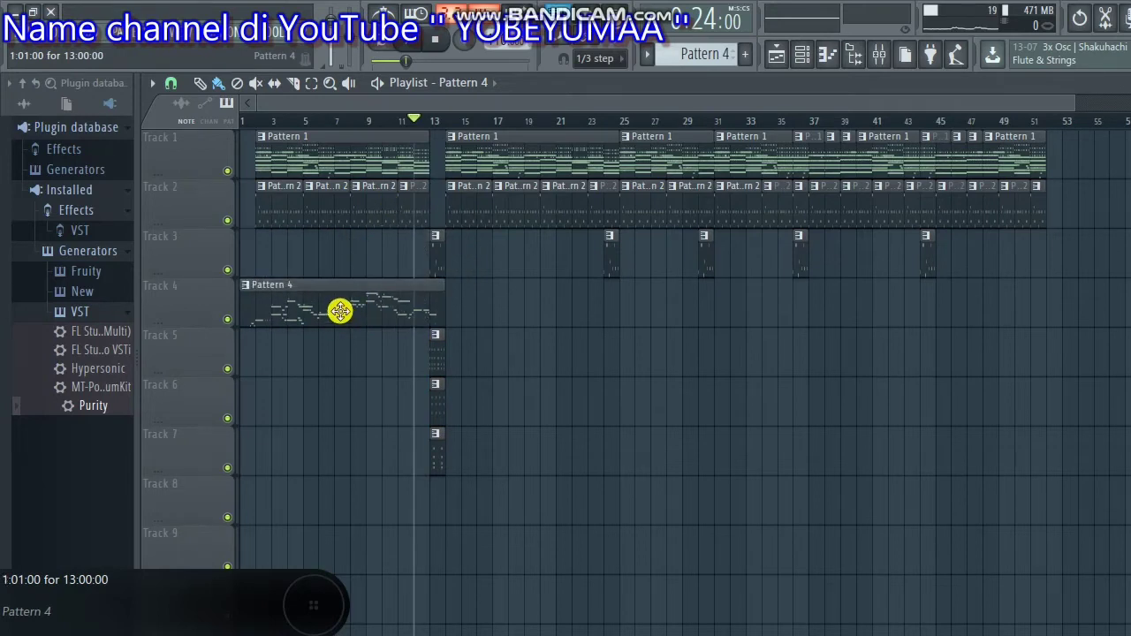
- Add a second Pattern 4 clip ending at bar 25 on Track 4 and set the join between both clips to mid-bar 13
left_click(449, 306)
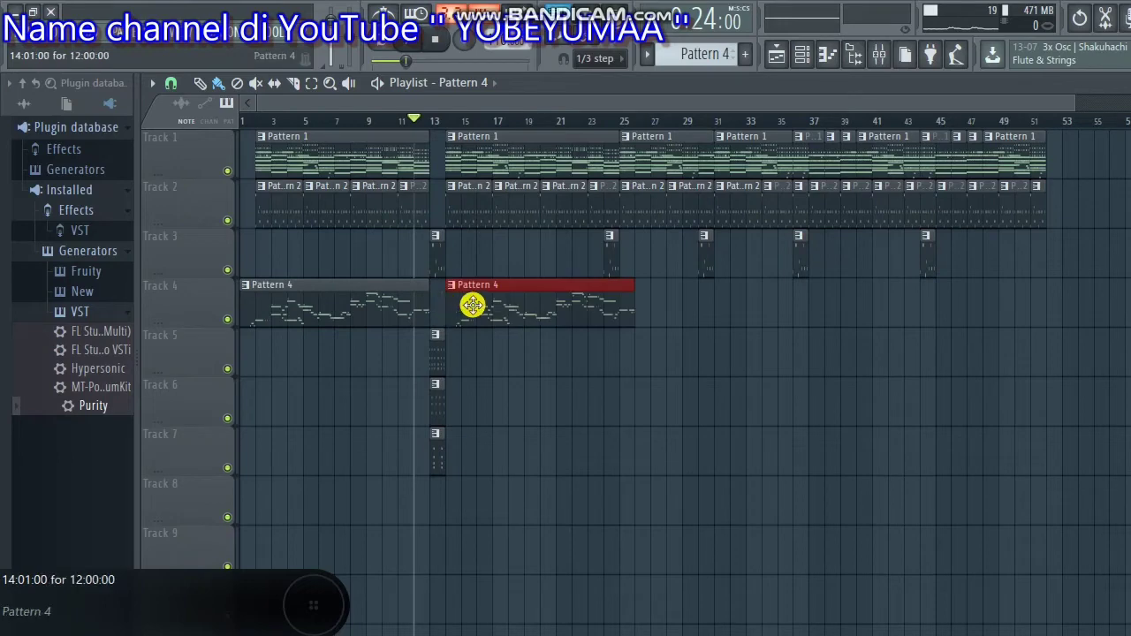
left_click_drag(455, 305, 445, 303)
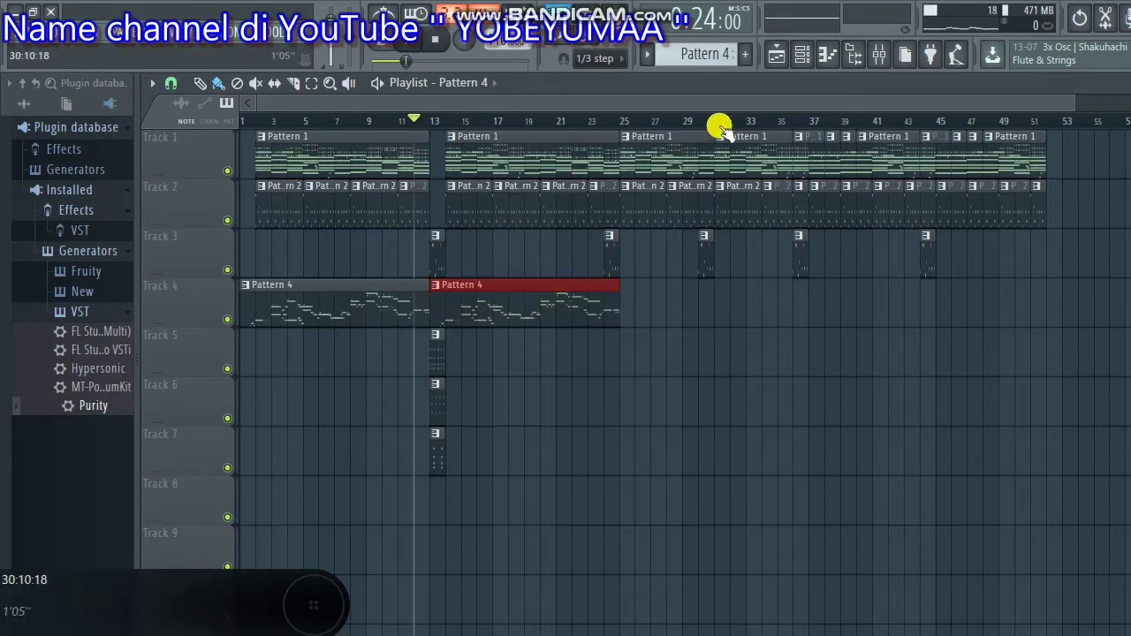
left_click_drag(1073, 107, 667, 146)
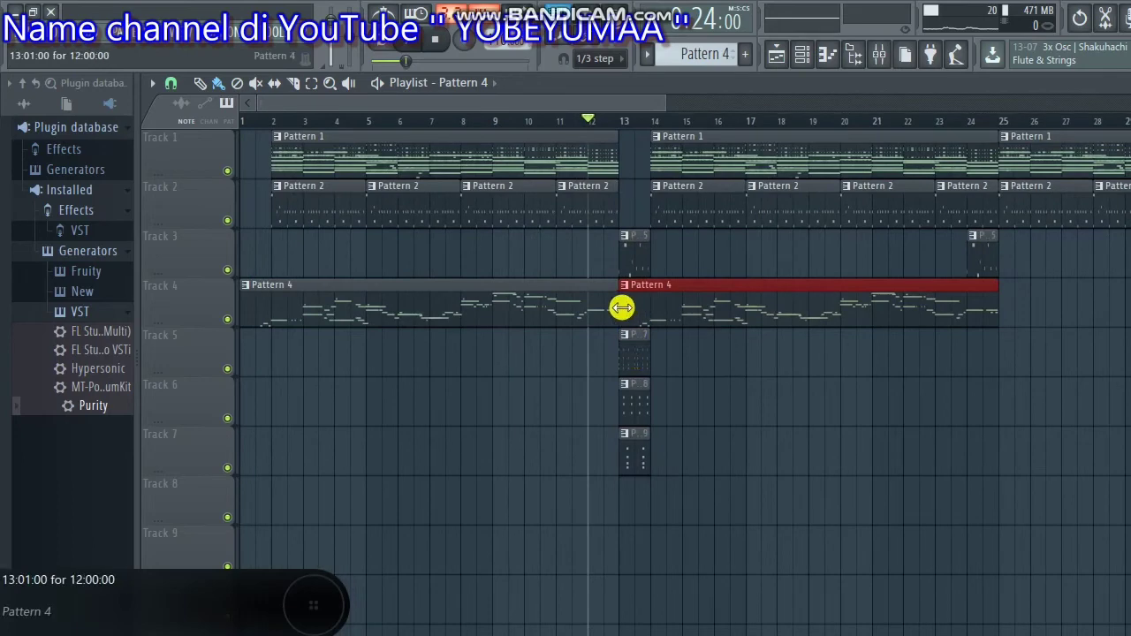
mouse_move(622, 307)
left_mouse_down()
mouse_move(640, 309)
mouse_move(630, 303)
left_mouse_up()
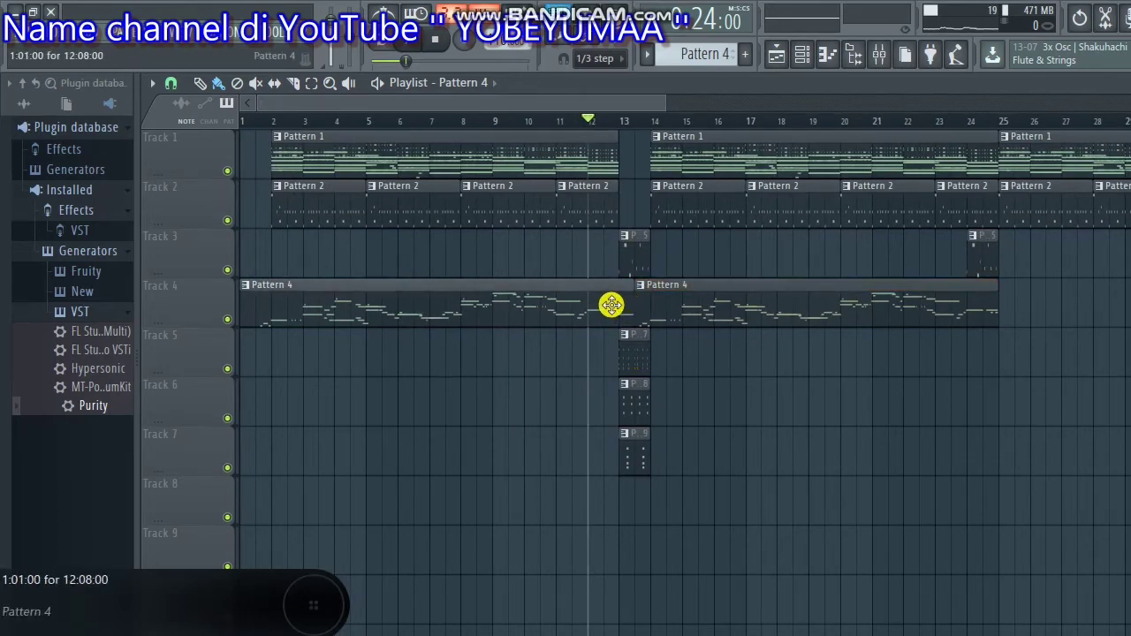
- Mute the Purity #9 channel in the channel rack
left_click(803, 53)
left_click(249, 425)
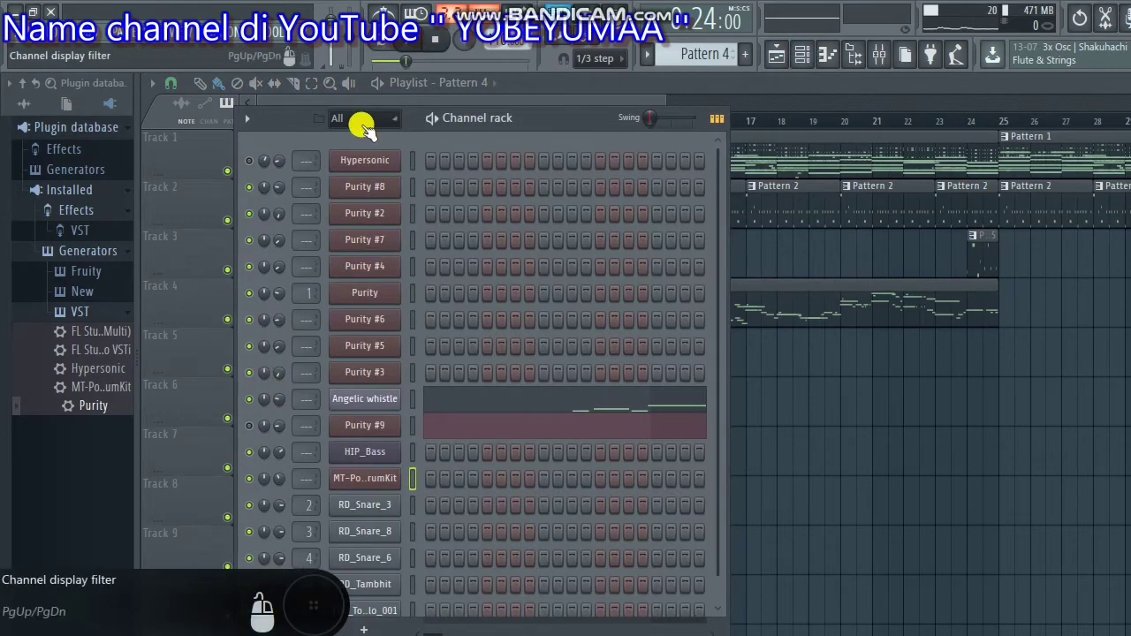
key("F1")
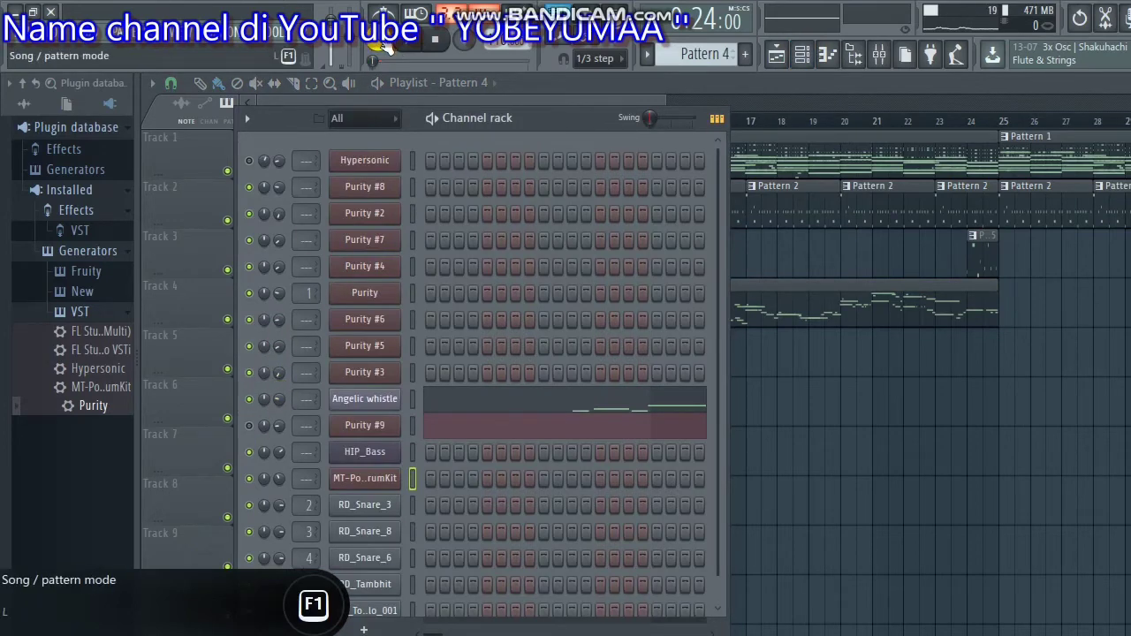
- Play the song from bar 50 and on through the opening bars to hear the Pattern 4 part
left_click(827, 55)
left_click_drag(659, 110, 1096, 131)
left_click(993, 123)
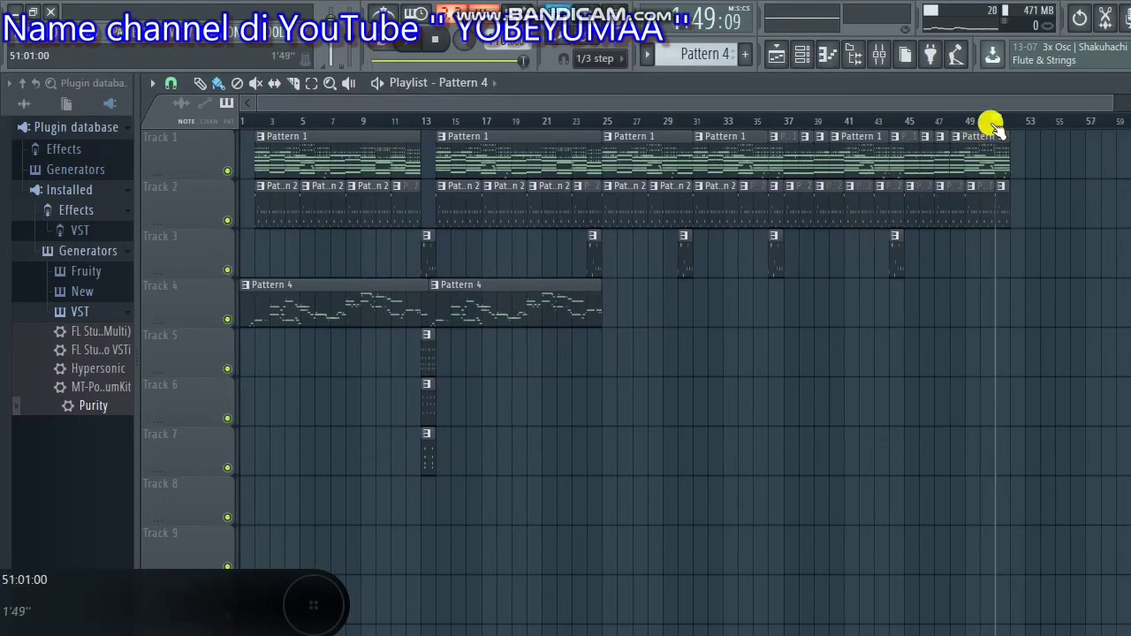
left_click(980, 123)
key("space")
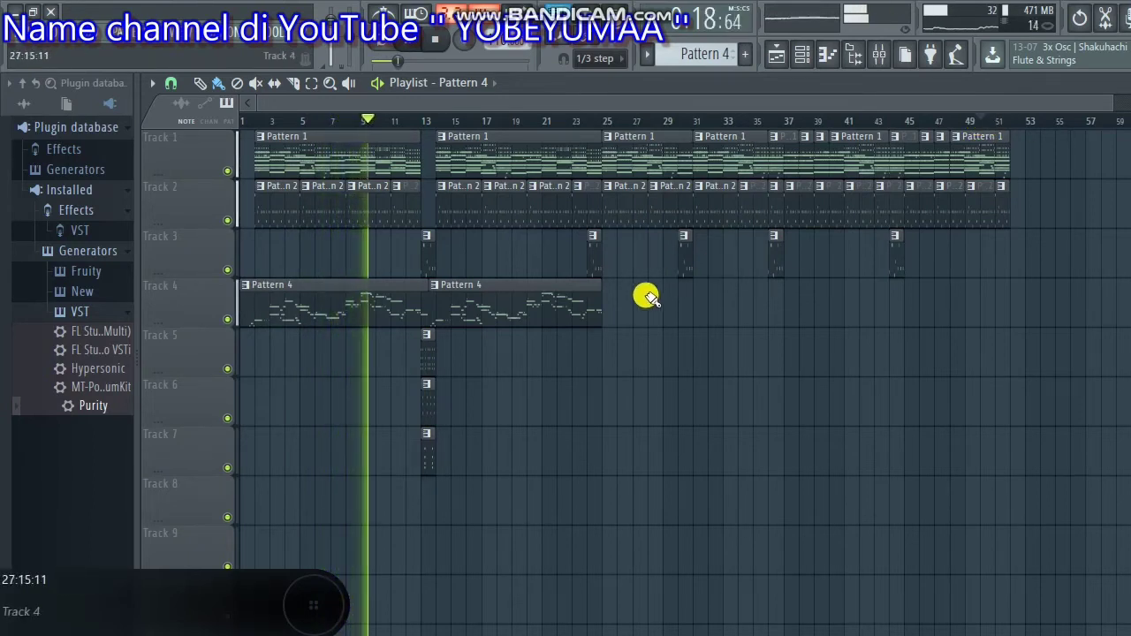
- Move the clips on Tracks 4–7 down one track and place 11-bar Pattern 3 clips at bars 2 and 14 on Track 4
left_click_drag(634, 298, 241, 465)
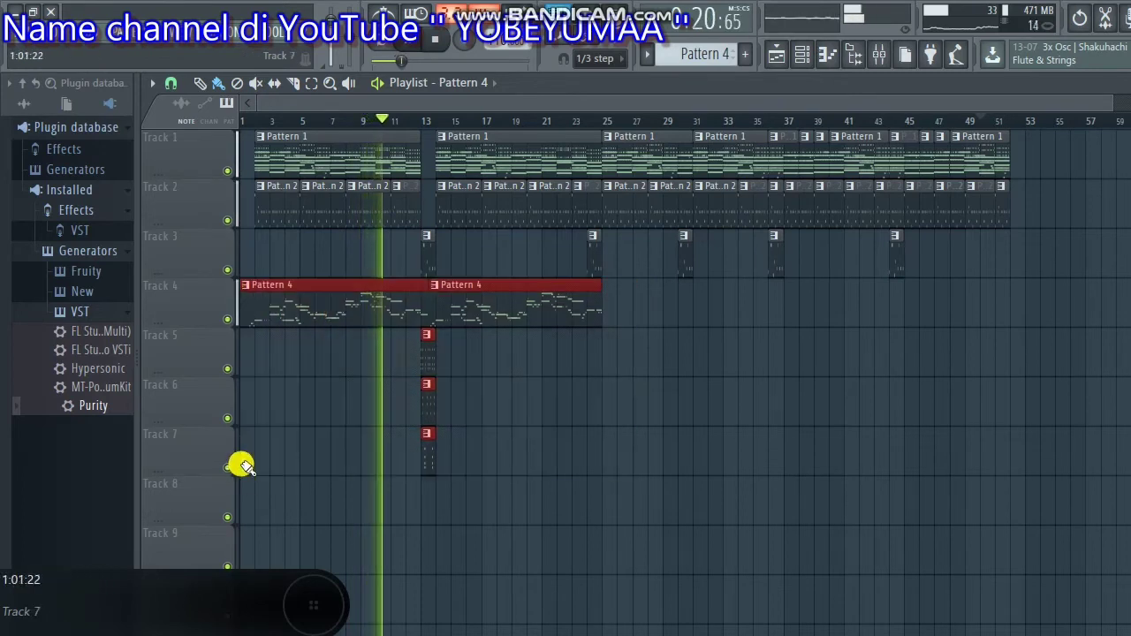
left_click_drag(255, 353, 253, 373)
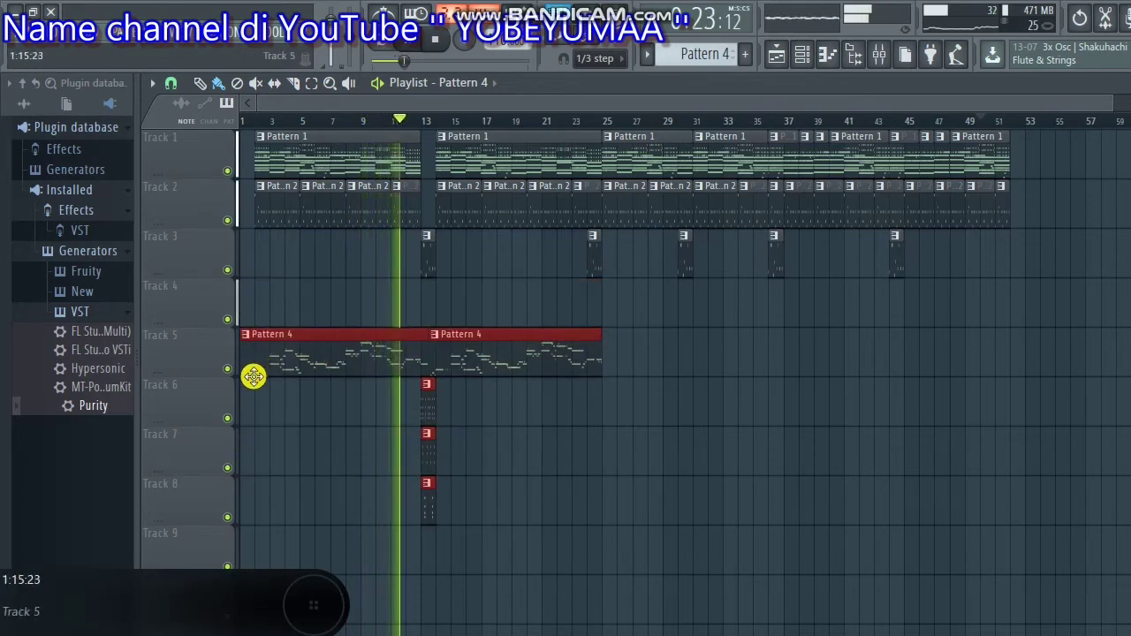
left_click(802, 59)
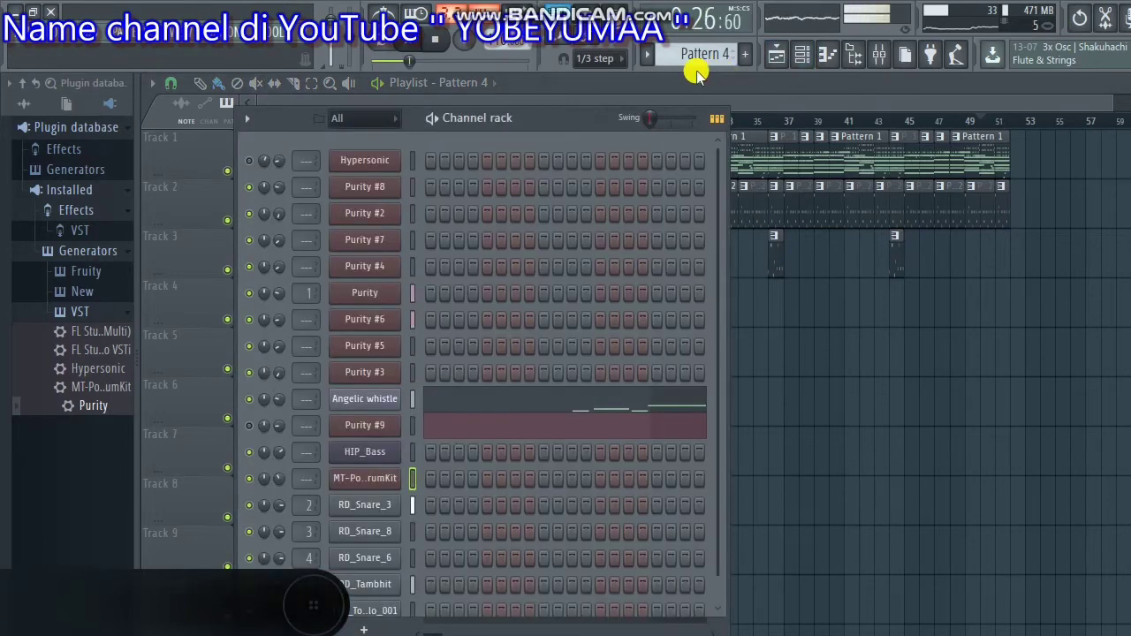
key("space")
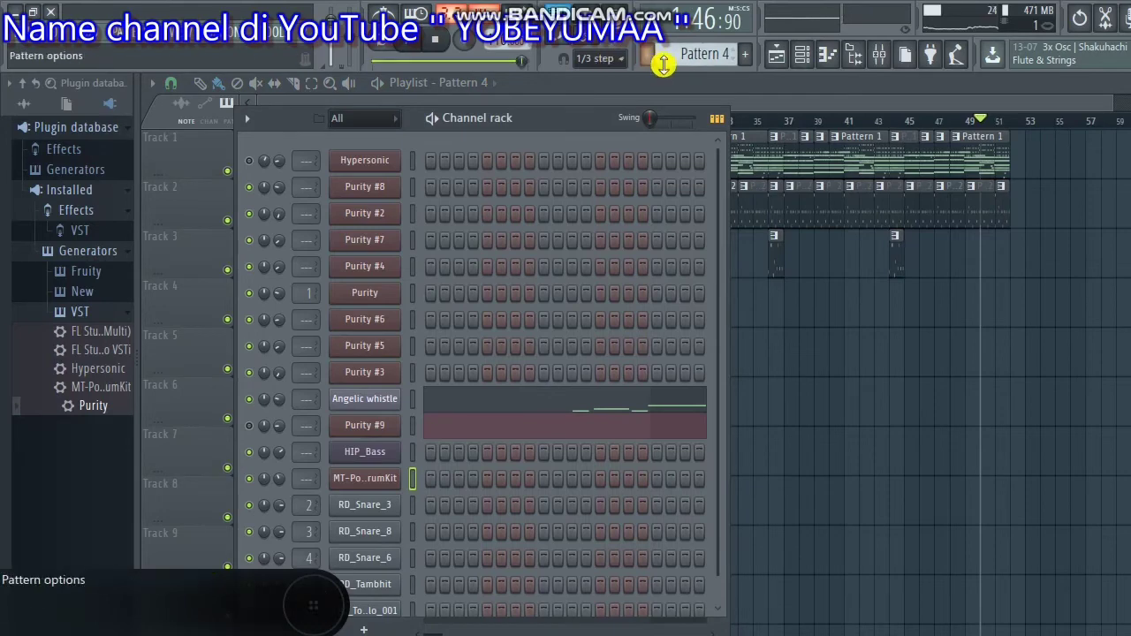
scroll(698, 54, "down", 1)
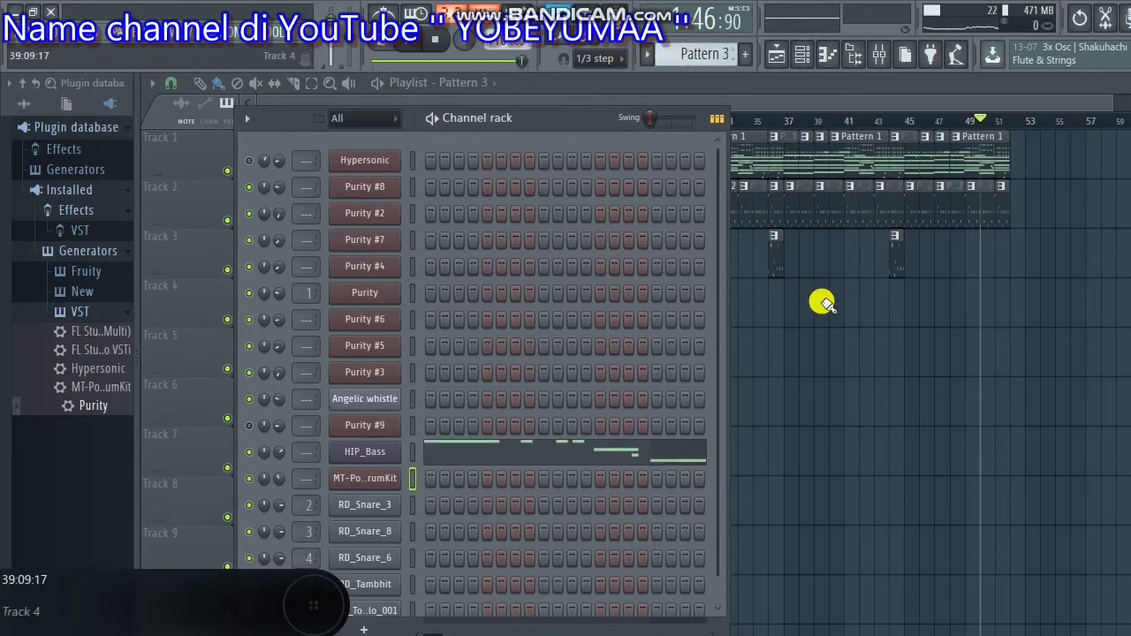
left_click(813, 337)
left_click_drag(814, 337, 304, 305)
left_click(437, 303)
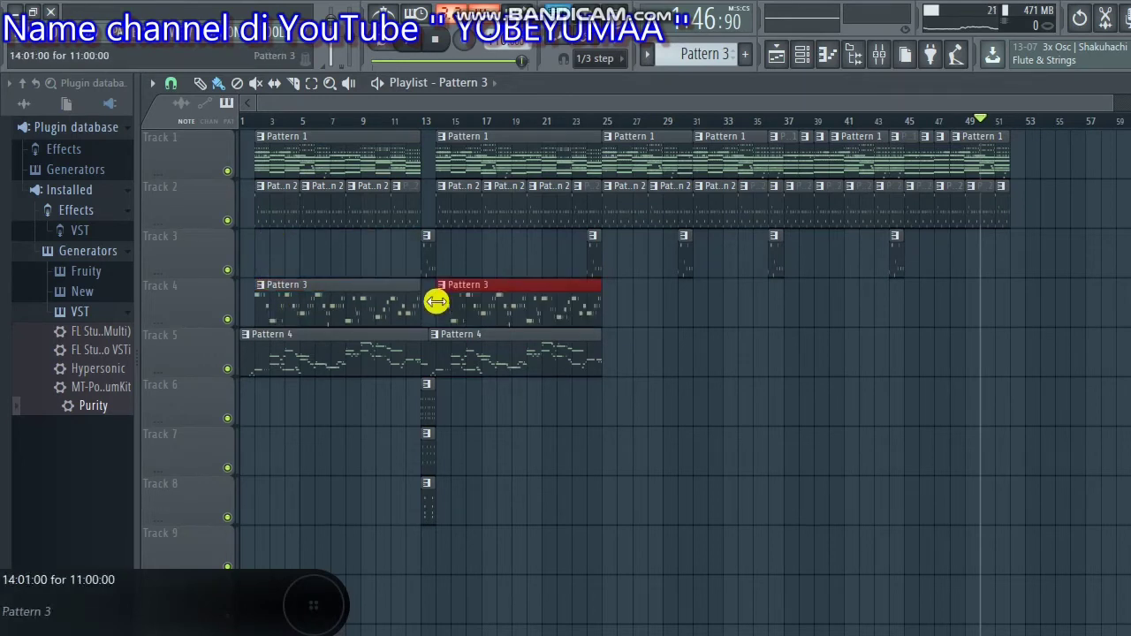
- Add Pattern 3 clips at bars 25 and 31 on Track 4 and shorten each to six bars
left_click(624, 309)
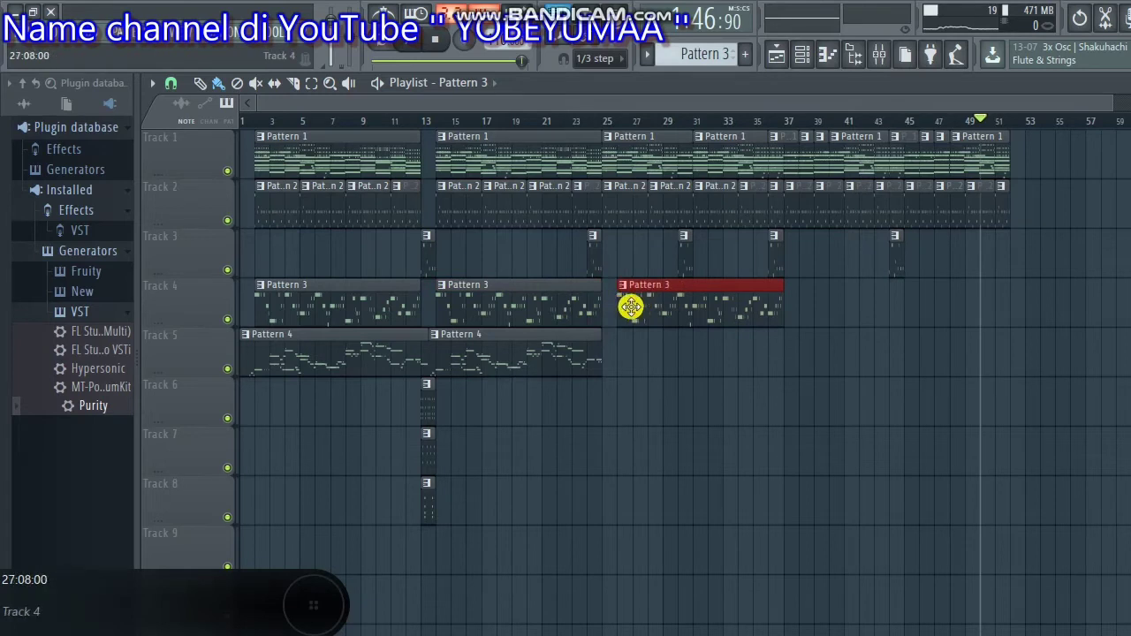
left_click_drag(630, 307, 624, 306)
left_click_drag(765, 306, 687, 313)
left_click(704, 307)
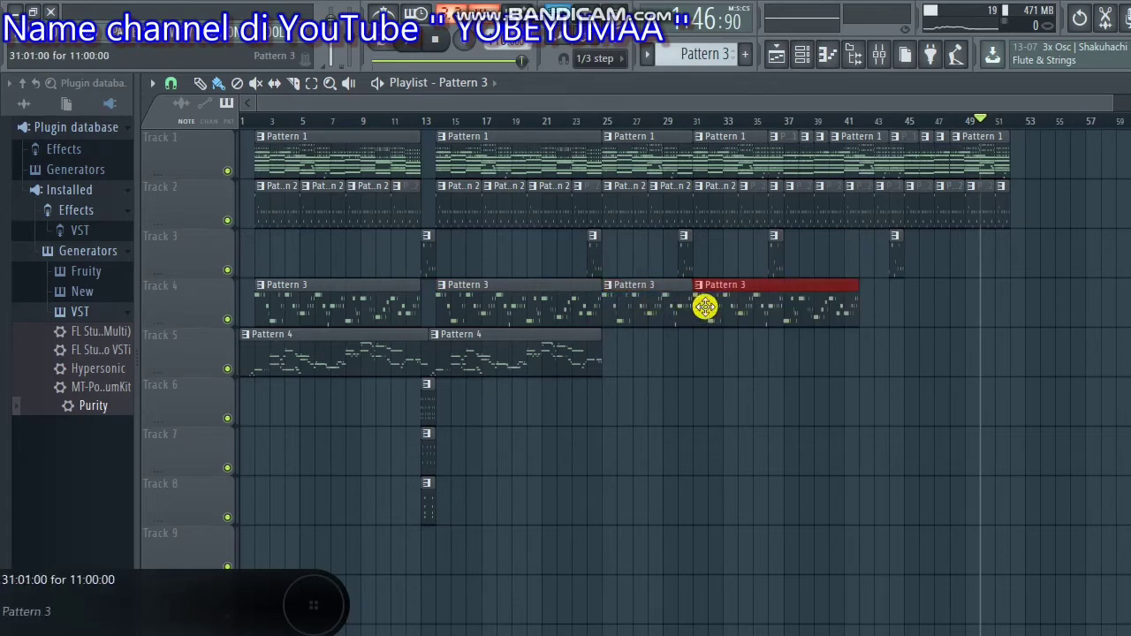
left_click_drag(857, 305, 796, 306)
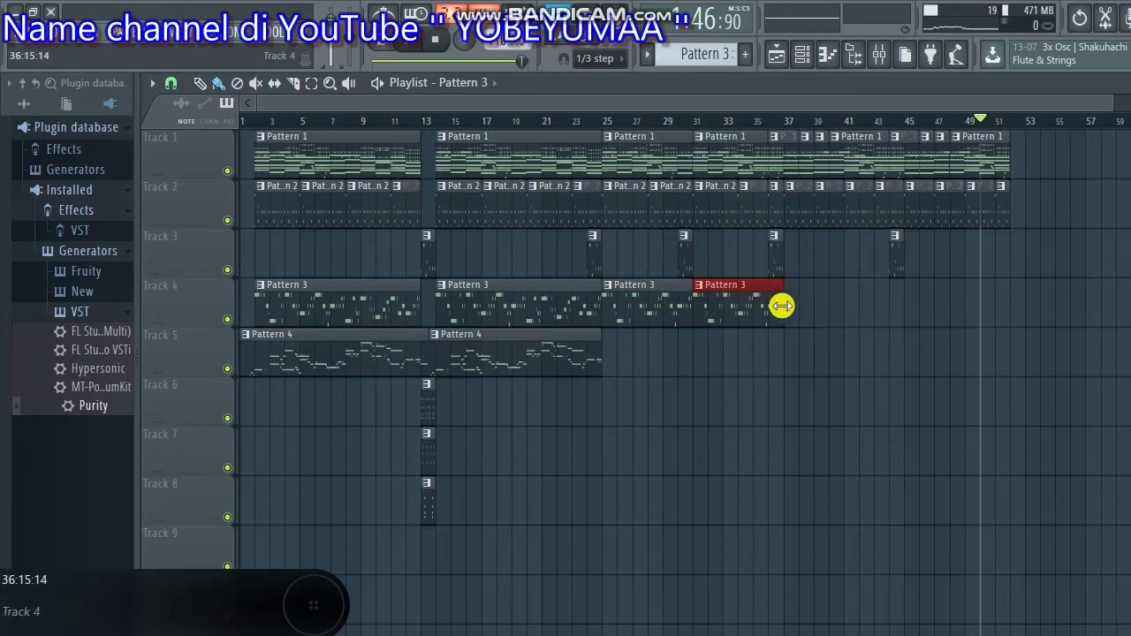
- Place a two-bar Pattern 3 clip at bar 36 and a one-bar clip at bar 38 on Track 4
left_click(767, 346)
mouse_move(774, 354)
left_mouse_down()
mouse_move(902, 348)
mouse_move(735, 348)
mouse_move(784, 346)
left_mouse_up()
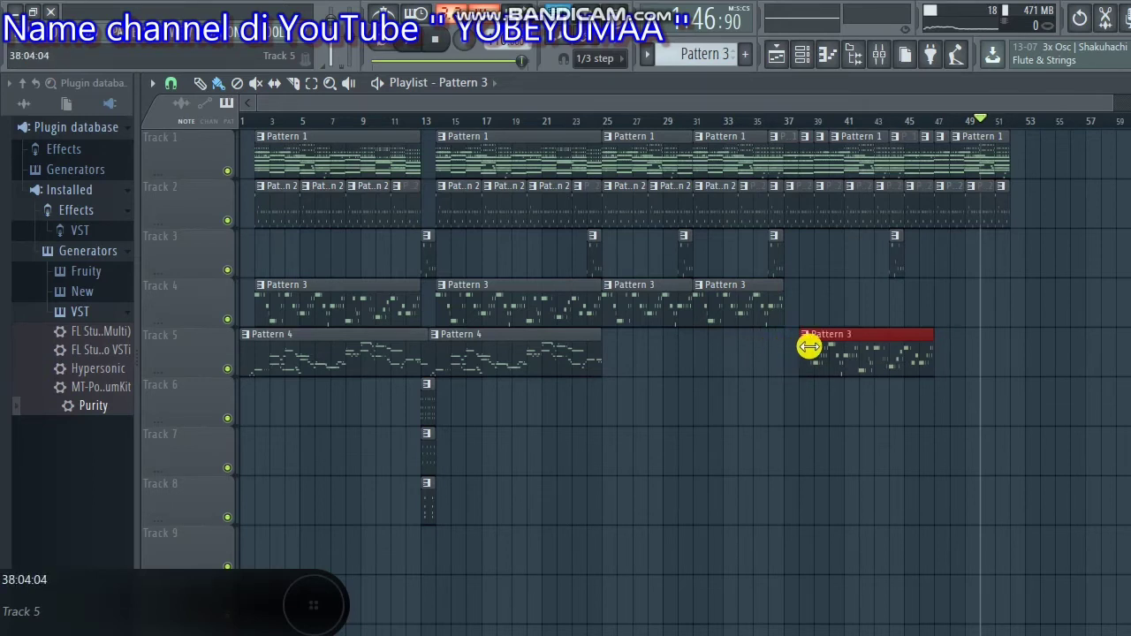
left_click_drag(837, 345, 766, 304)
left_click_drag(800, 342, 789, 288)
left_click_drag(858, 298, 791, 300)
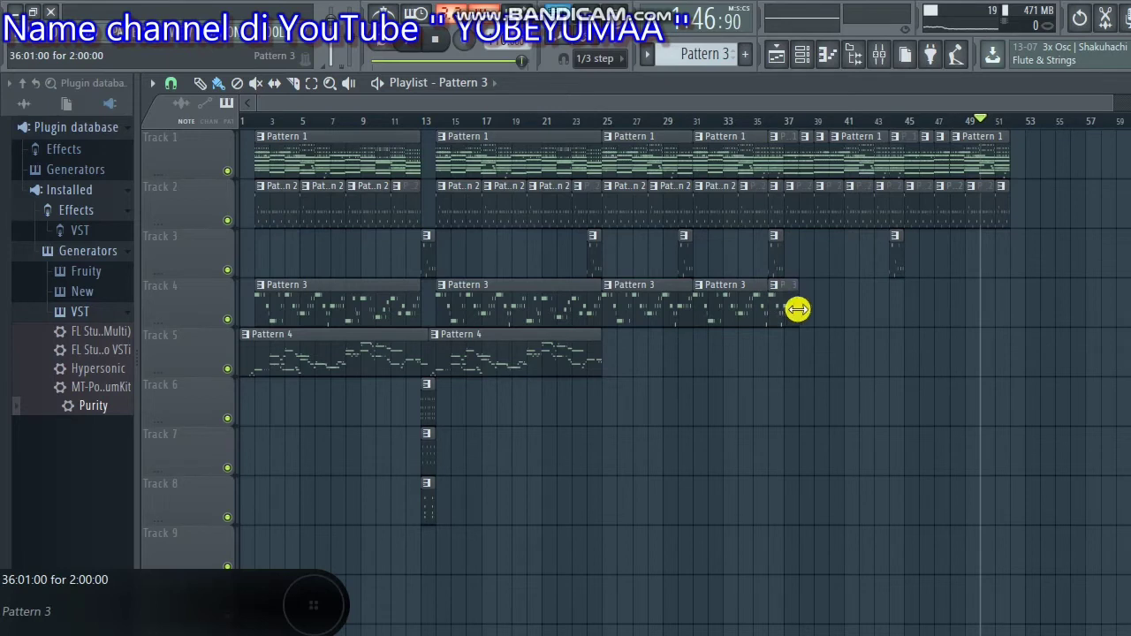
left_click(807, 314)
mouse_move(802, 313)
left_mouse_down()
mouse_move(819, 313)
mouse_move(806, 313)
left_mouse_up()
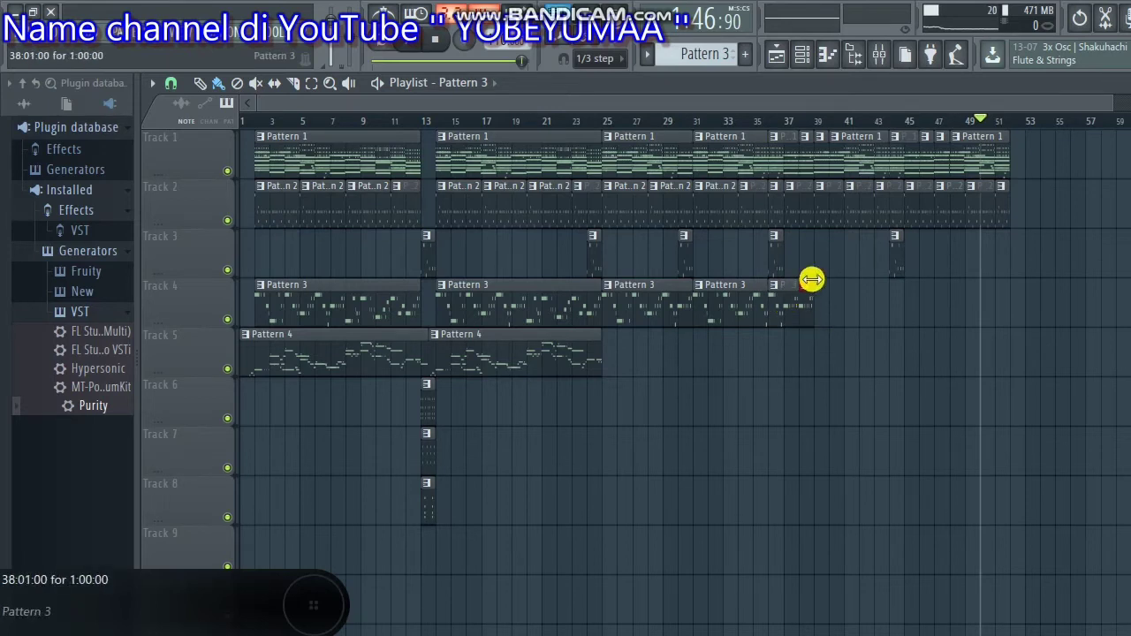
- Add a one-bar Pattern 3 clip at bar 39 and a four-bar clip at bar 40 on Track 4
left_click(760, 311)
left_click(805, 349)
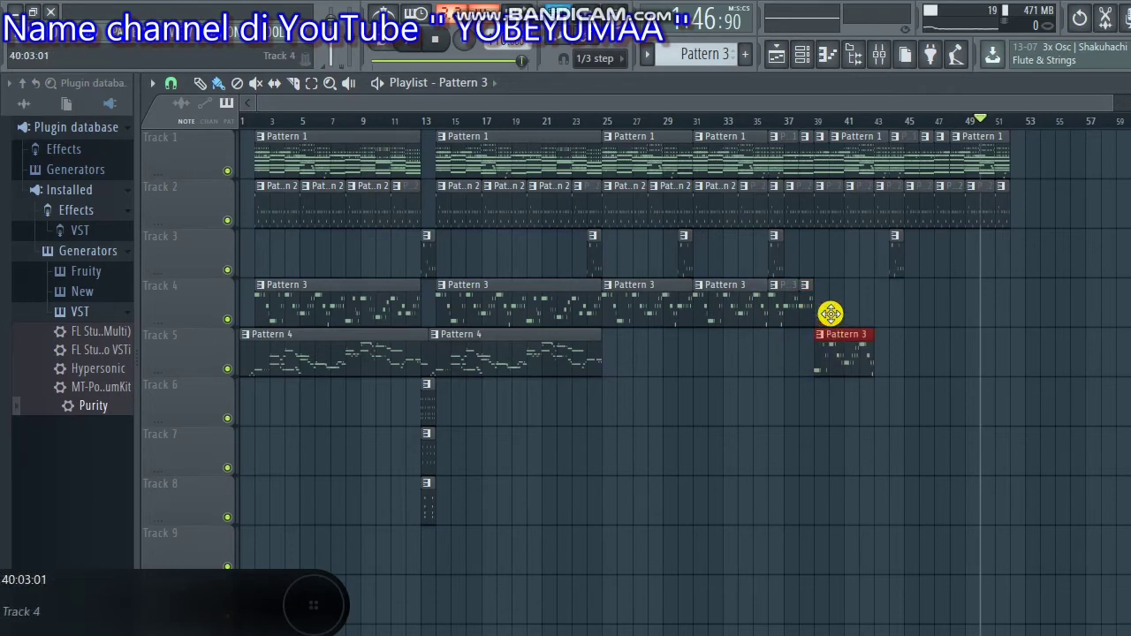
left_click_drag(872, 354, 821, 304)
left_click(834, 350)
left_click_drag(845, 356, 843, 293)
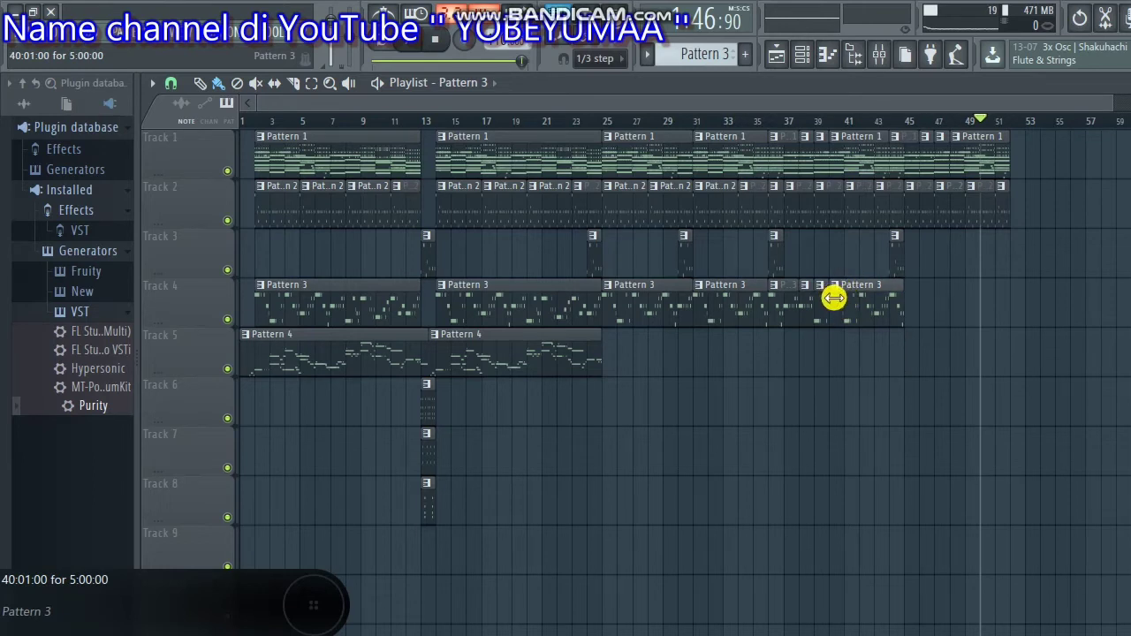
left_click_drag(851, 301, 844, 302)
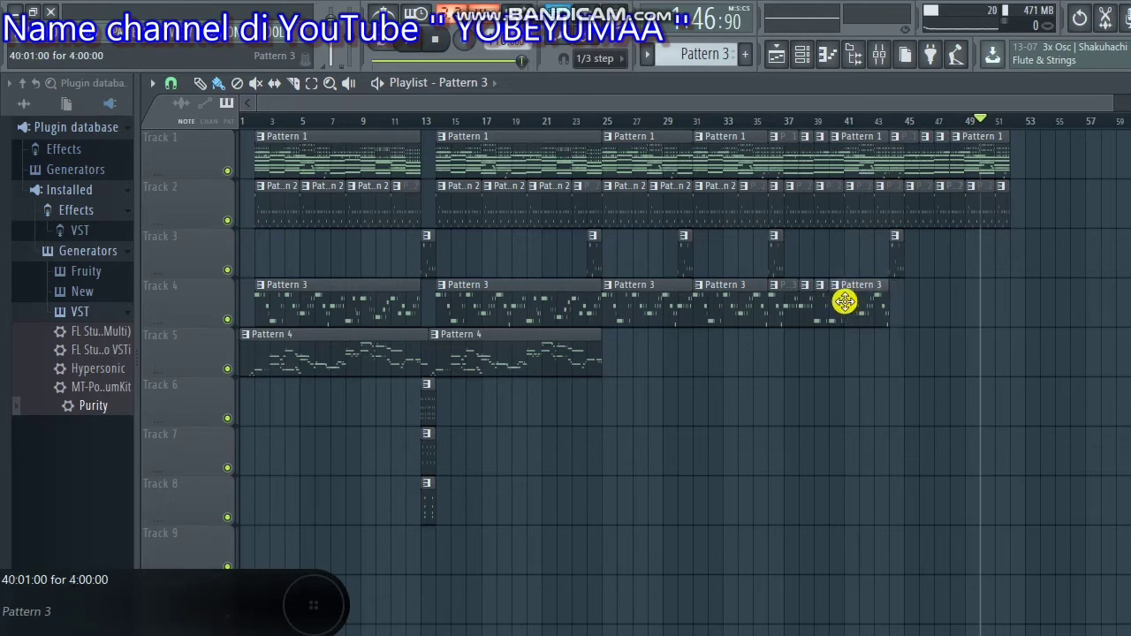
- Add a one-bar Pattern 3 clip at bar 44 and copy the clips from bars 38–44 to start at bar 46
left_click(893, 349)
left_click_drag(888, 351, 955, 301)
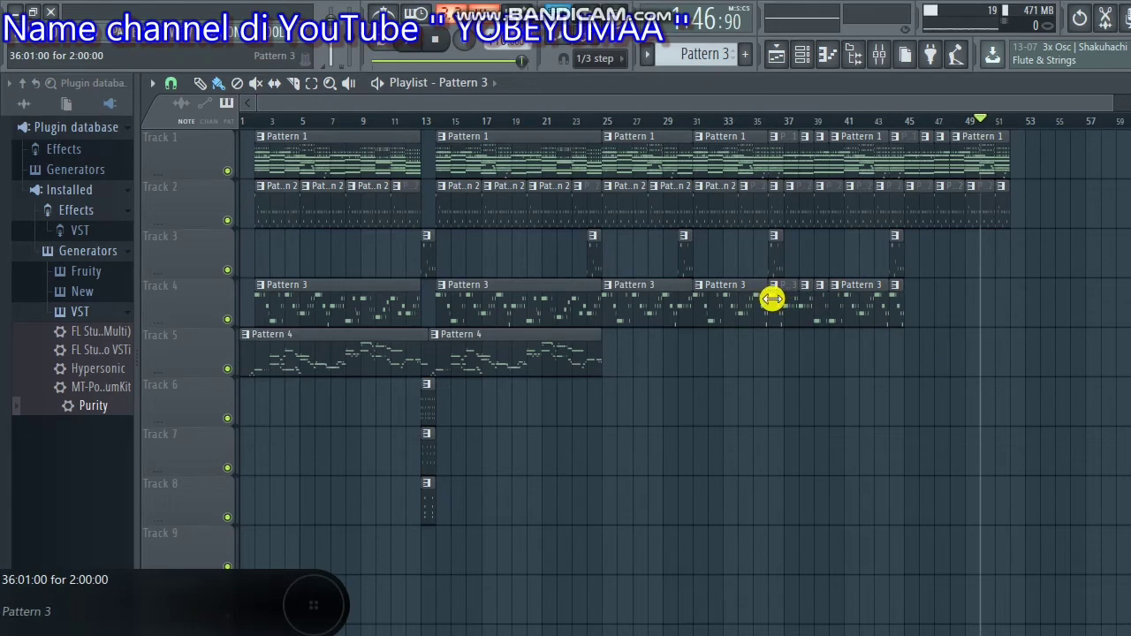
left_click_drag(773, 299, 918, 301)
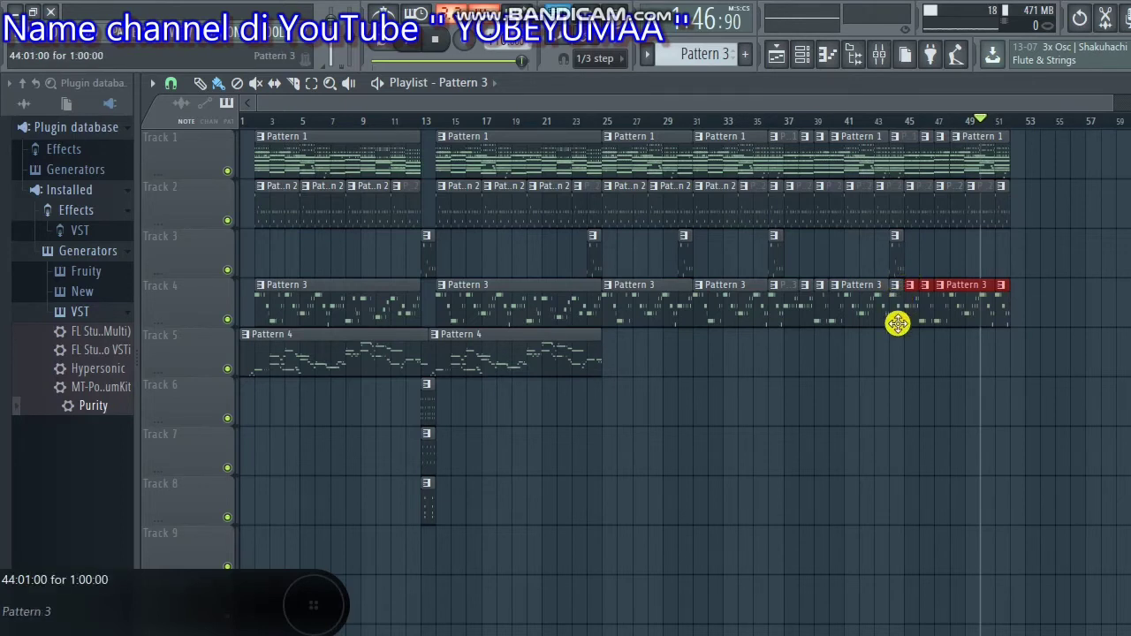
left_click_drag(922, 315, 931, 312)
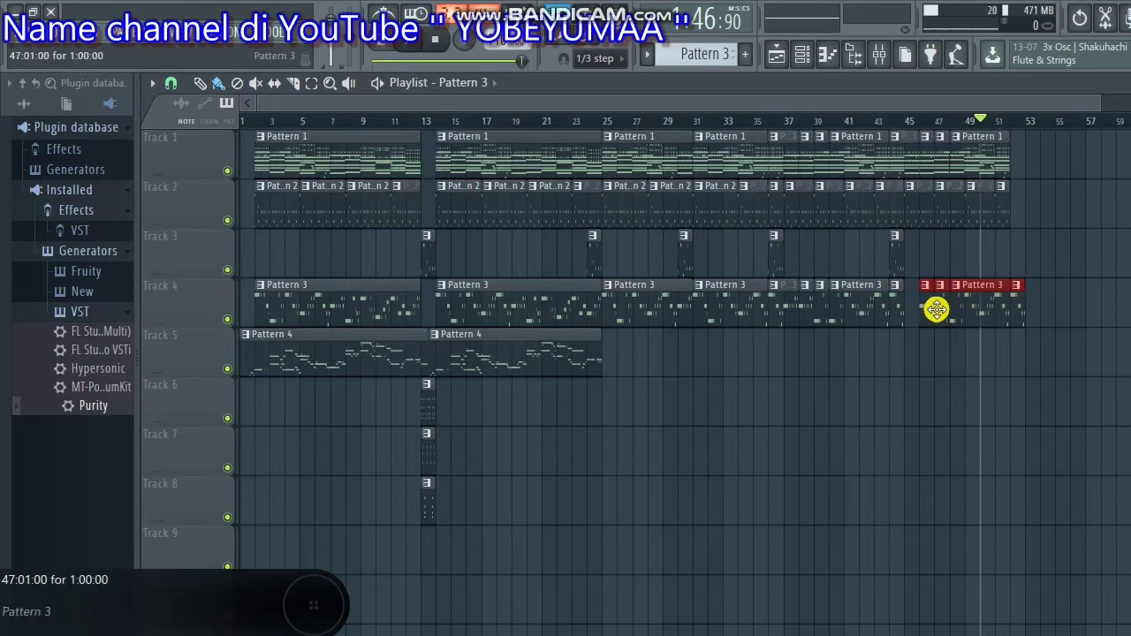
- Fill the gap at bar 45 on Track 4 with a one-bar Pattern 3 clip
left_click(940, 357)
right_click(951, 358)
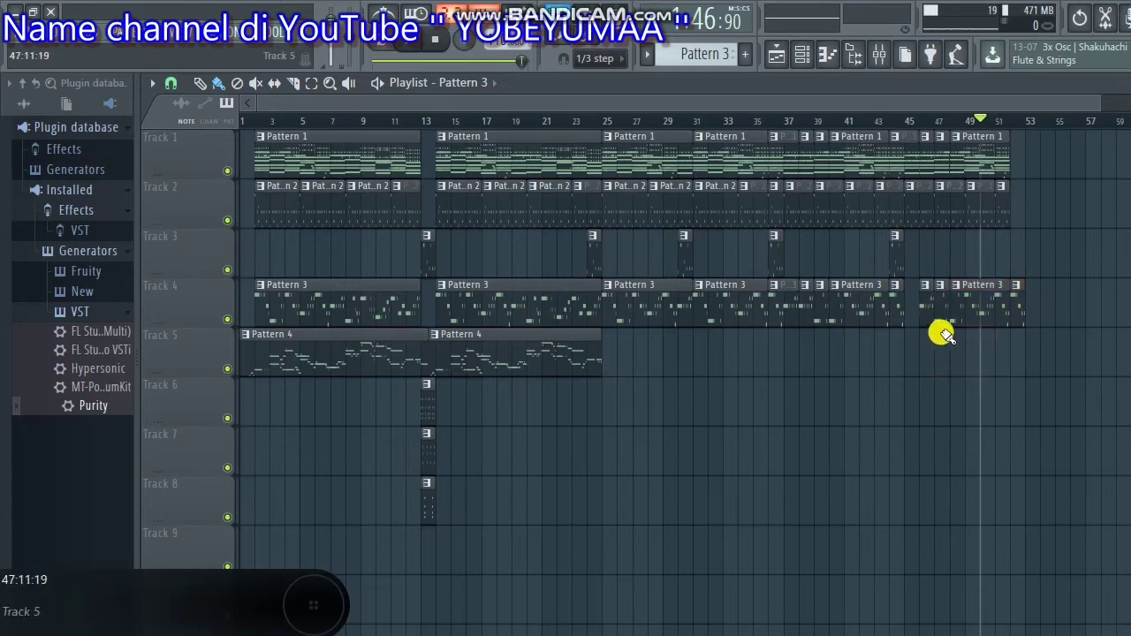
left_click(910, 357)
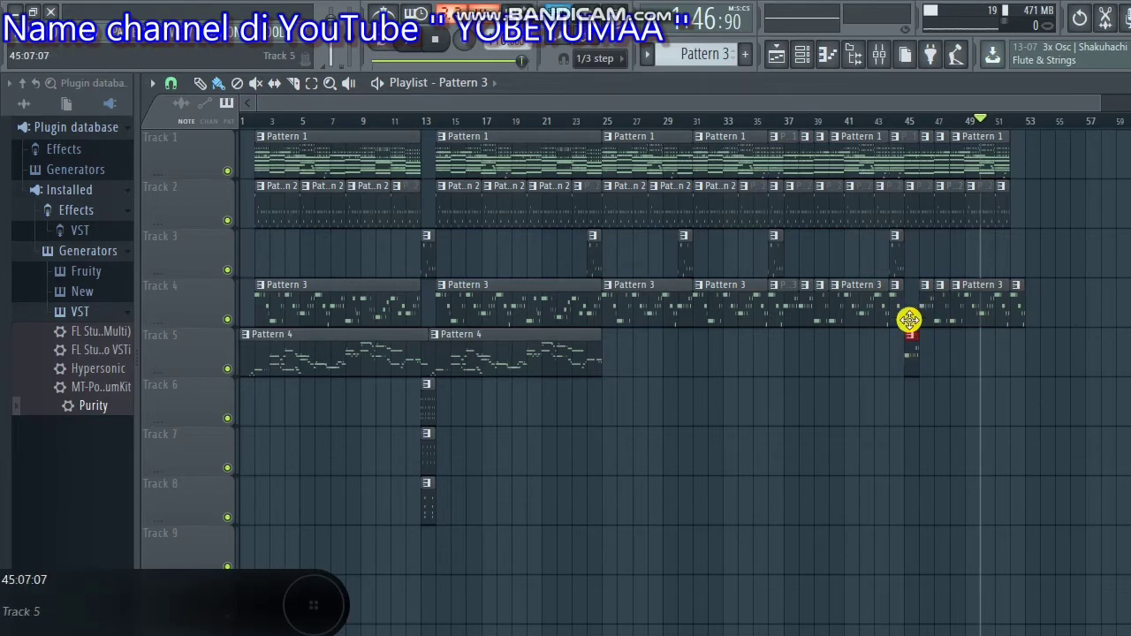
left_click_drag(909, 320, 911, 306)
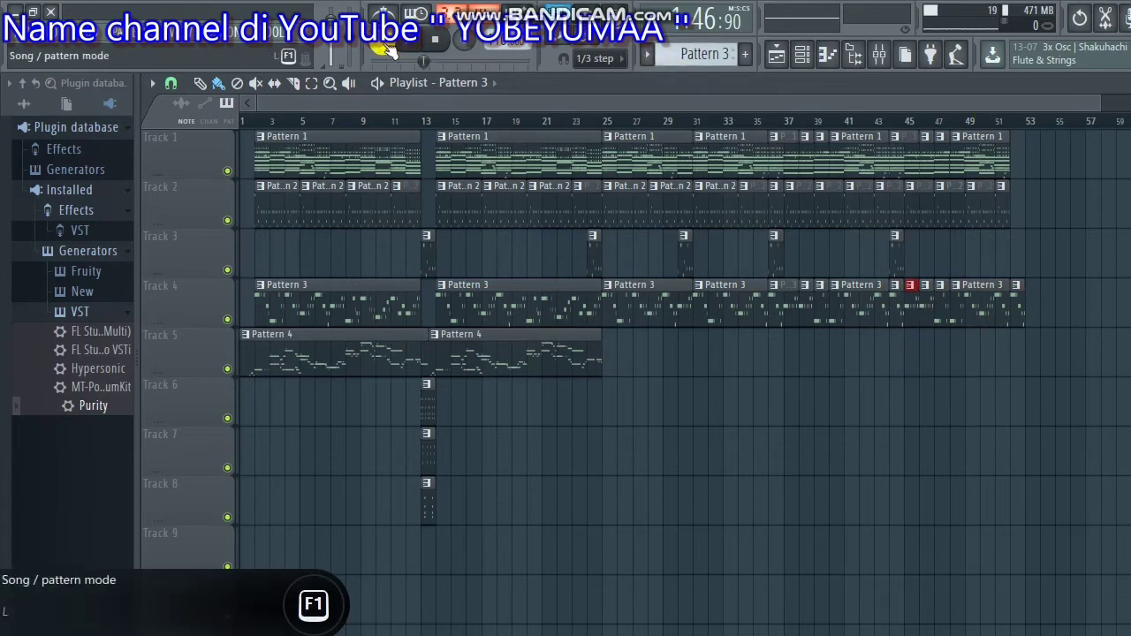
- Play the song from bar 51 and on from the beginning through the bar 13 transition
left_click(995, 124)
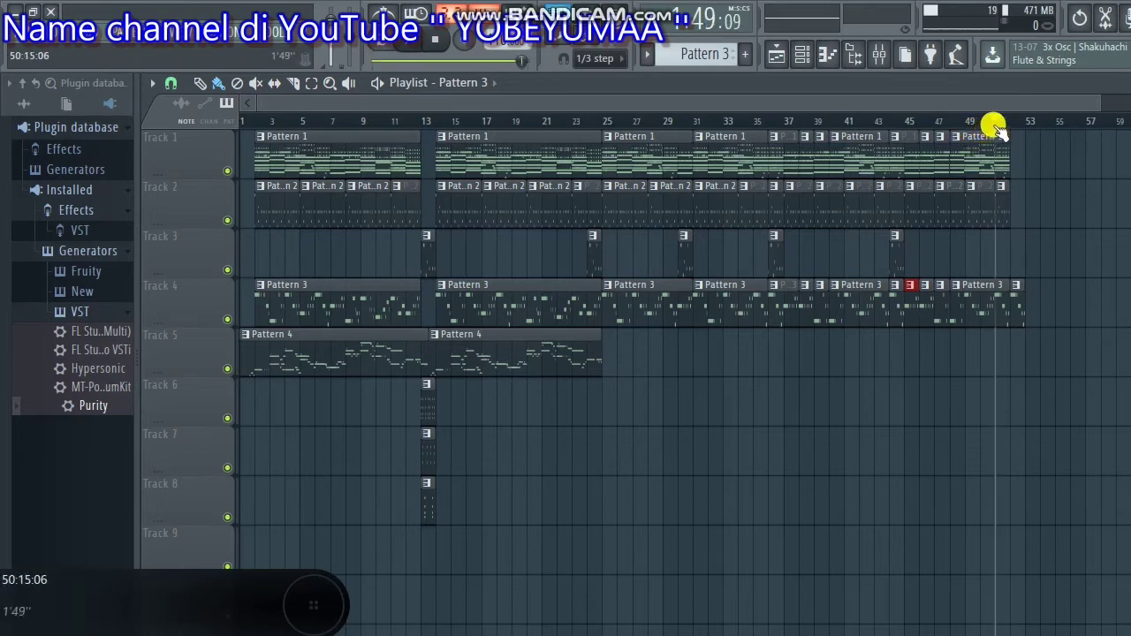
key("space")
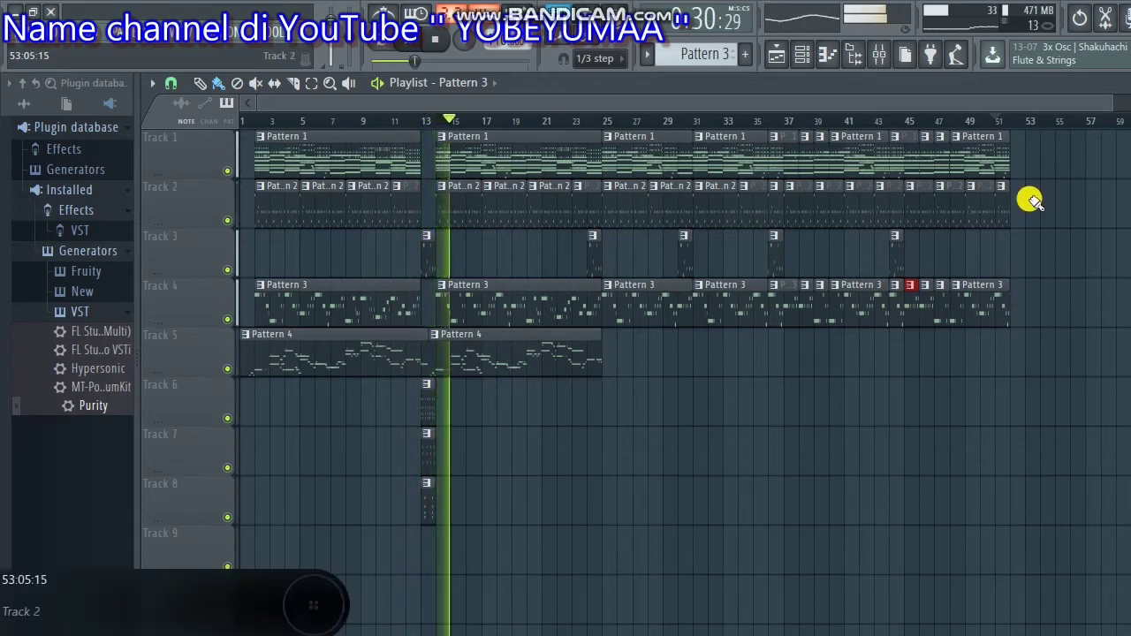
- Select Pattern 4 from its Track 5 clip and look over its channels in the Channel rack
left_click_drag(1110, 103, 1130, 103)
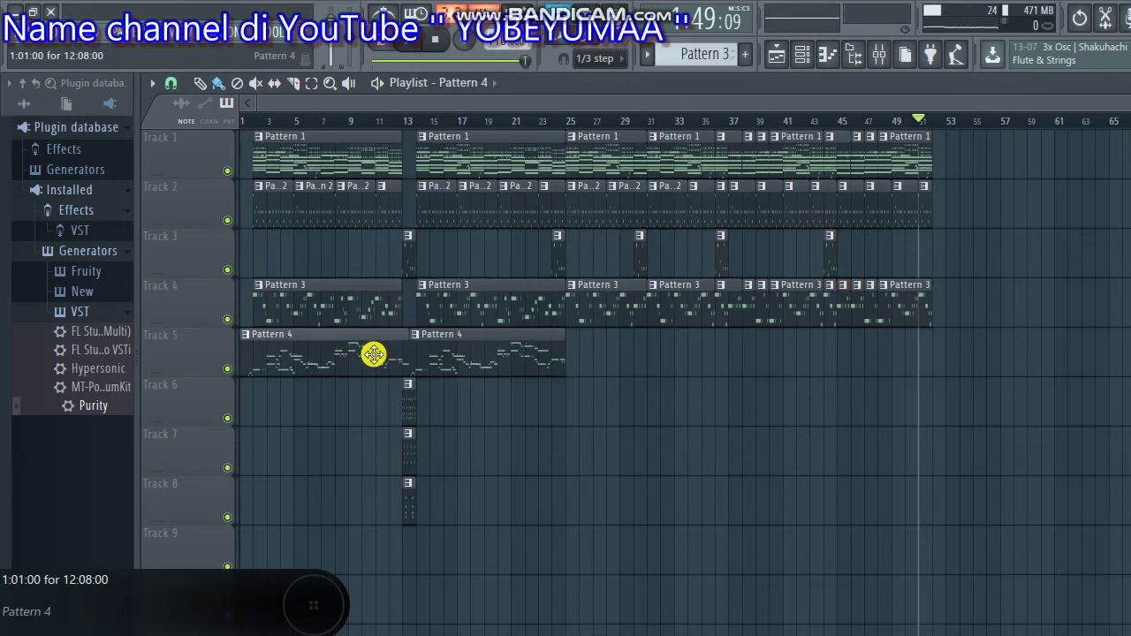
left_click(373, 354)
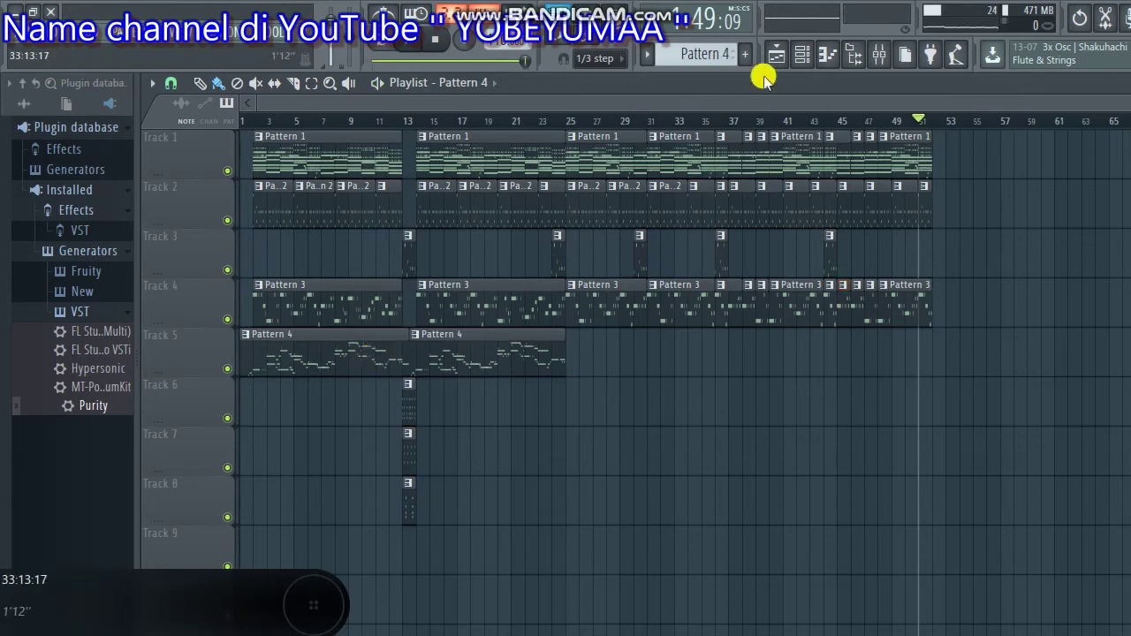
left_click(801, 54)
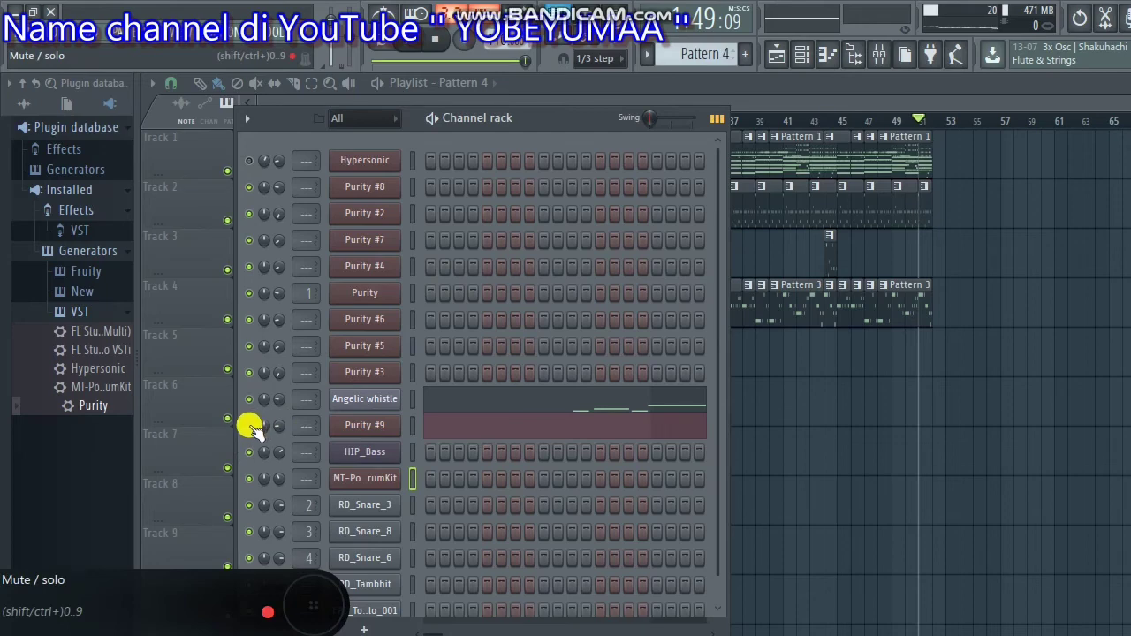
left_click(816, 99)
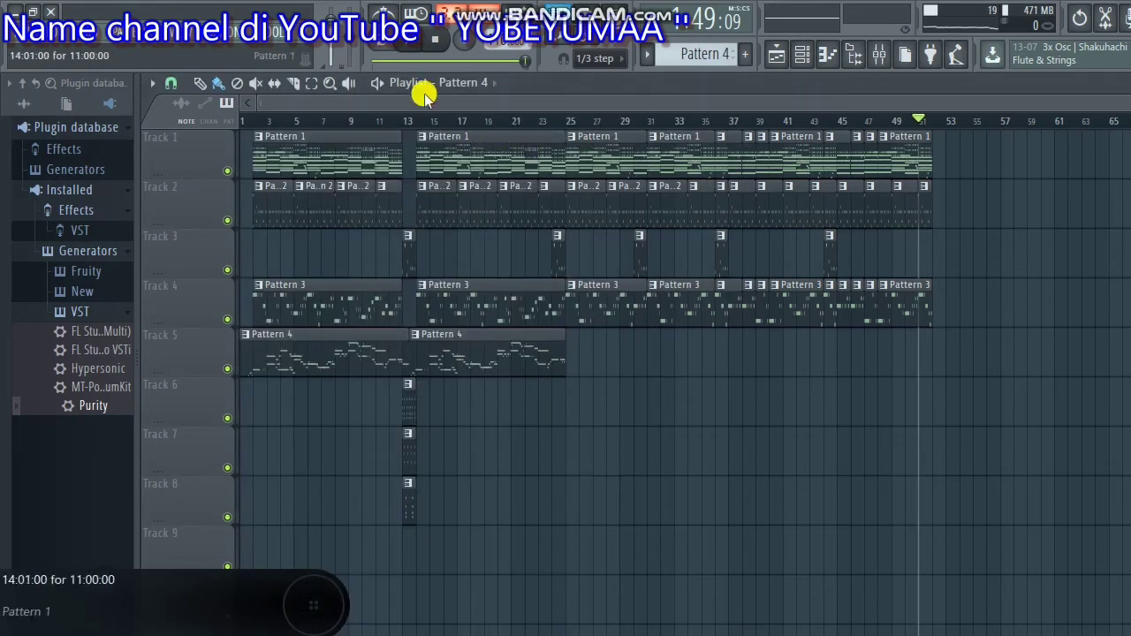
- Play the song through and slightly adjust the channel volume of Purity #8 during playback
key("space")
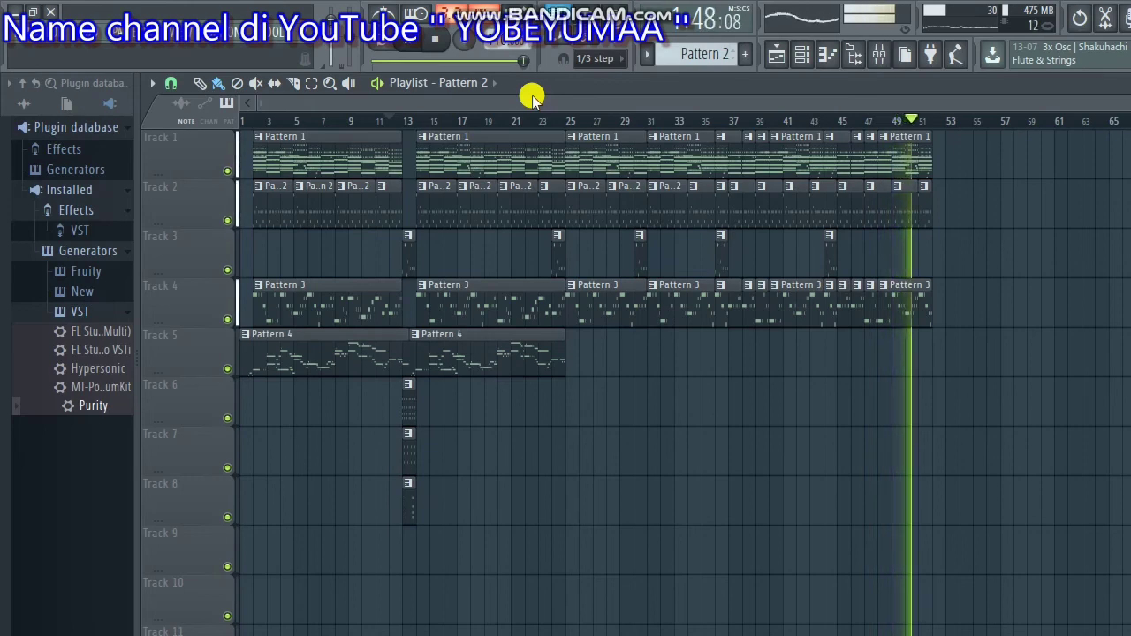
key("F1")
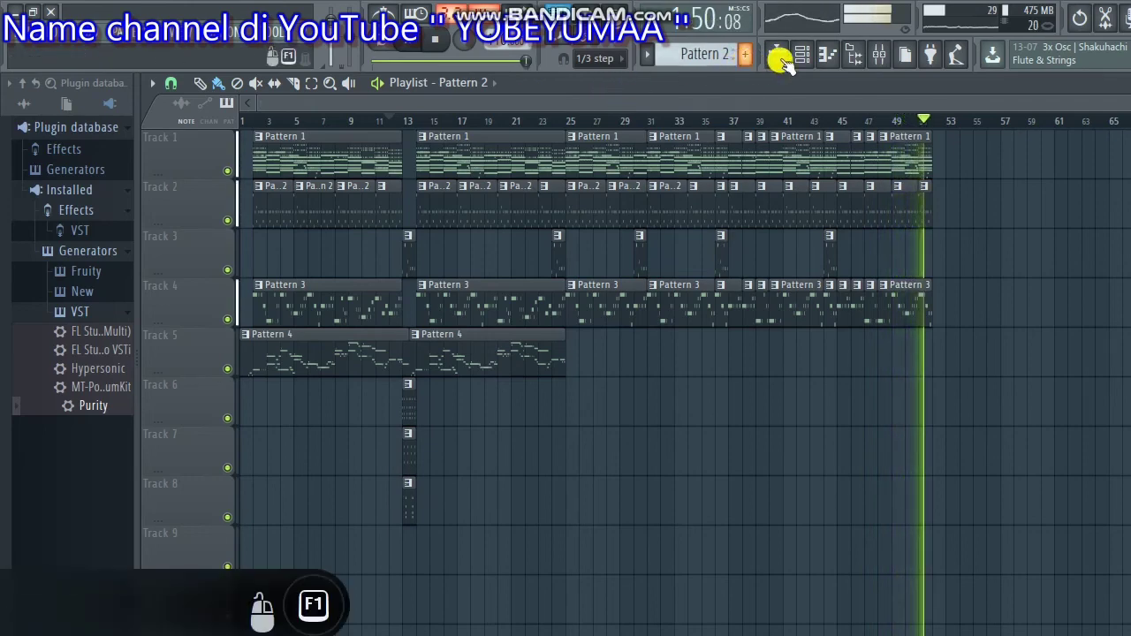
left_click(778, 54)
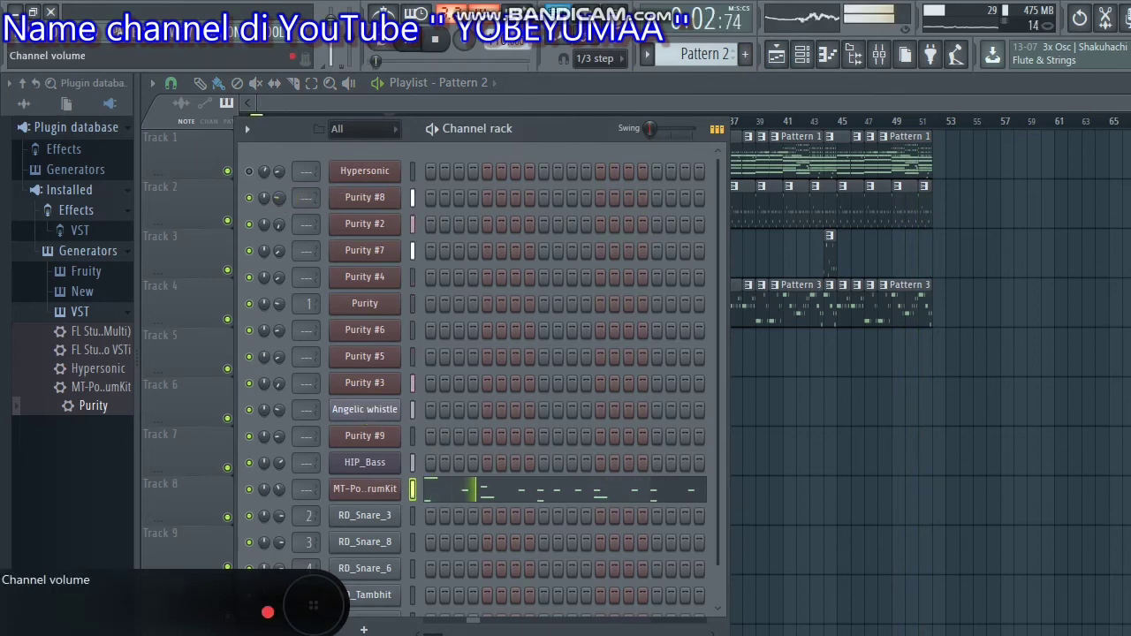
left_click_drag(279, 197, 279, 198)
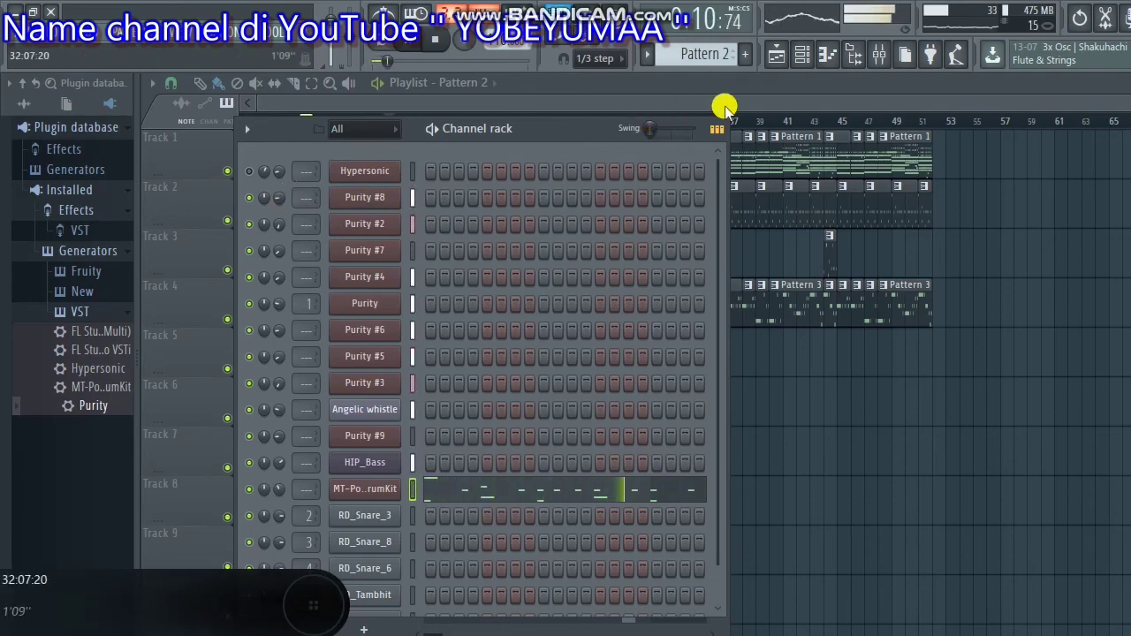
key("F6")
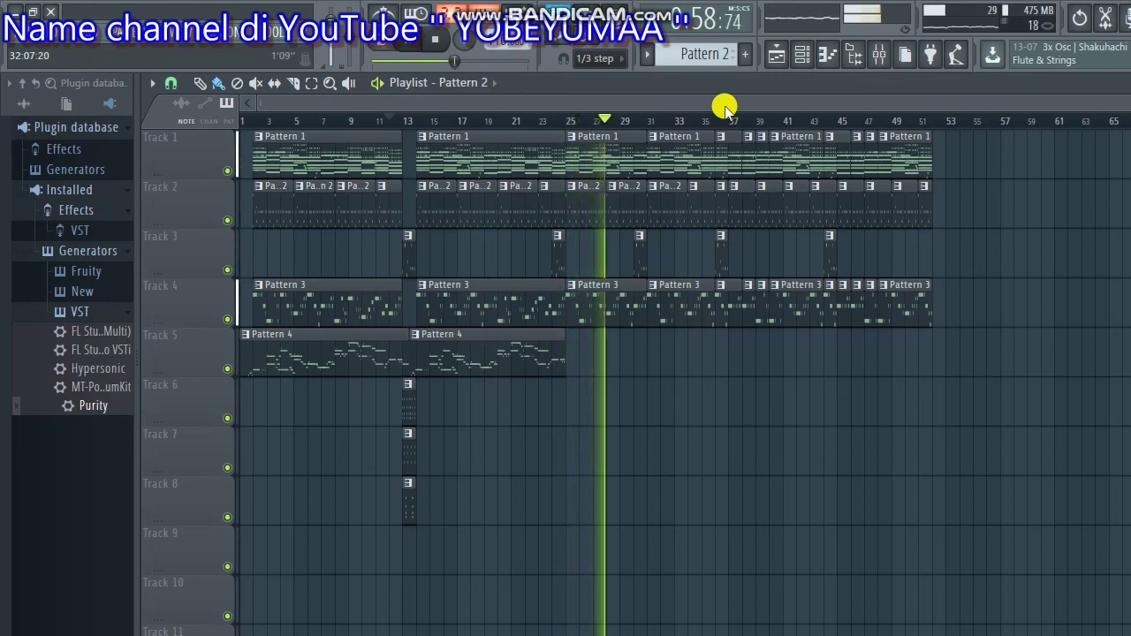
key("space")
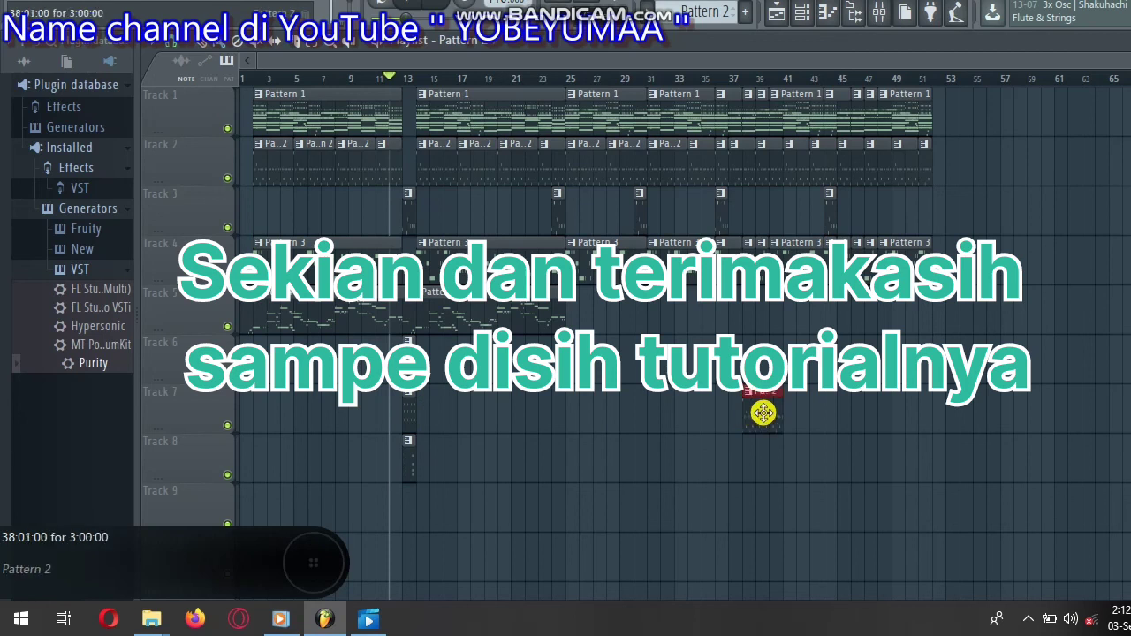
- Delete the stray three-bar Pattern 2 clip at bar 38 on Track 7
right_click(763, 413)
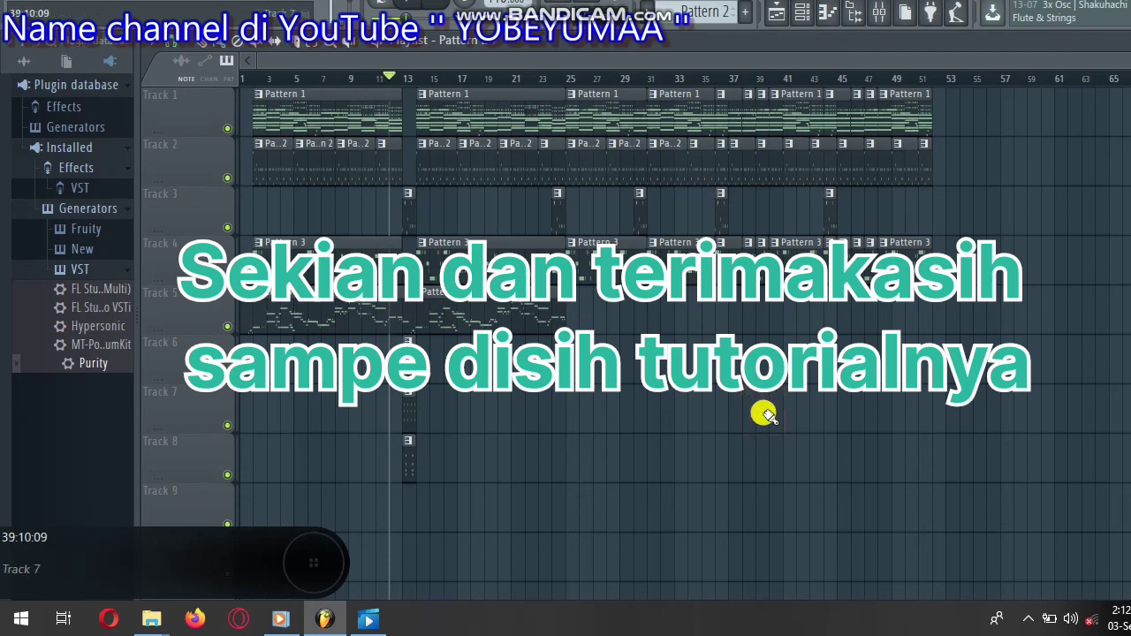
right_click(796, 408)
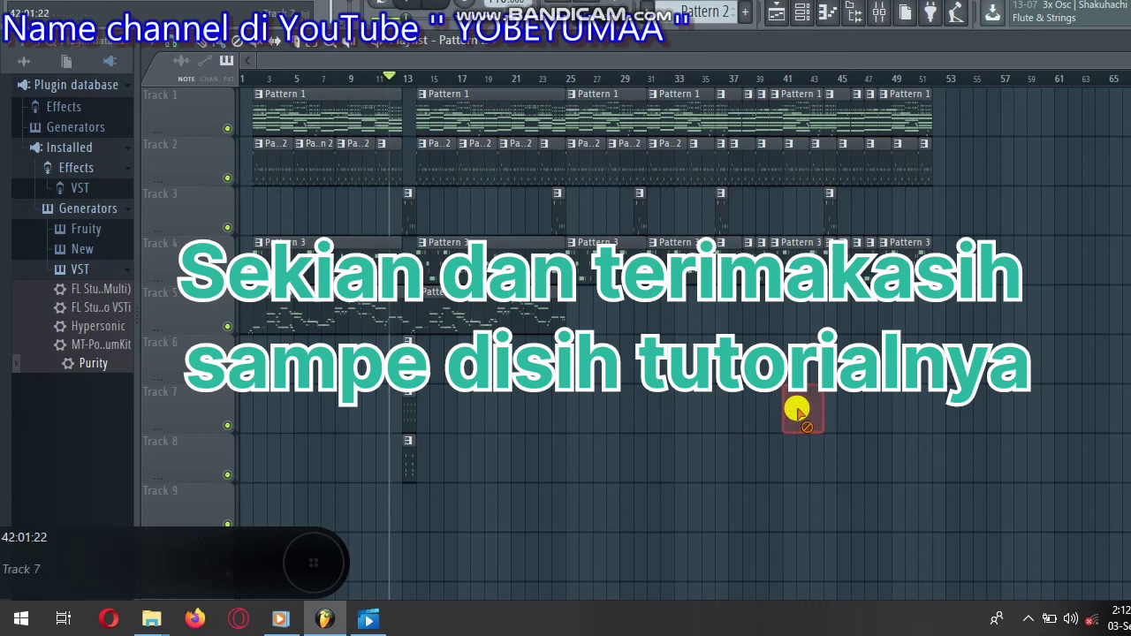
left_click(1027, 621)
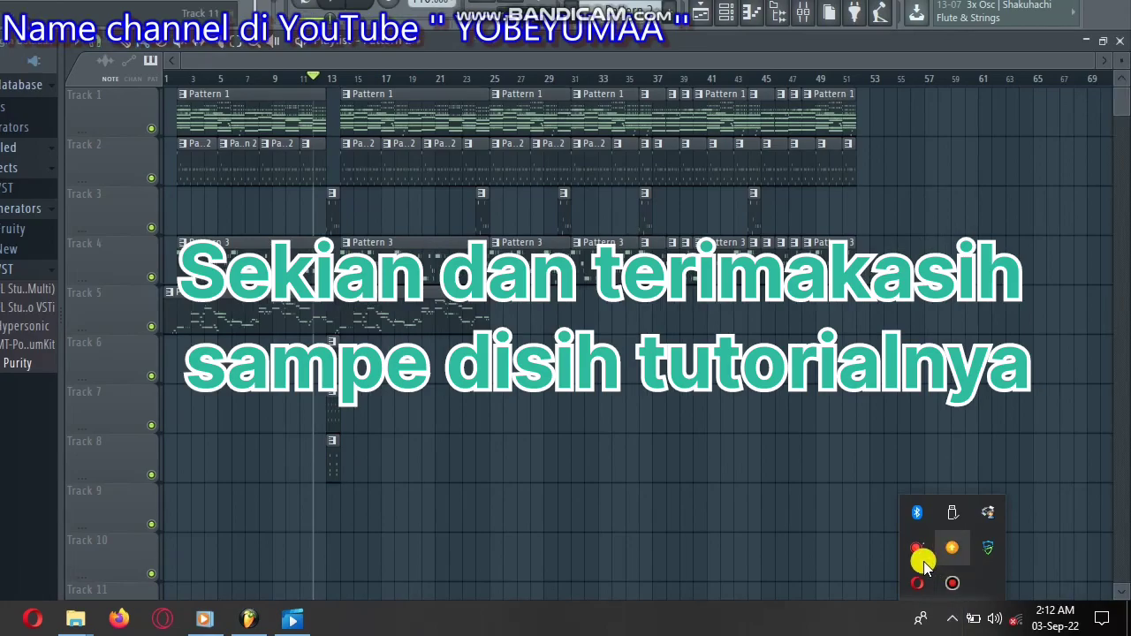